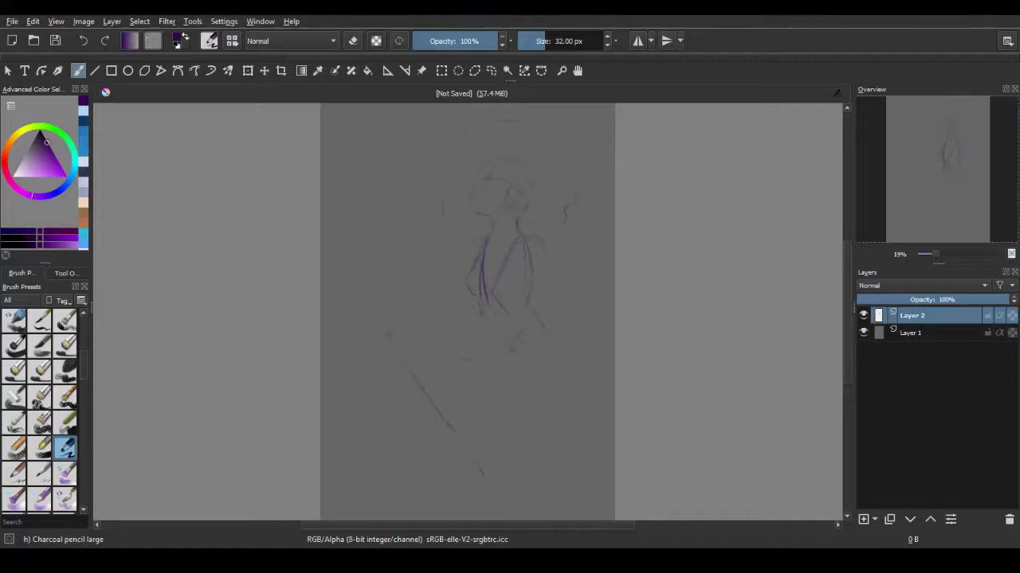
Sketch purple charcoal strokes along the figure's leg, dress edge and feet
mouse_move(486, 404)
mouse_down()
mouse_move(520, 405)
mouse_move(533, 318)
mouse_up()
drag(387, 368, 372, 458)
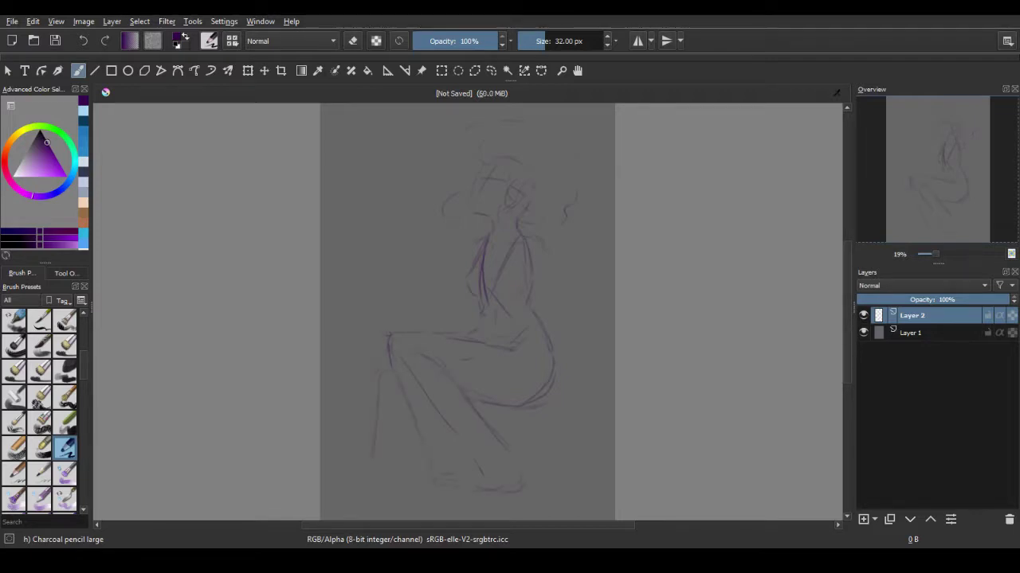
drag(478, 509, 356, 492)
key(ctrl+t)
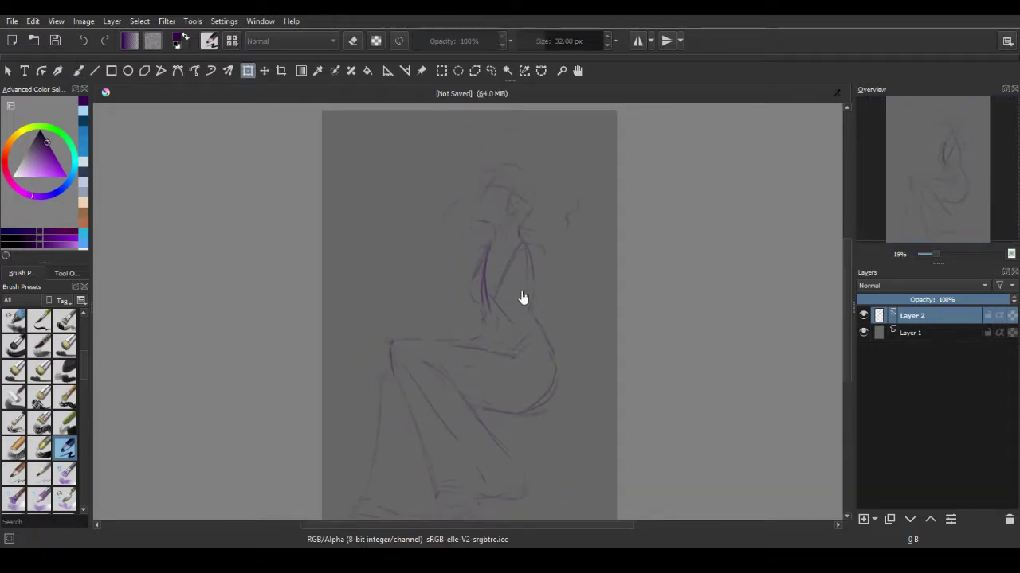
key(b)
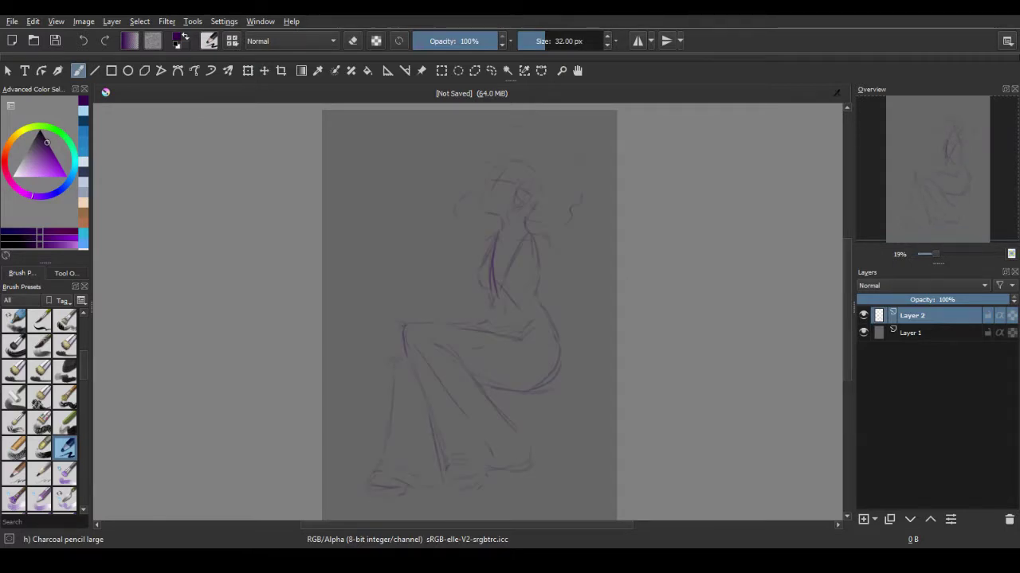
drag(401, 341, 389, 434)
mouse_move(383, 476)
mouse_down()
mouse_move(418, 483)
mouse_move(529, 468)
mouse_up()
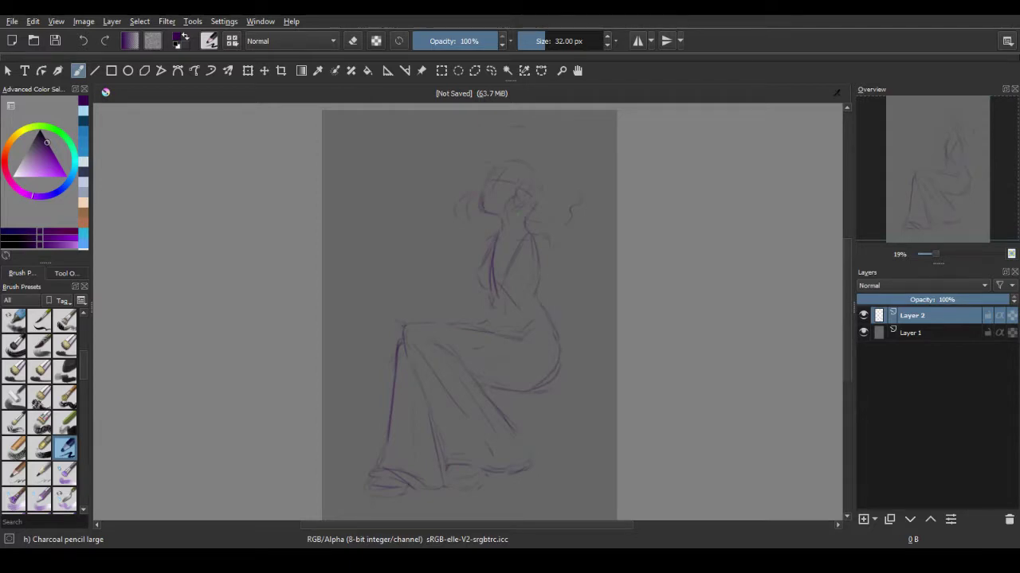
Sketch strokes above the head, across the waist and along both arms
drag(483, 155, 510, 148)
drag(559, 302, 530, 330)
drag(540, 279, 532, 243)
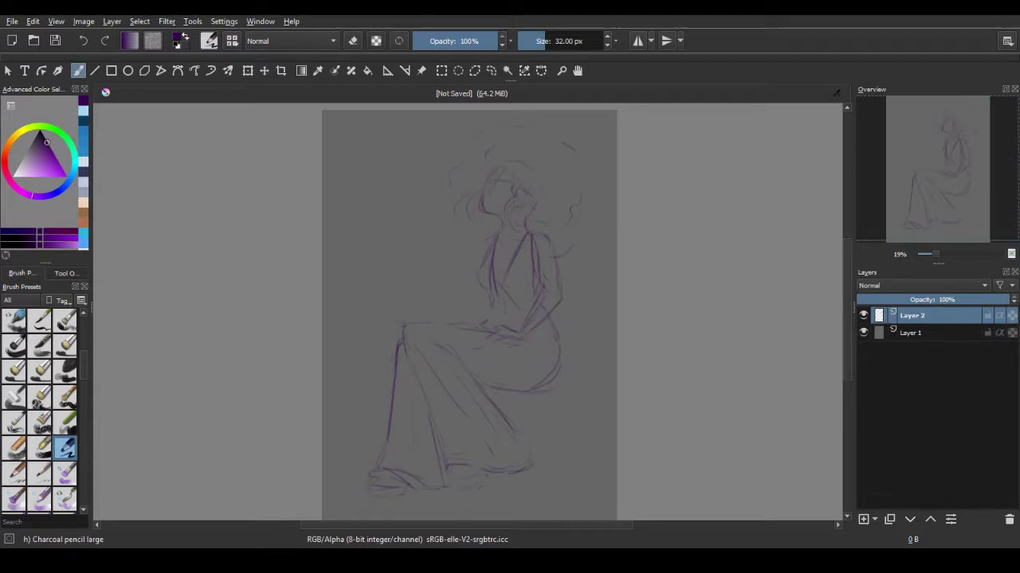
drag(439, 294, 403, 326)
mouse_move(466, 270)
mouse_down()
mouse_move(439, 285)
mouse_move(432, 315)
mouse_move(404, 325)
mouse_up()
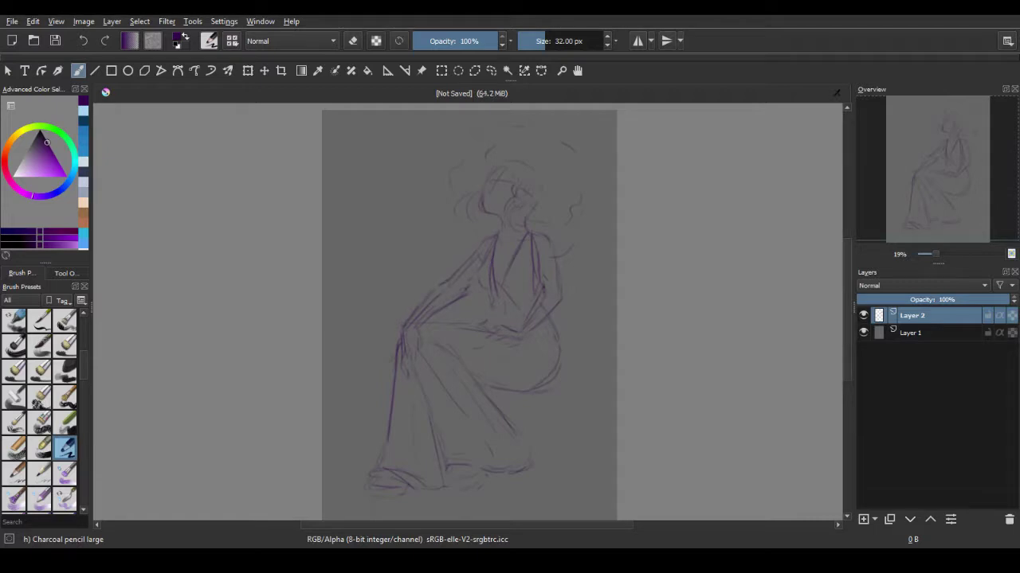
mouse_move(548, 300)
mouse_down()
mouse_move(523, 314)
mouse_move(507, 347)
mouse_move(529, 324)
mouse_move(424, 336)
mouse_up()
Firm up the lap, feet, ground line and lower robe hem lines
mouse_move(415, 359)
mouse_down()
mouse_move(436, 450)
mouse_move(531, 480)
mouse_up()
drag(451, 487, 465, 503)
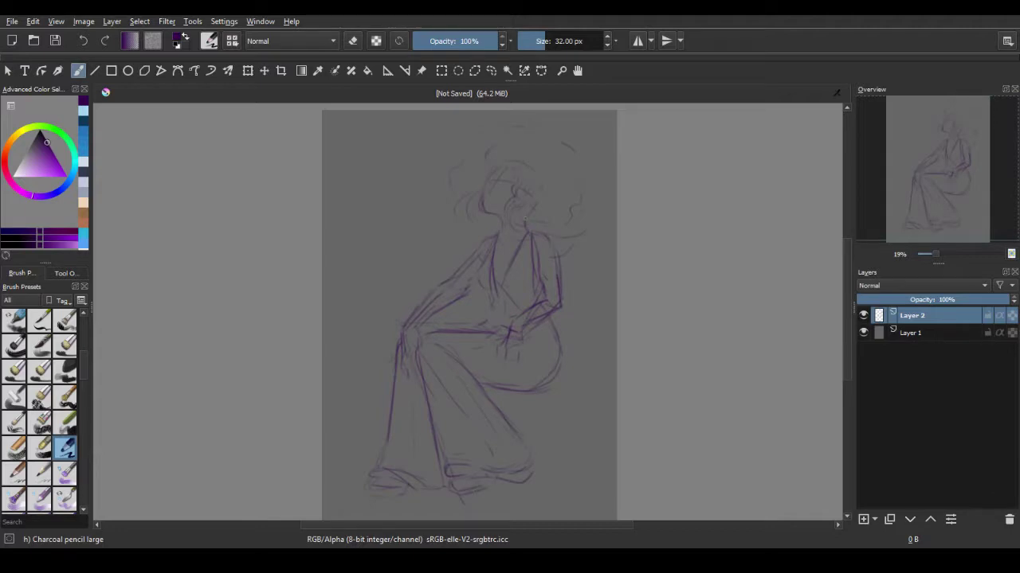
drag(586, 226, 575, 239)
drag(421, 395, 414, 486)
drag(338, 454, 420, 486)
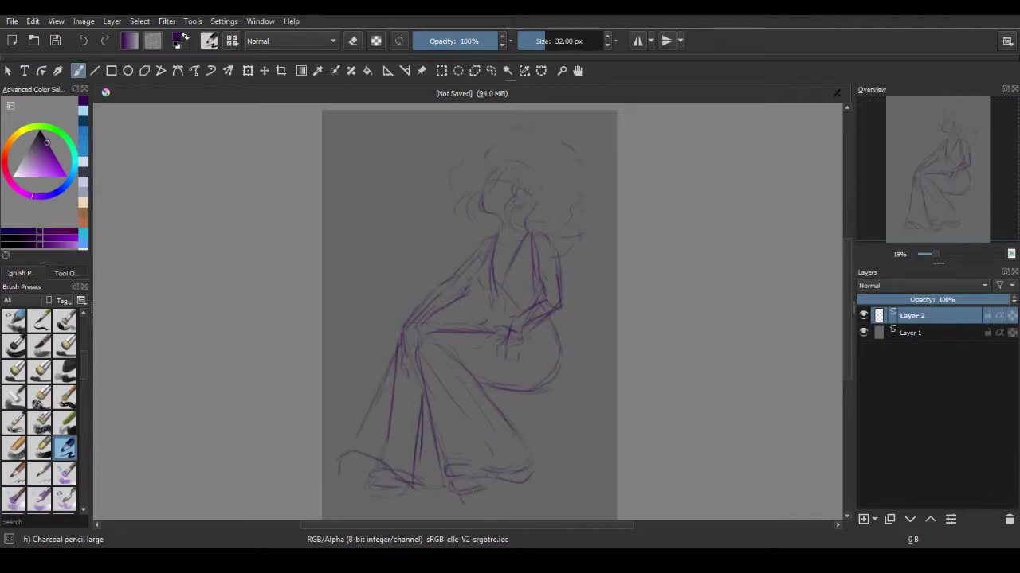
drag(337, 481, 380, 479)
mouse_move(426, 384)
mouse_down()
mouse_move(462, 502)
mouse_move(541, 481)
mouse_up()
drag(507, 376, 466, 433)
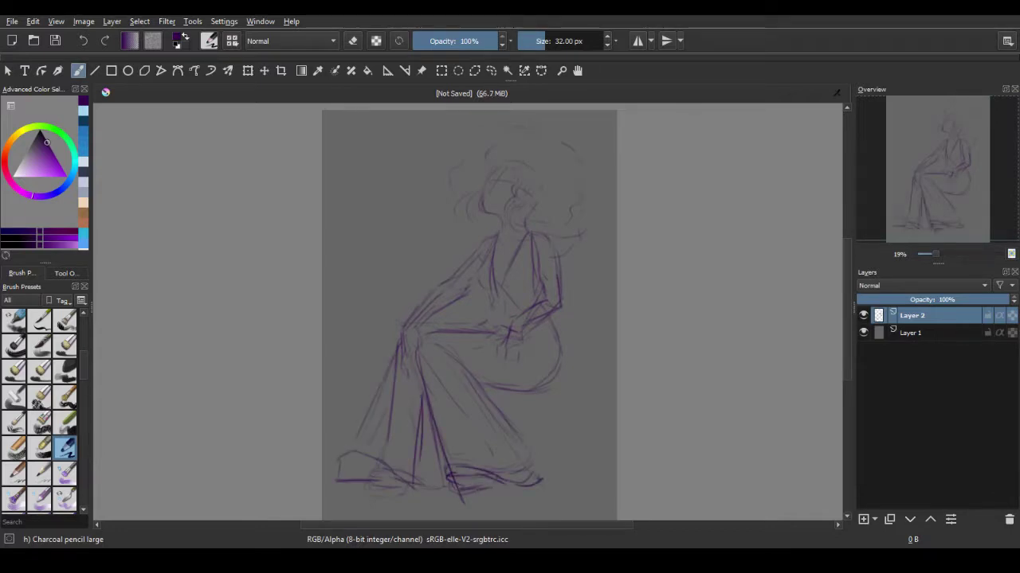
drag(338, 470, 378, 466)
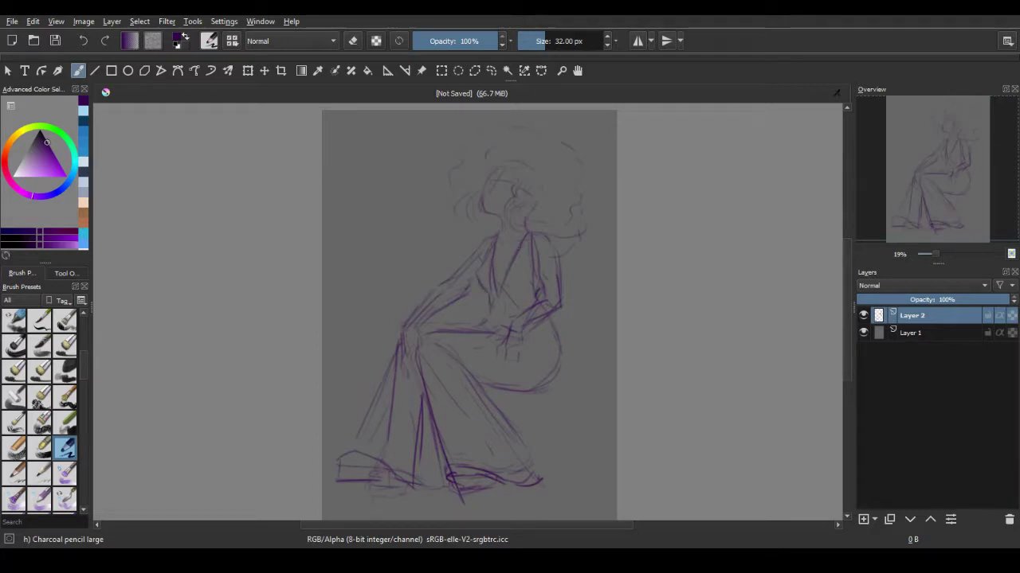
Sketch the belly curve and horizontal seat lines extending to the right
drag(557, 323, 548, 375)
drag(433, 325, 478, 325)
mouse_move(527, 390)
mouse_down()
mouse_move(586, 392)
mouse_move(615, 362)
mouse_up()
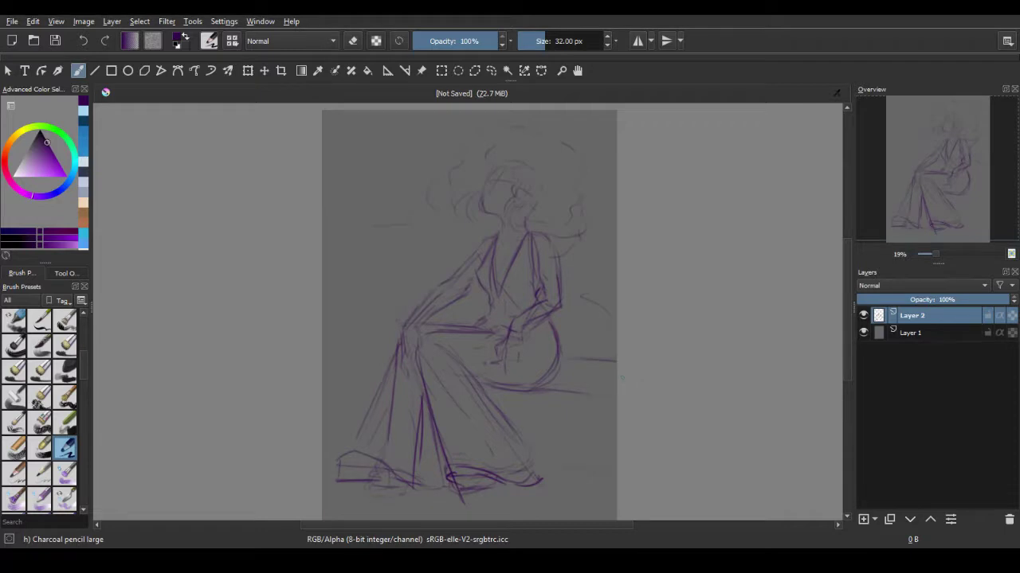
drag(550, 468, 614, 478)
drag(590, 403, 611, 405)
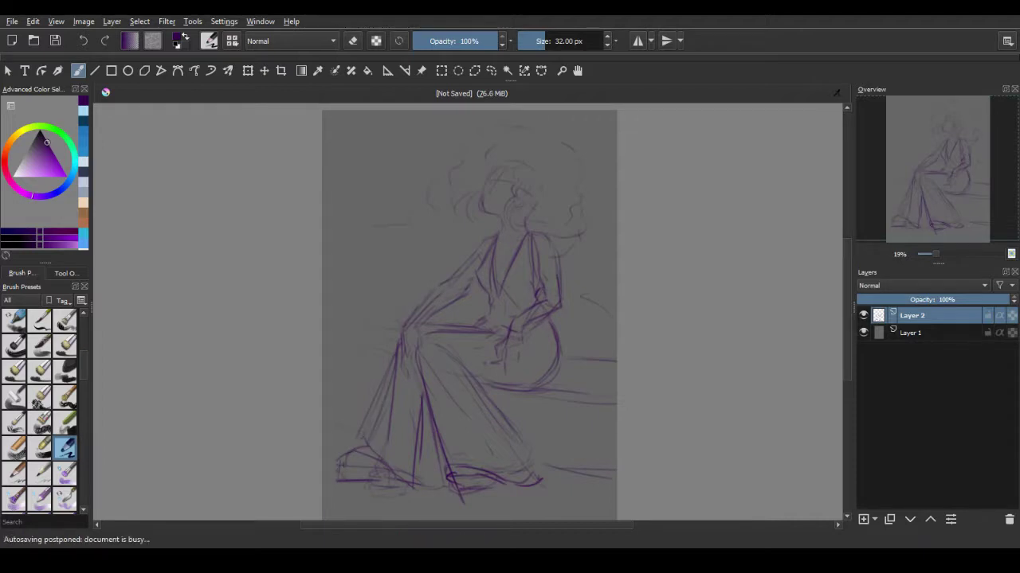
Zoom in on the head, sketch the eyes and eyelashes, then zoom back out
scroll(943, 172, up, 2)
scroll(942, 171, up, 1)
drag(943, 171, 975, 131)
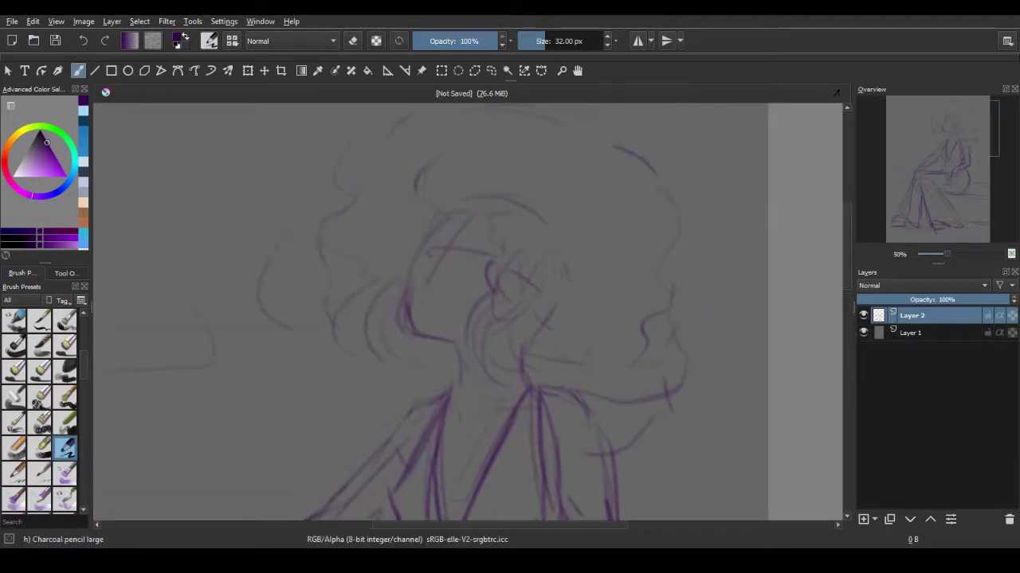
drag(446, 260, 476, 266)
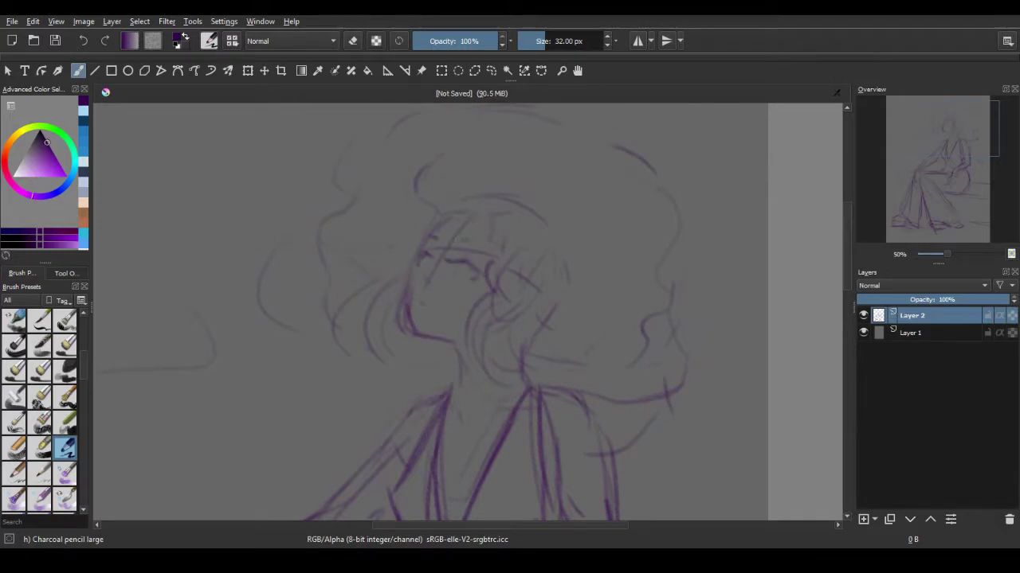
mouse_move(414, 253)
mouse_down()
mouse_move(459, 270)
mouse_move(425, 301)
mouse_up()
drag(456, 261, 463, 265)
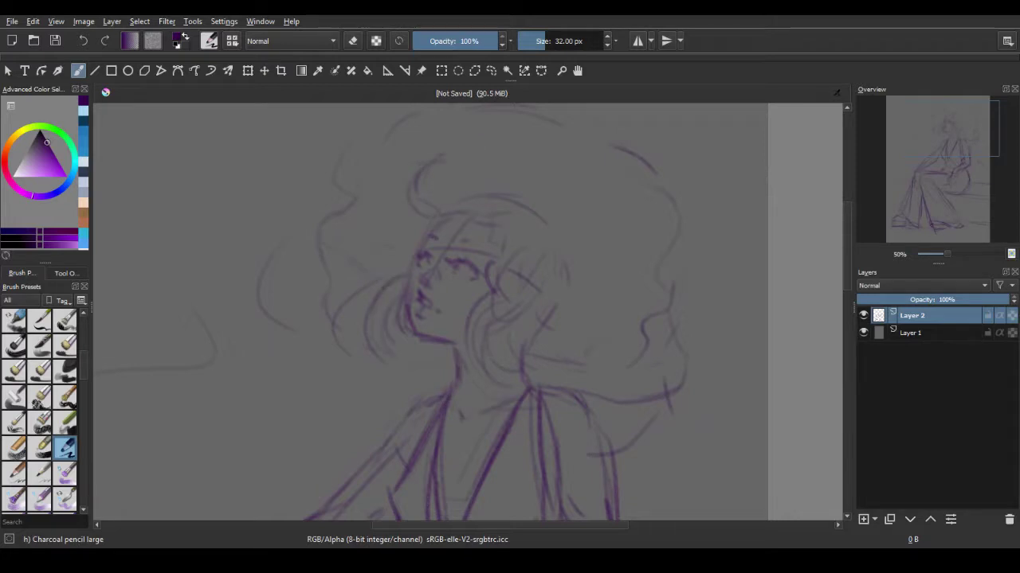
scroll(939, 148, down, 2)
mouse_move(940, 149)
mouse_down()
mouse_move(929, 204)
mouse_move(937, 158)
mouse_up()
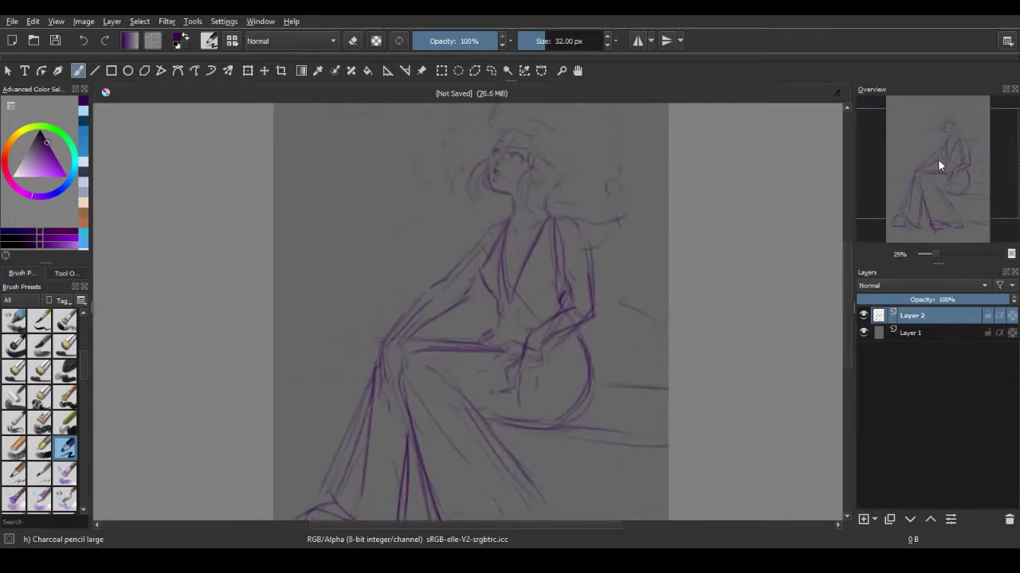
Add Layer 3 above the sketch and fade Layer 2 to 24% opacity
key(Insert)
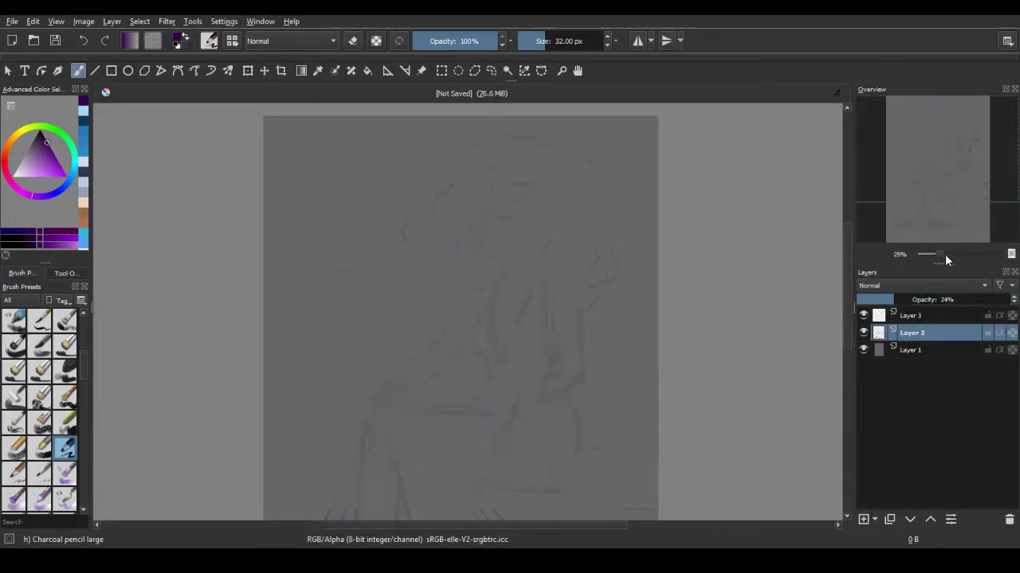
click(945, 254)
click(39, 321)
scroll(40, 382, up, 5)
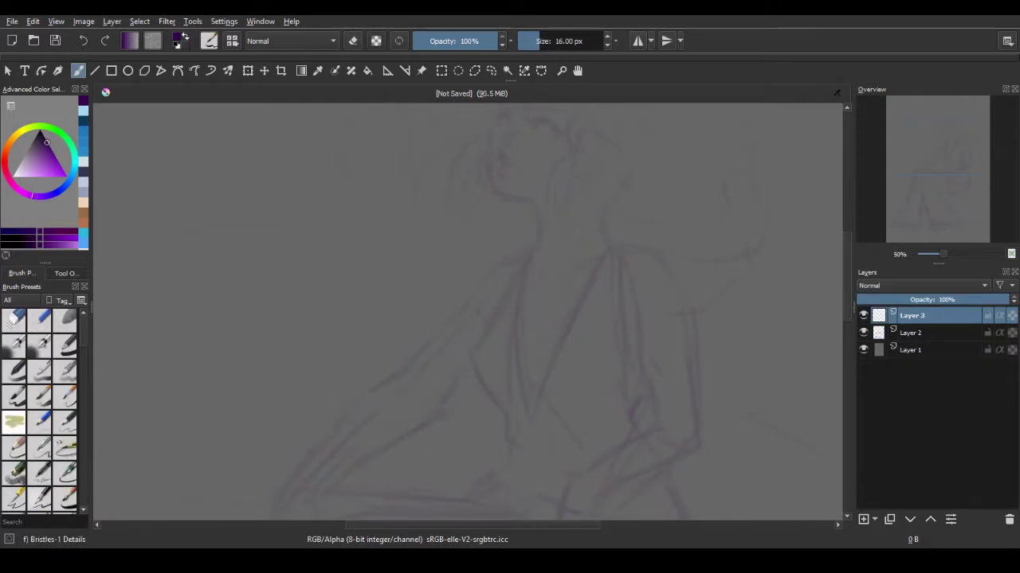
drag(942, 188, 941, 169)
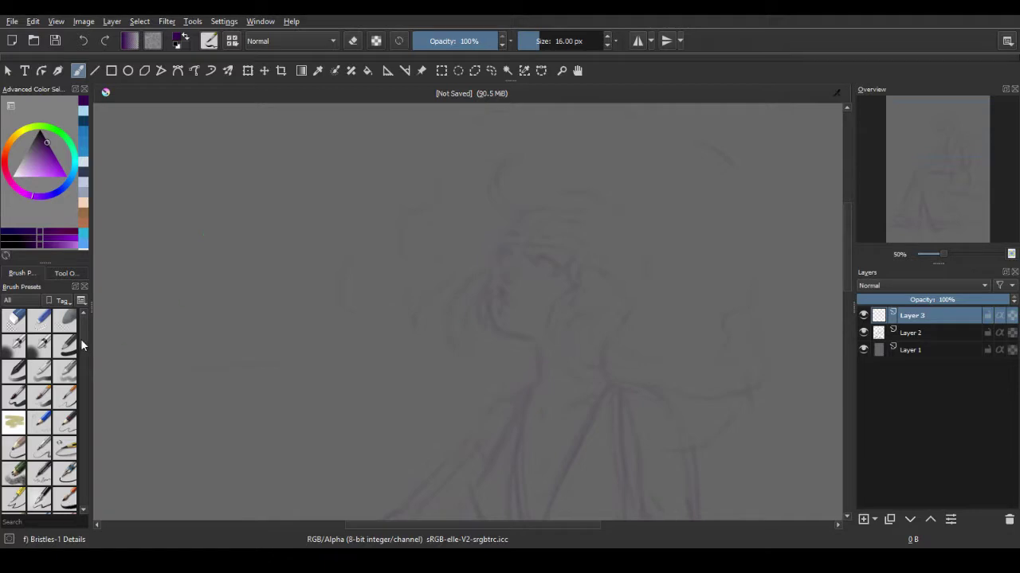
Switch to the b) Basic-6 brush at 7.50 px and pick red for inking
click(65, 396)
drag(175, 255, 221, 354)
key(ctrl+z)
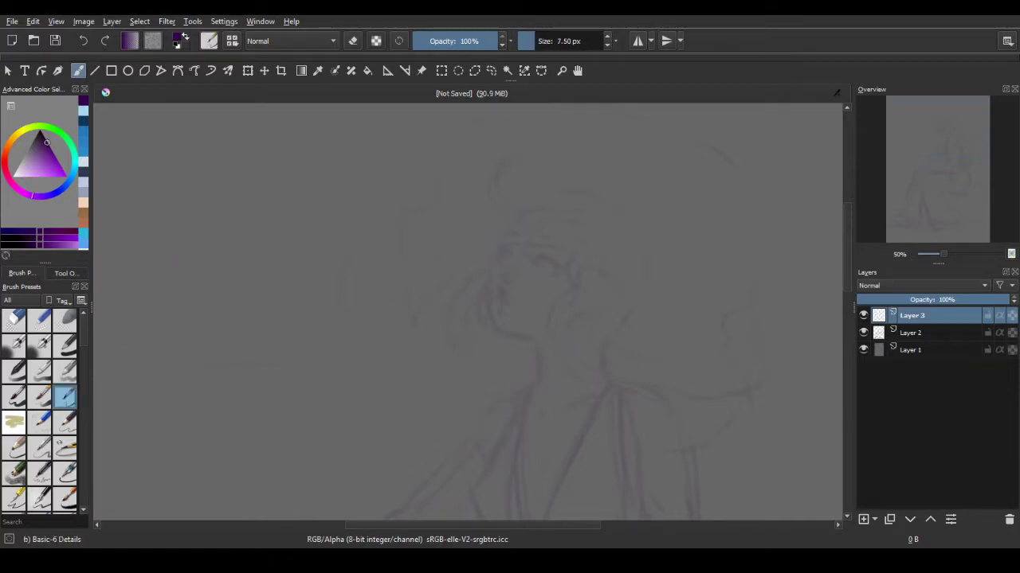
drag(31, 196, 40, 129)
click(946, 253)
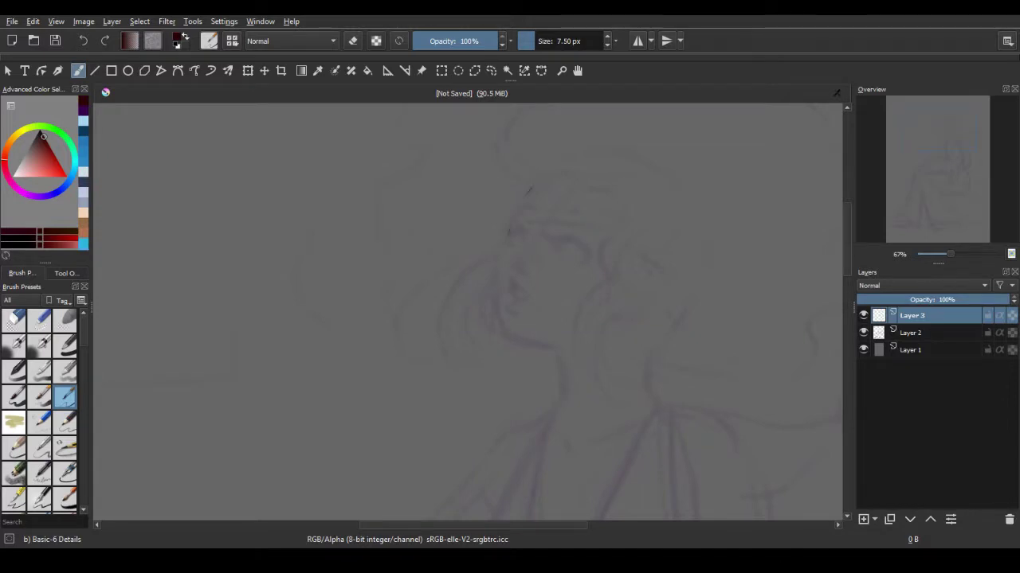
Ink the face profile, chin, neck and both eyes in red on Layer 3
mouse_move(509, 233)
mouse_down()
mouse_move(497, 318)
mouse_move(559, 348)
mouse_move(560, 363)
mouse_up()
drag(559, 402, 555, 414)
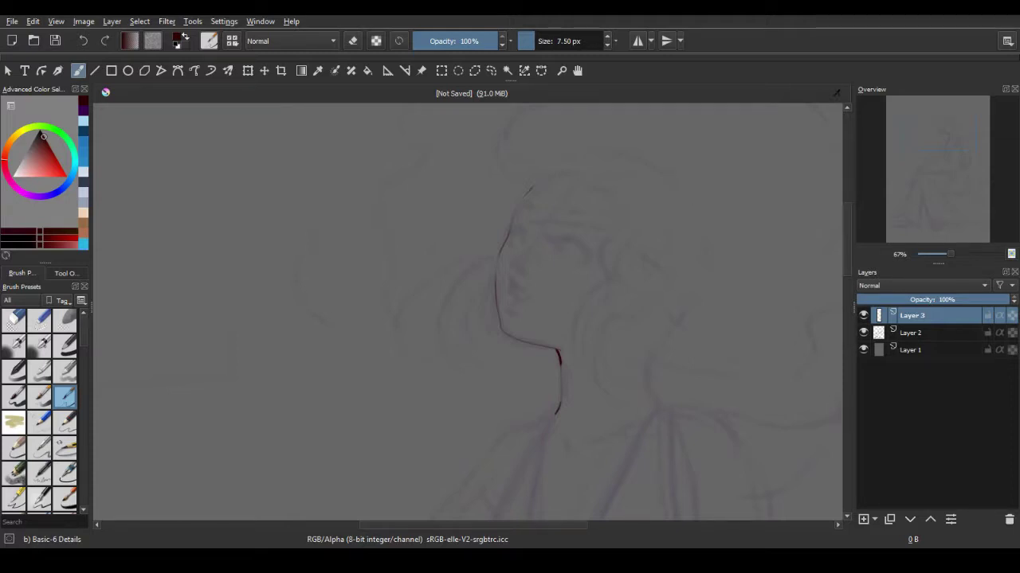
key(ctrl+z)
drag(512, 264, 516, 274)
drag(522, 272, 532, 277)
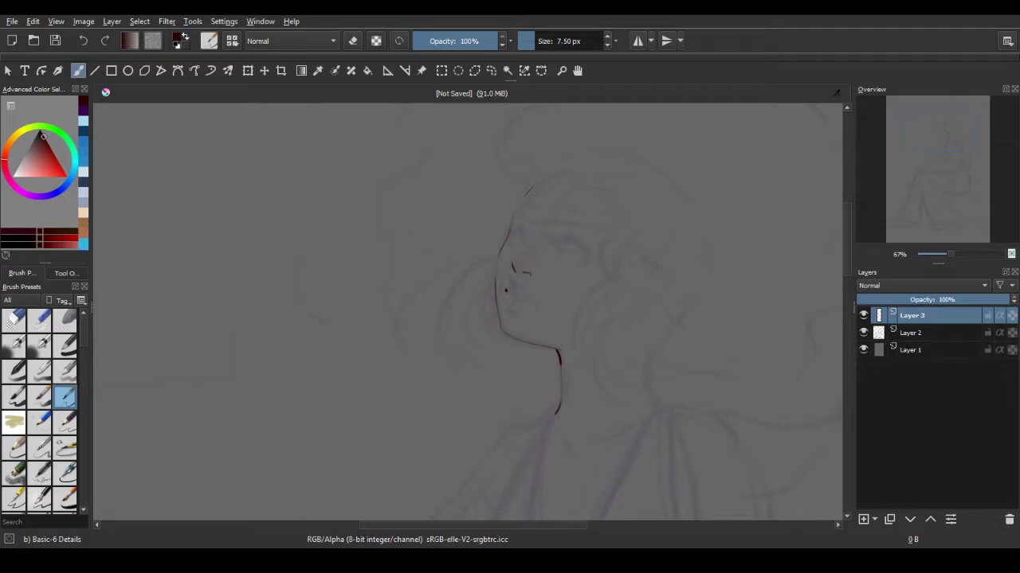
Ink the mouth, lips and chin details; try a hoop earring, then undo it
drag(533, 230, 533, 240)
drag(510, 282, 541, 303)
drag(509, 307, 526, 311)
mouse_move(556, 220)
mouse_down()
mouse_move(512, 243)
mouse_move(590, 256)
mouse_up()
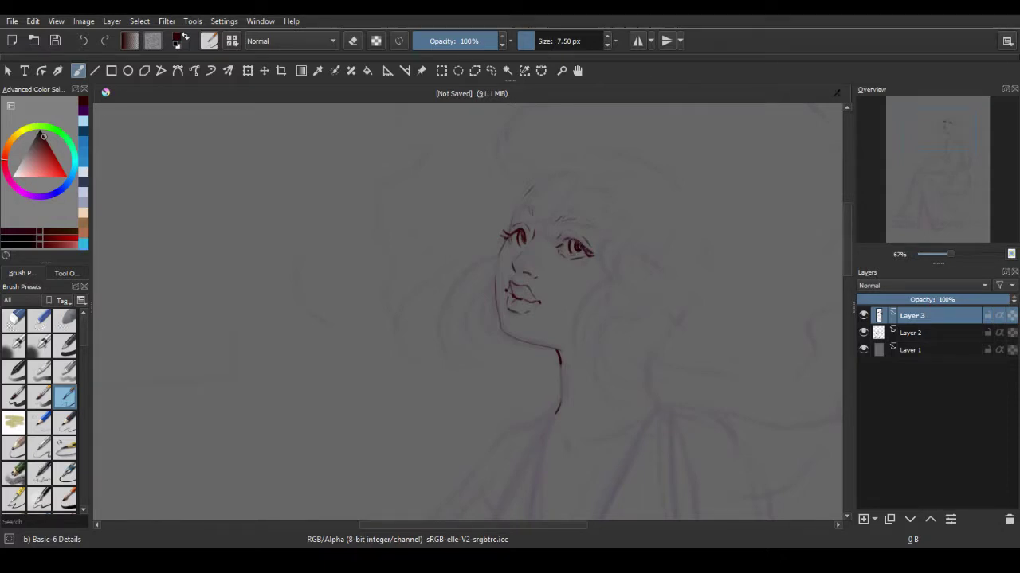
scroll(947, 128, down, 2)
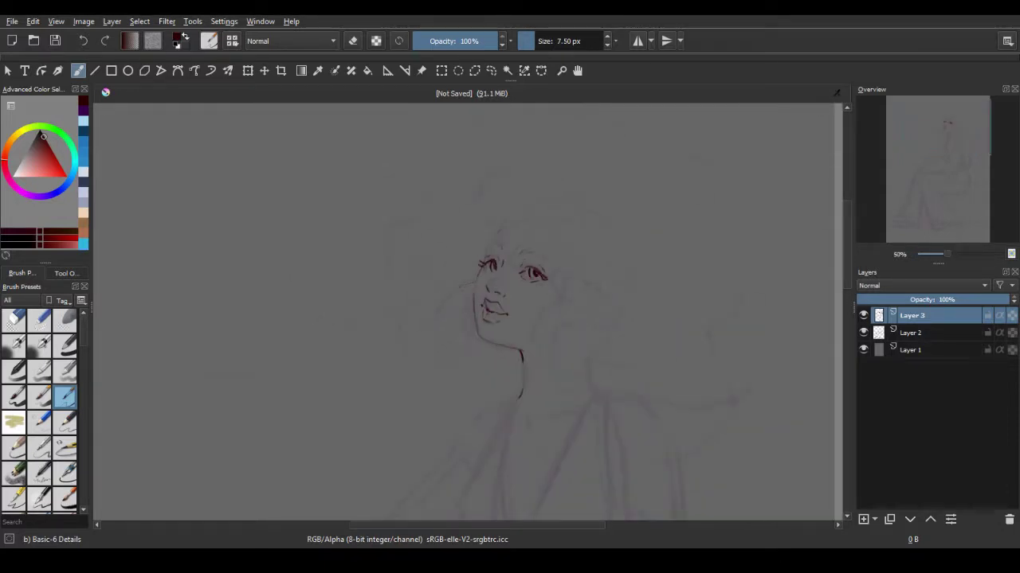
drag(458, 285, 493, 345)
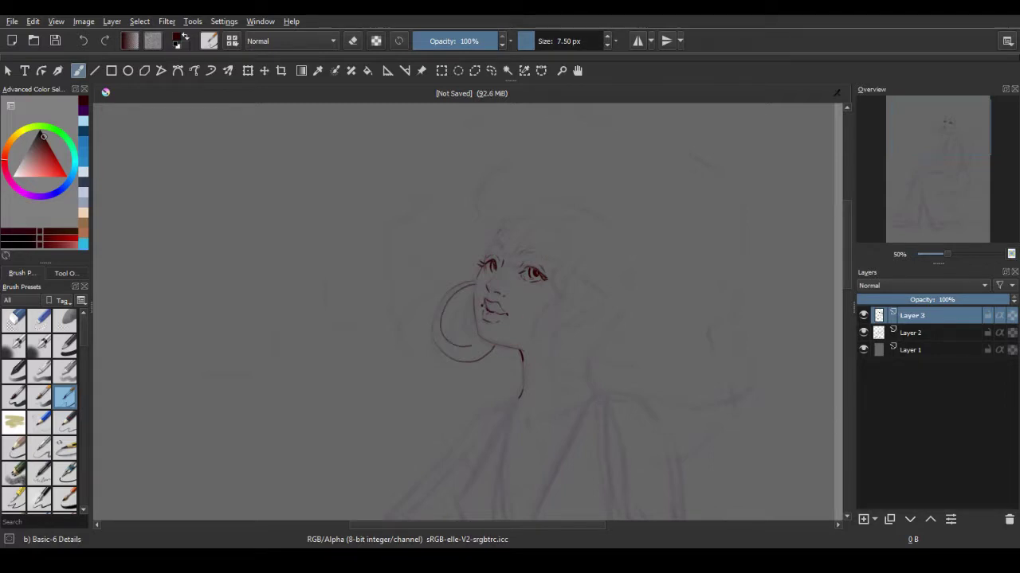
key(ctrl+z)
Outline the curly hair around the head, then erase the unwanted strokes
click(947, 146)
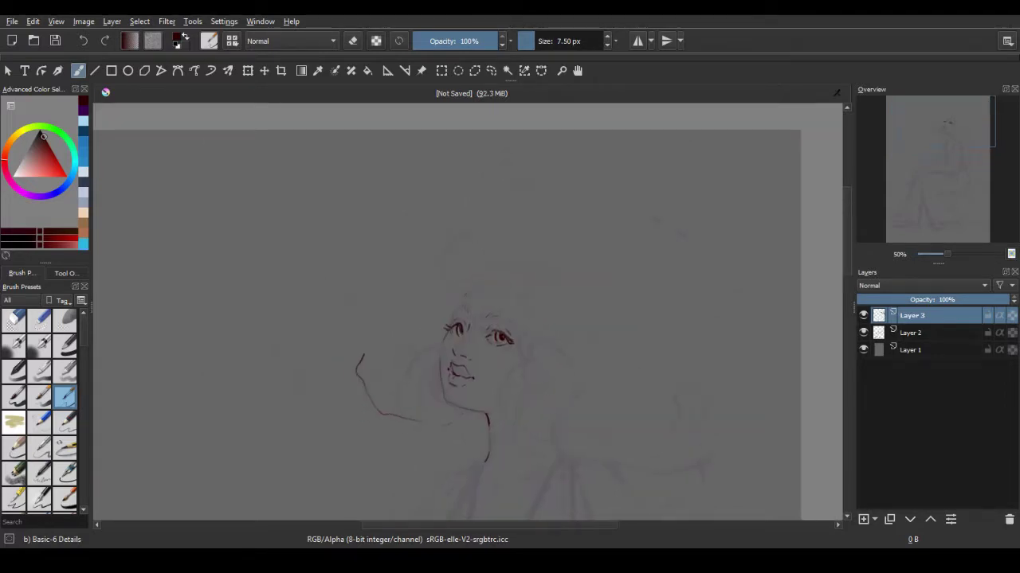
drag(388, 267, 351, 319)
drag(422, 209, 380, 243)
drag(449, 187, 573, 195)
mouse_move(589, 207)
mouse_down()
mouse_move(669, 243)
mouse_move(663, 389)
mouse_up()
drag(666, 392, 646, 443)
key(e)
drag(406, 216, 374, 406)
drag(450, 185, 665, 382)
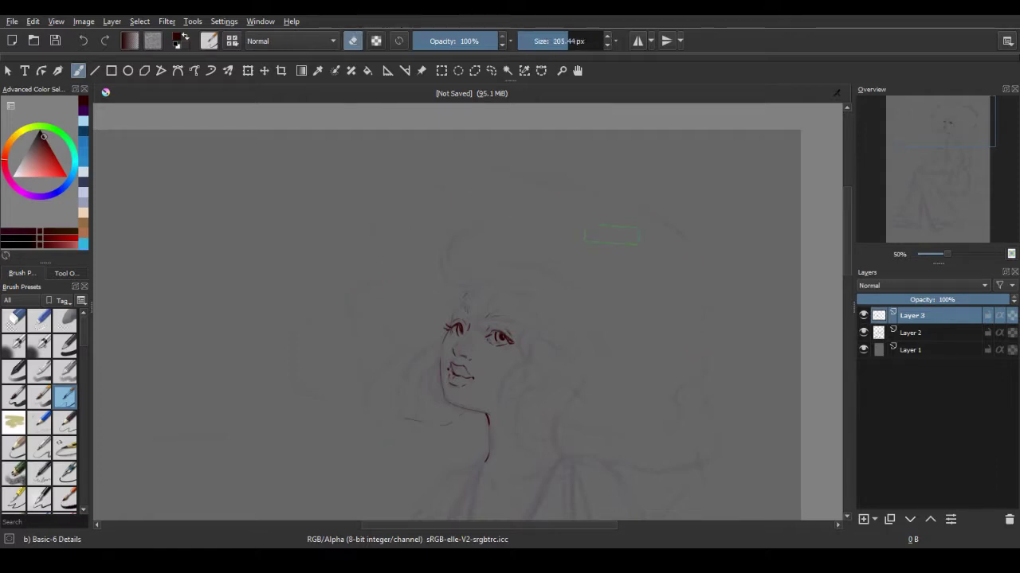
key(e)
Redraw the cheek curve and the long left and right hair outlines
mouse_move(513, 357)
mouse_down()
mouse_move(522, 324)
mouse_move(518, 350)
mouse_up()
mouse_move(502, 365)
mouse_down()
mouse_move(507, 408)
mouse_move(551, 435)
mouse_up()
drag(556, 440, 589, 454)
drag(694, 312, 658, 414)
mouse_move(434, 255)
mouse_down()
mouse_move(406, 315)
mouse_move(441, 397)
mouse_up()
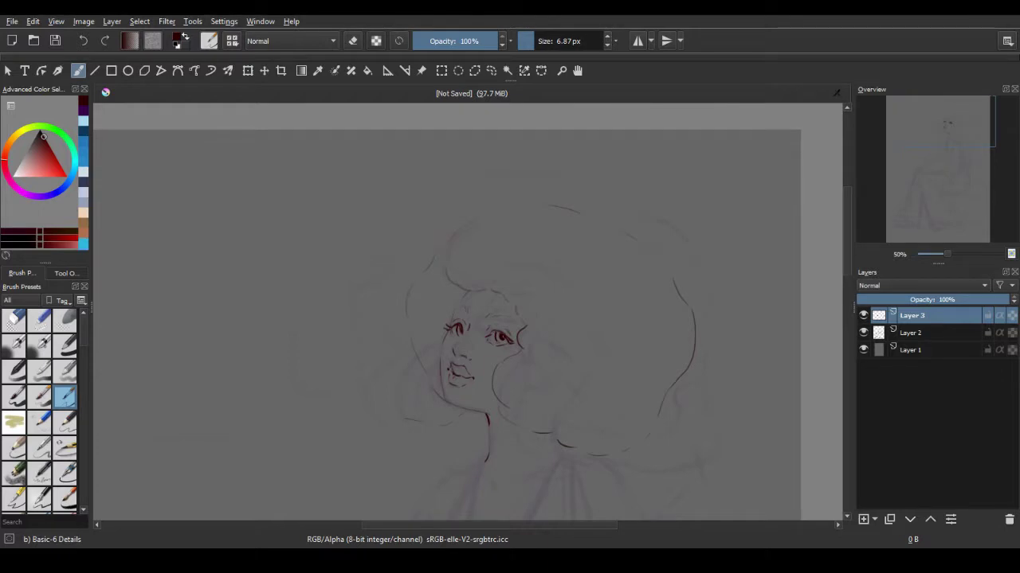
Ink the jumpsuit's V-neckline edges and shoulder line
scroll(467, 311, down, 5)
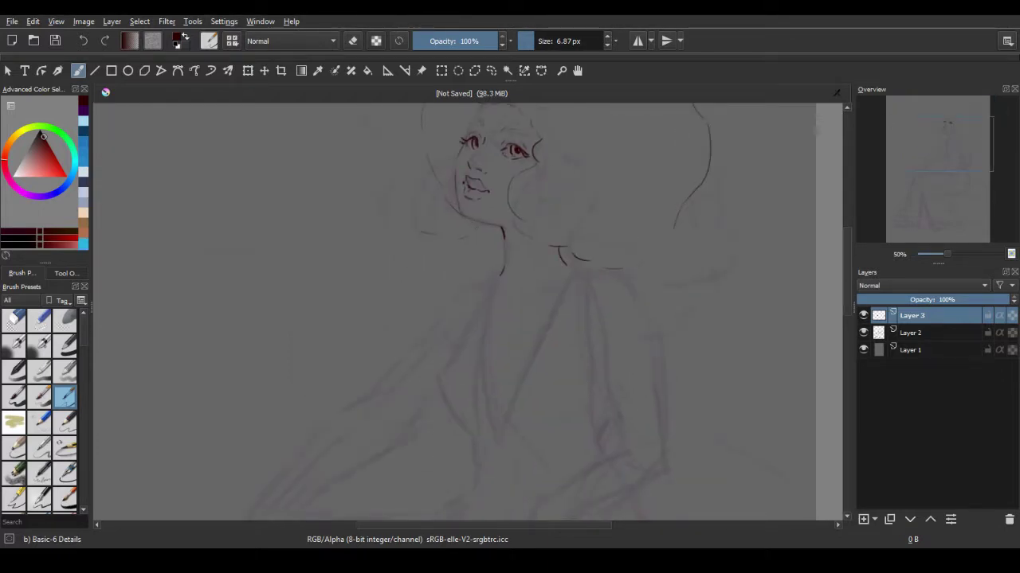
drag(558, 247, 566, 262)
drag(481, 317, 495, 436)
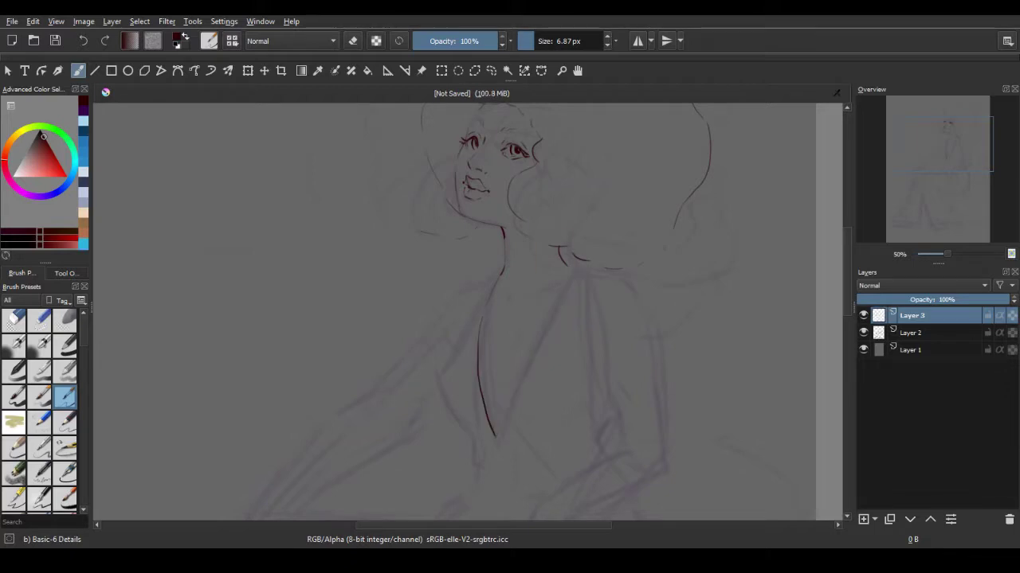
mouse_move(572, 275)
mouse_down()
mouse_move(531, 333)
mouse_move(494, 434)
mouse_up()
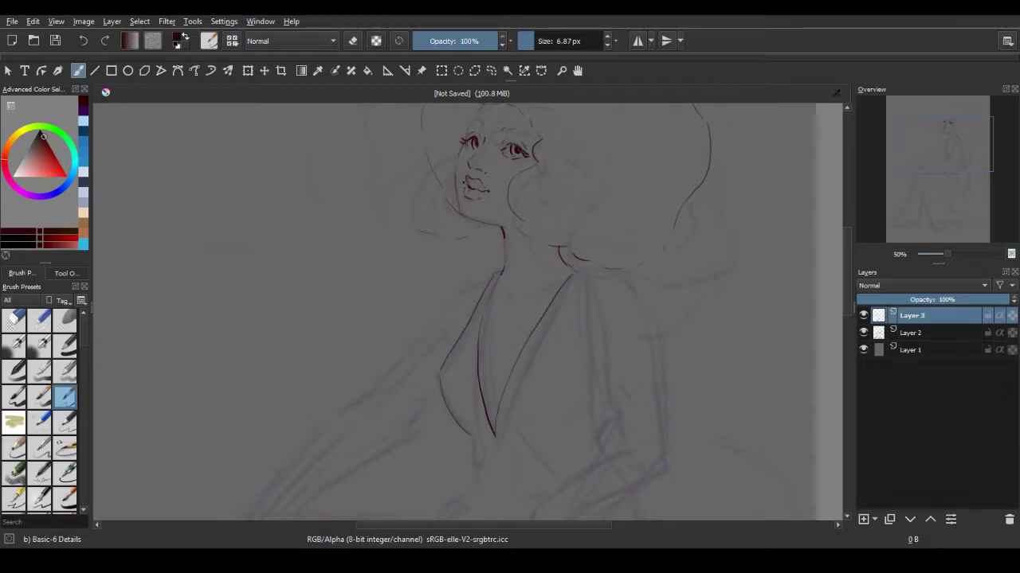
drag(579, 278, 593, 416)
click(955, 143)
Zoom in on the torso at 141% and make Layer 3 active again
key(2)
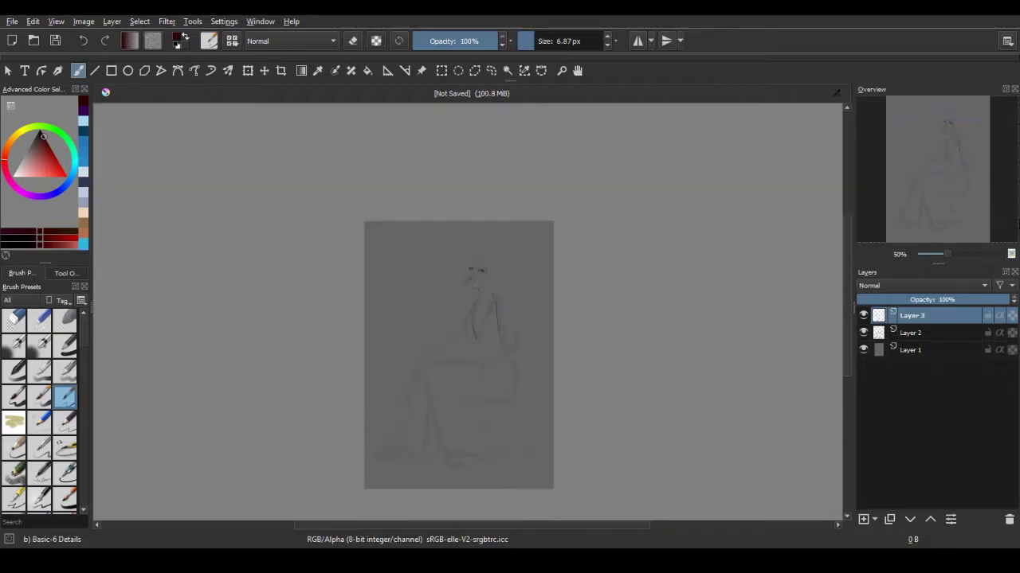
drag(947, 253, 957, 254)
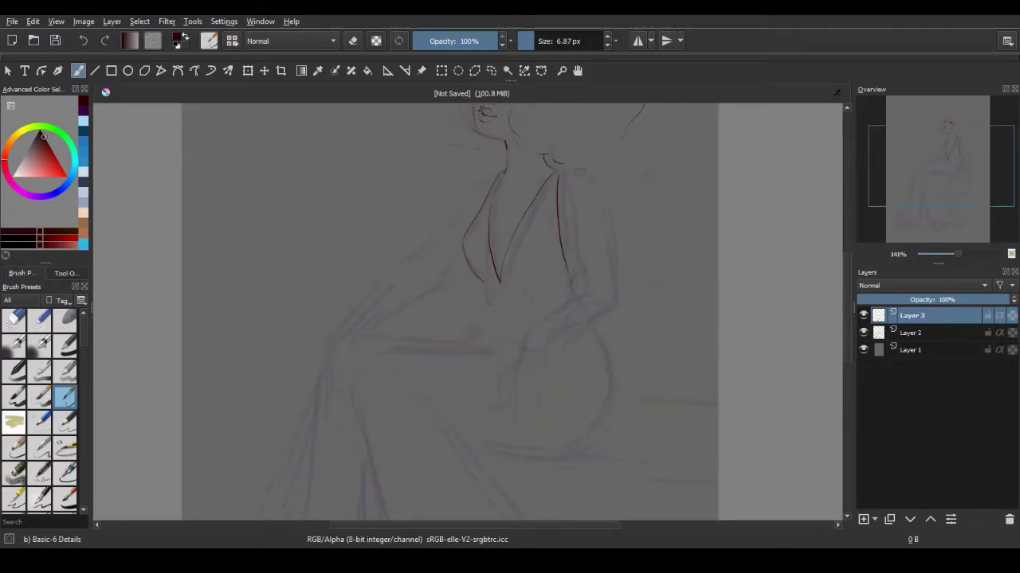
key(1)
click(912, 333)
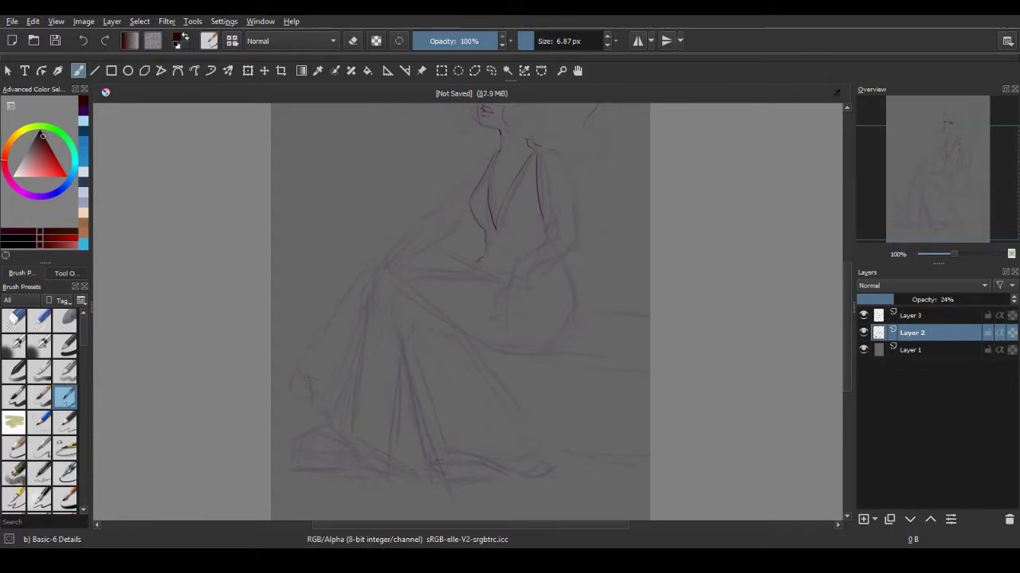
click(916, 316)
scroll(953, 235, up, 1)
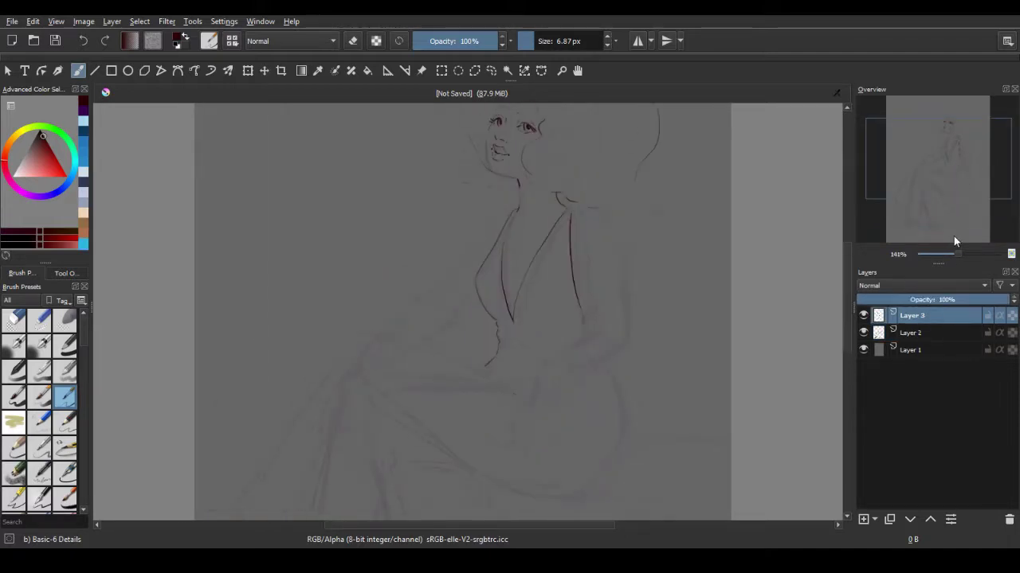
Ink the right shoulder, right arm and fingers of the hand
drag(574, 255, 582, 279)
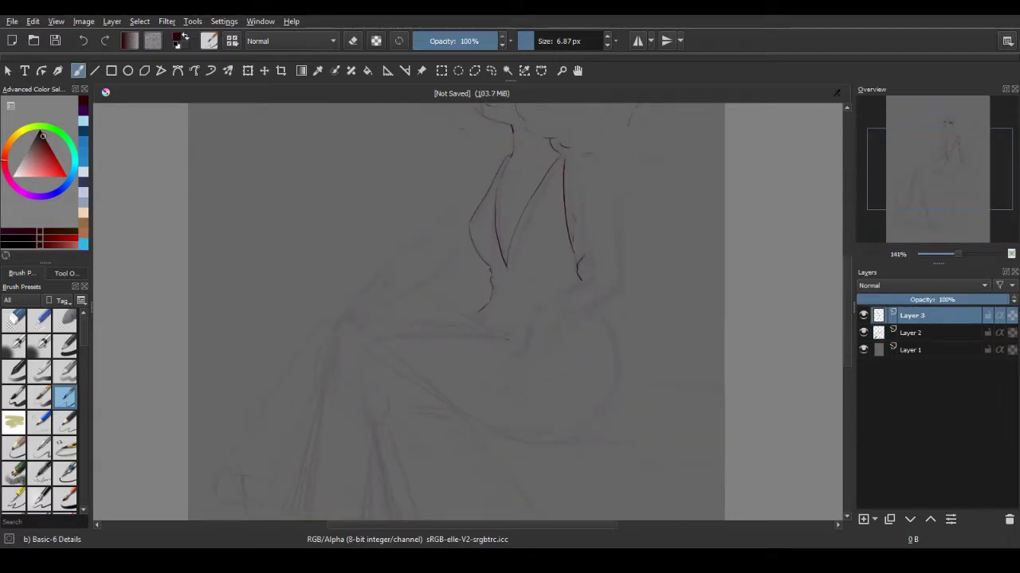
mouse_move(584, 240)
mouse_down()
mouse_move(599, 277)
mouse_move(543, 312)
mouse_move(517, 352)
mouse_up()
drag(539, 199, 570, 229)
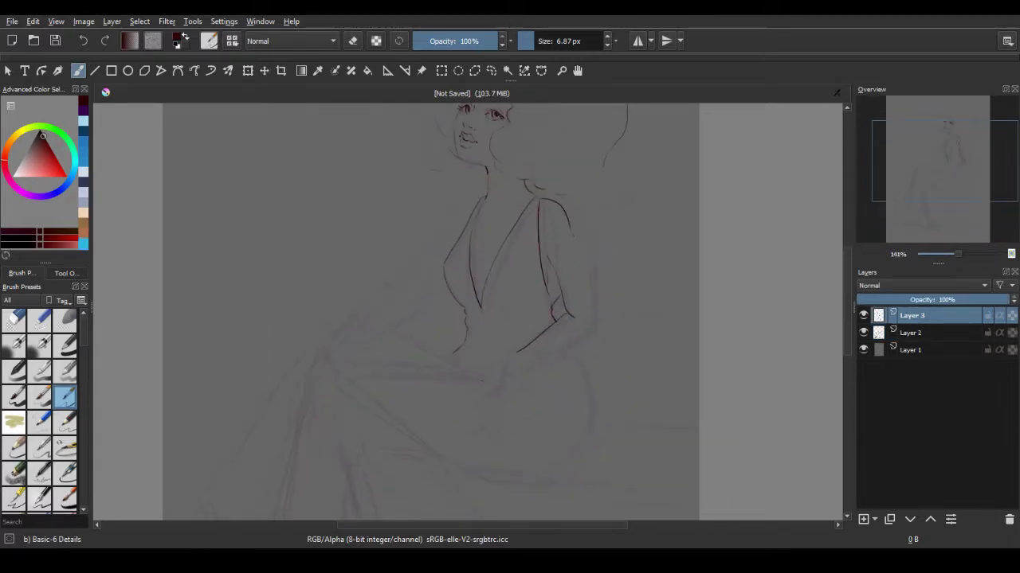
mouse_move(557, 335)
mouse_down()
mouse_move(577, 264)
mouse_move(541, 289)
mouse_up()
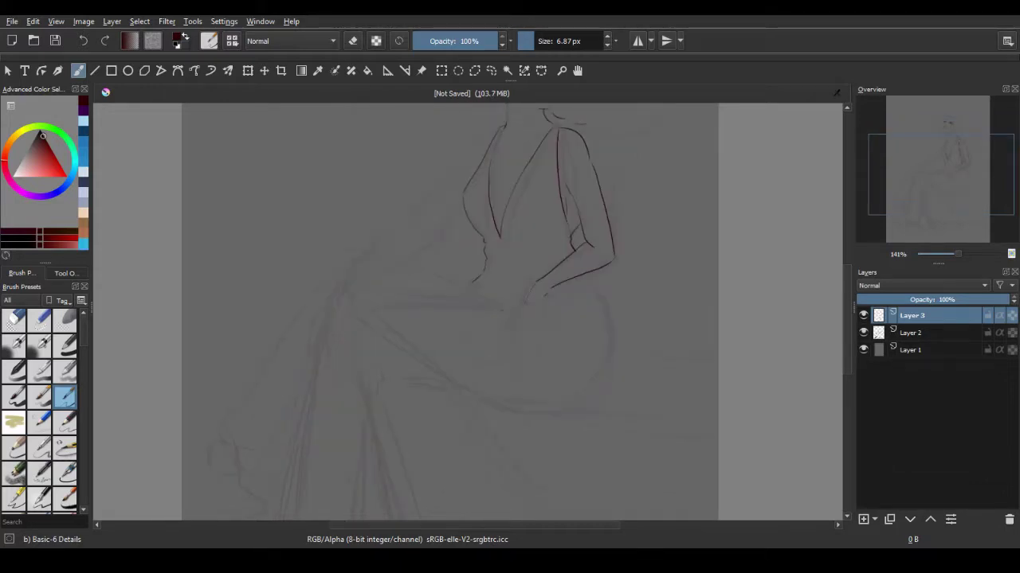
drag(502, 321, 539, 342)
Ink the waist curve and long curve under the arm, redrawing its lower end
drag(971, 170, 962, 164)
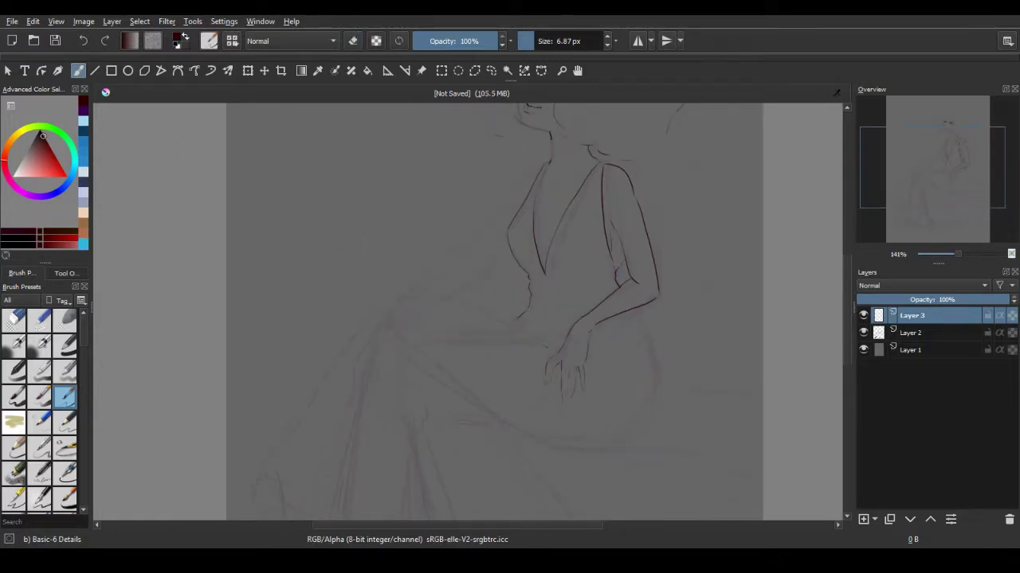
drag(934, 200, 934, 209)
drag(638, 270, 625, 363)
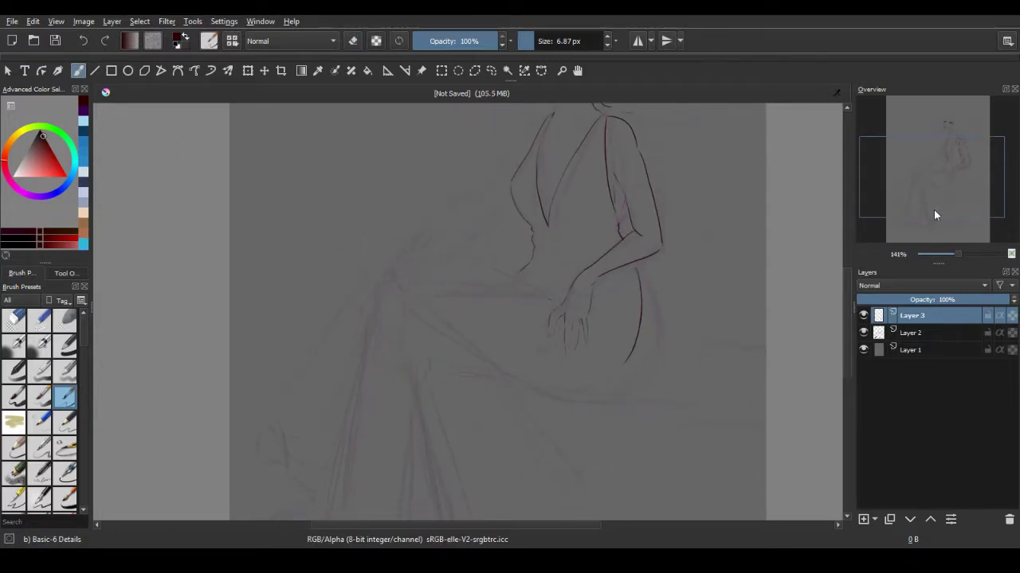
drag(933, 209, 942, 212)
mouse_move(352, 262)
mouse_down()
mouse_move(522, 385)
mouse_move(585, 357)
mouse_move(569, 379)
mouse_up()
key(e)
key(e)
drag(500, 379, 580, 360)
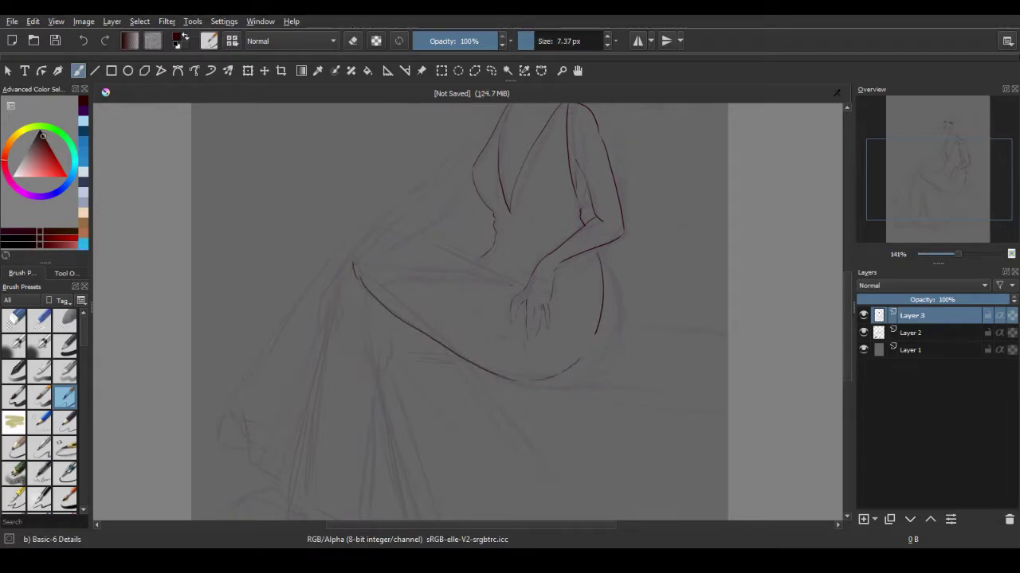
drag(963, 164, 948, 176)
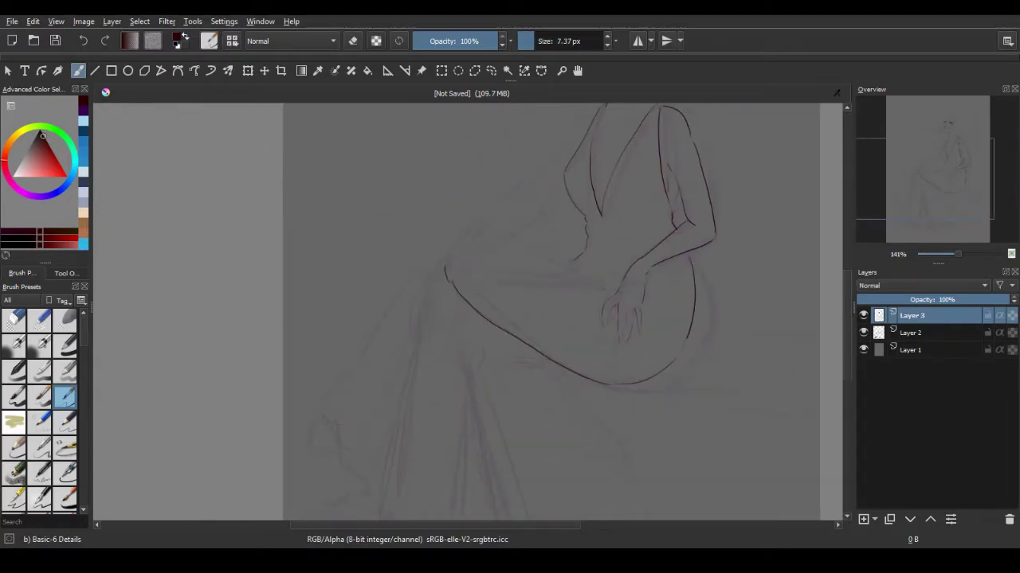
Ink the thigh, inner leg, lower leg front and the hem of the crossed legs
mouse_move(601, 280)
mouse_down()
mouse_move(453, 230)
mouse_move(378, 315)
mouse_move(366, 454)
mouse_up()
drag(925, 213, 928, 226)
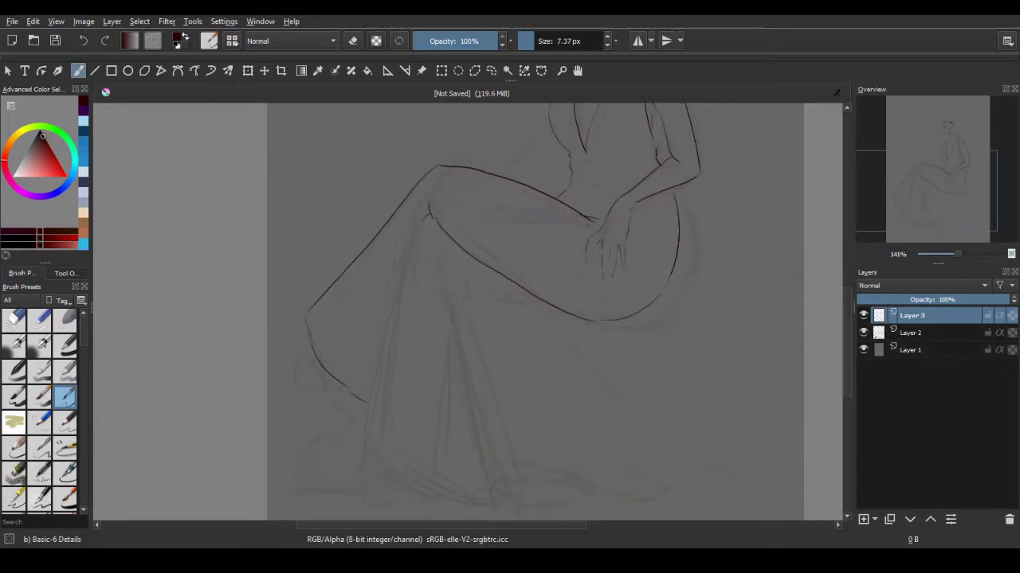
drag(418, 230, 365, 450)
key(ctrl+z)
drag(467, 285, 515, 283)
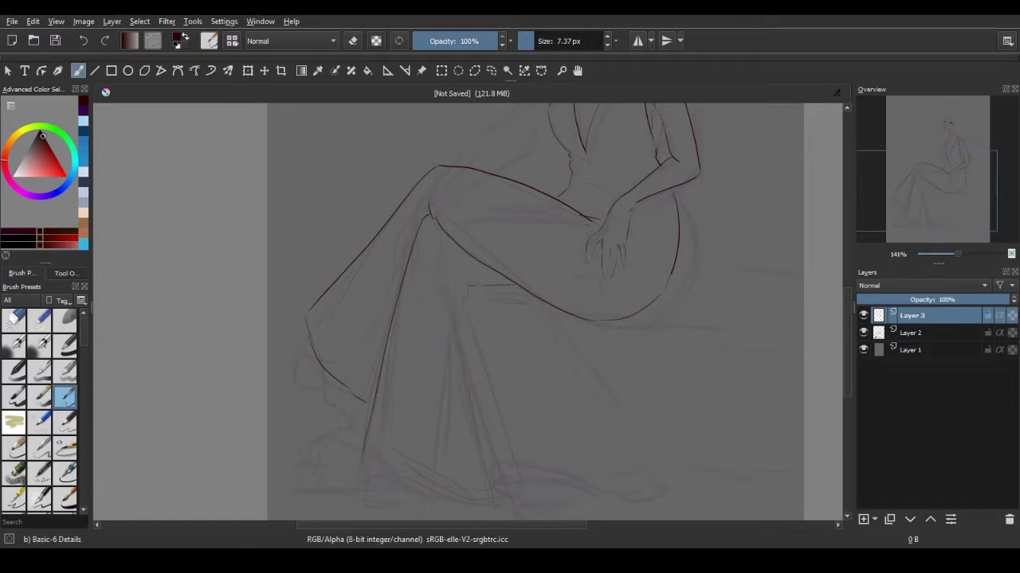
mouse_move(456, 263)
mouse_down()
mouse_move(465, 280)
mouse_move(430, 422)
mouse_up()
drag(460, 297, 507, 488)
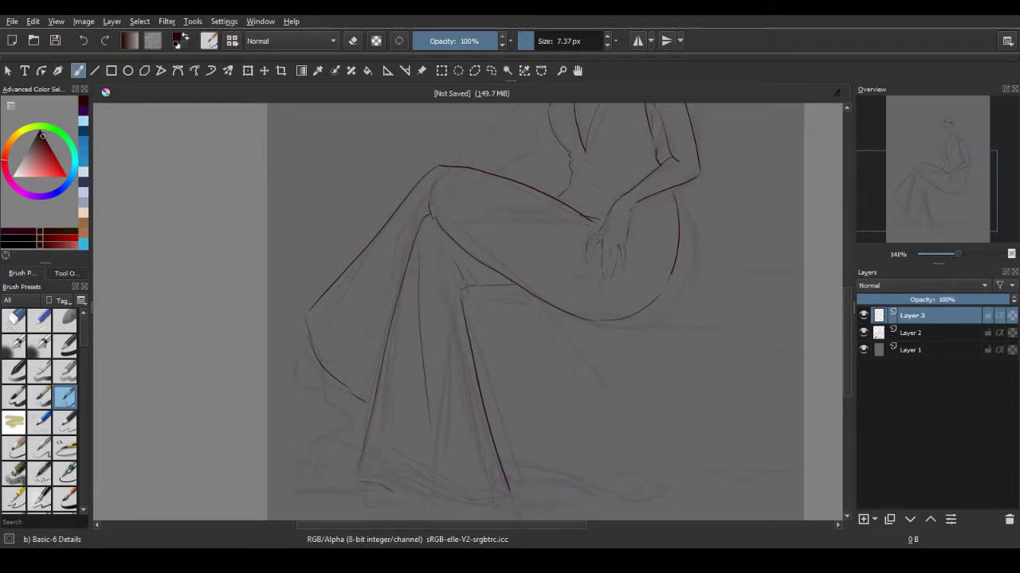
drag(378, 484, 503, 493)
drag(940, 164, 944, 177)
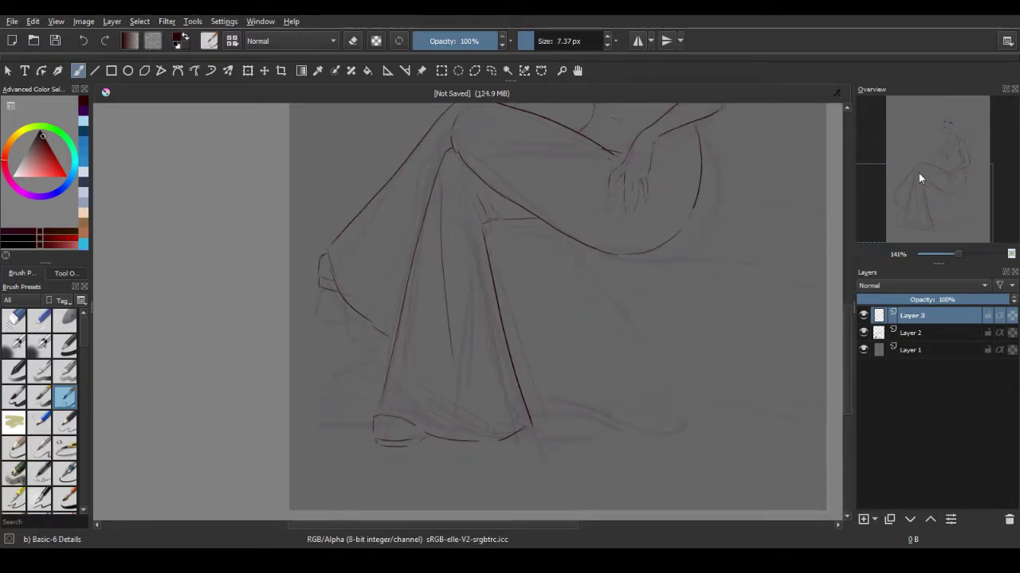
mouse_move(918, 178)
mouse_down()
mouse_move(949, 125)
mouse_move(928, 139)
mouse_up()
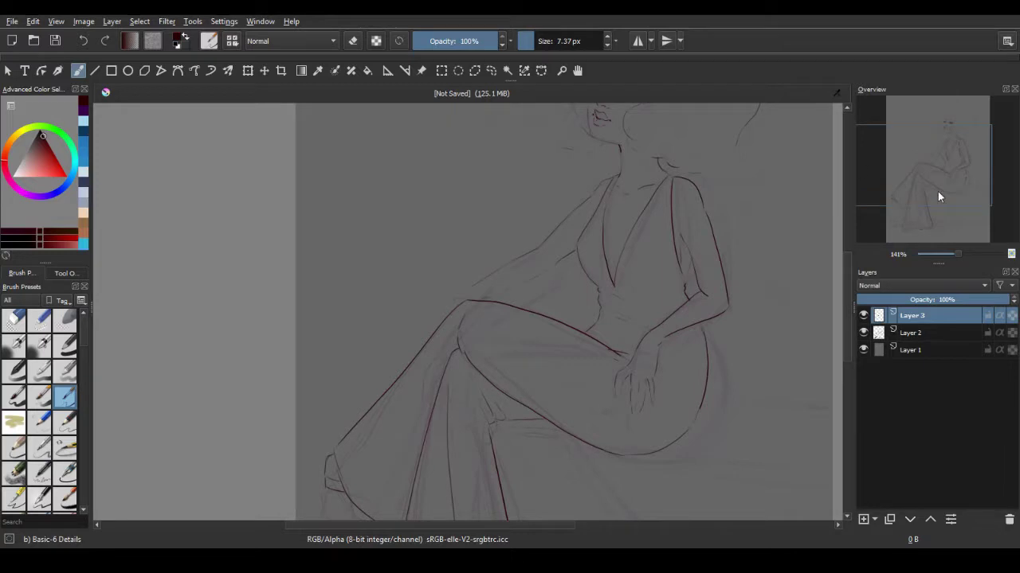
Zoom to 283% on the crossed knee and ink fine detail on the hand there
drag(937, 196, 943, 168)
key(e)
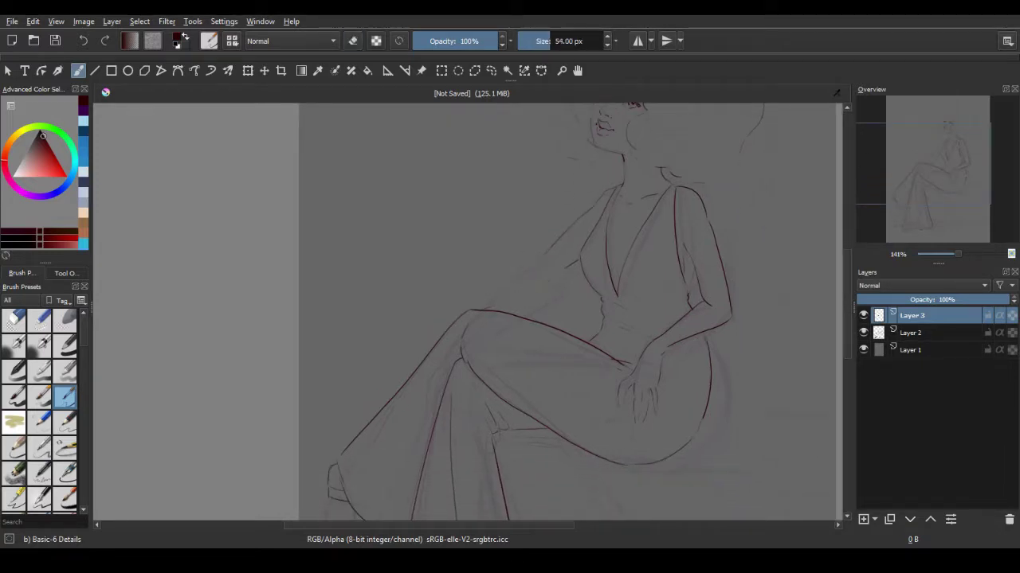
drag(548, 248, 539, 249)
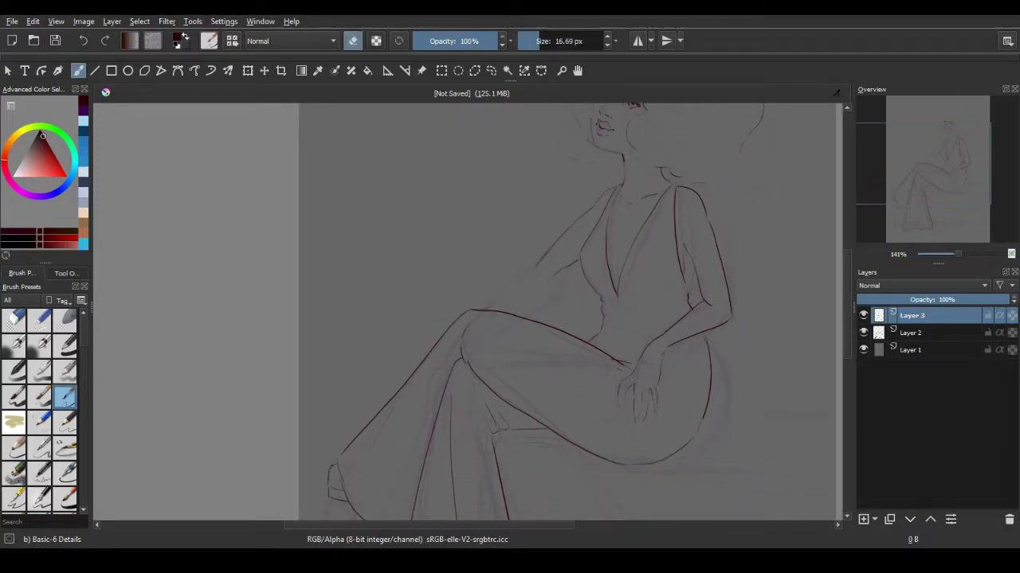
key(e)
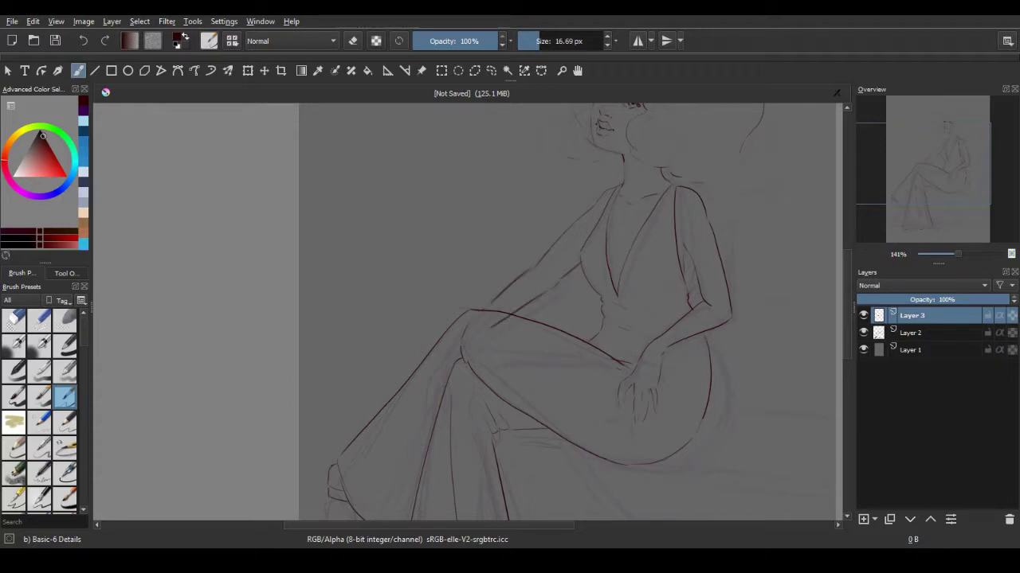
drag(944, 145, 940, 144)
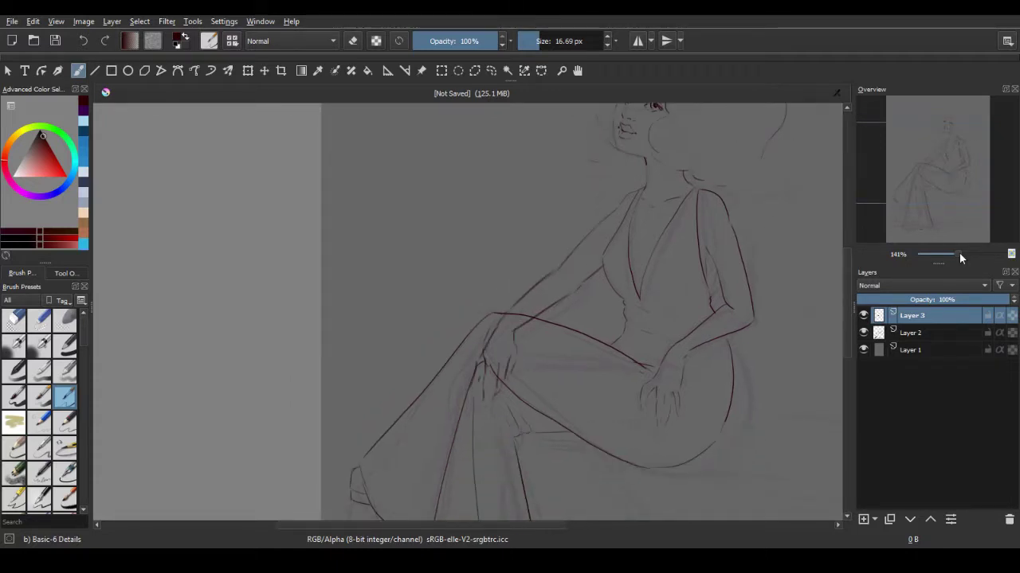
drag(959, 255, 965, 255)
key(e)
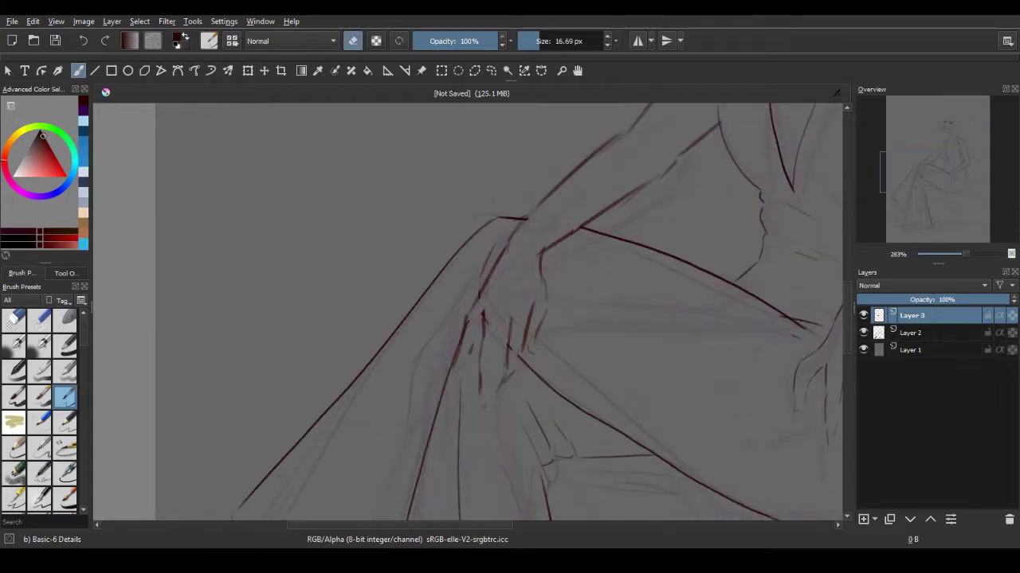
key(e)
key(bracketleft)
drag(483, 357, 493, 398)
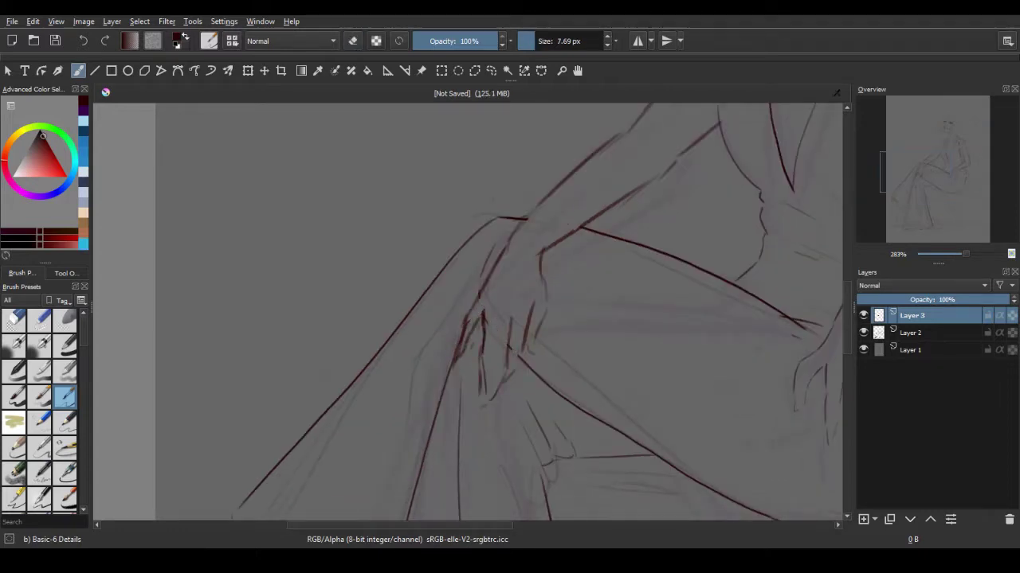
Erase and redraw a finger on the other hand
mouse_move(478, 343)
mouse_down()
mouse_move(410, 398)
mouse_move(302, 335)
mouse_up()
key(e)
key(e)
drag(619, 357, 620, 398)
key(e)
drag(613, 367, 612, 385)
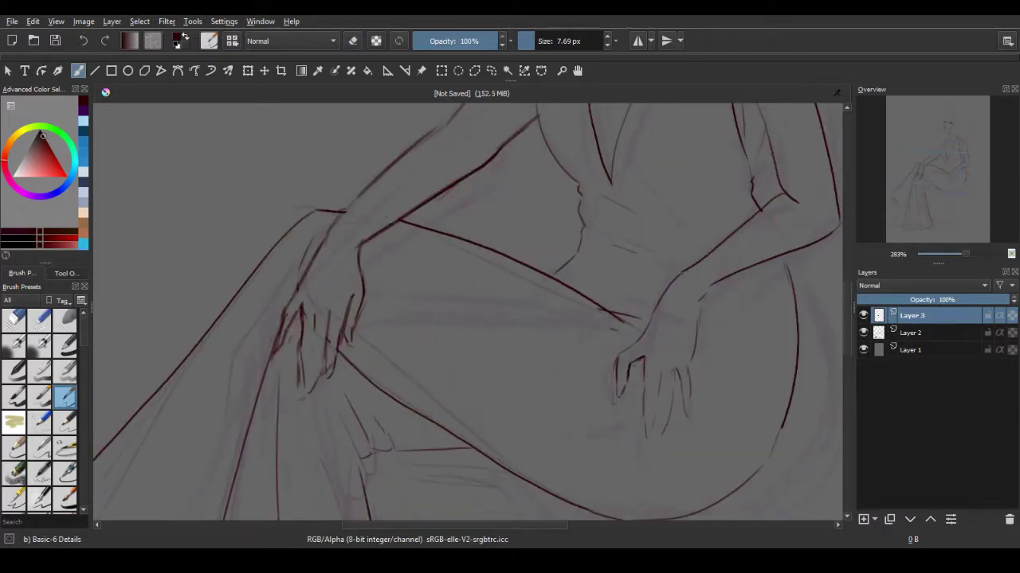
Hide the Layer 2 sketch and review the red line art across the figure
click(862, 333)
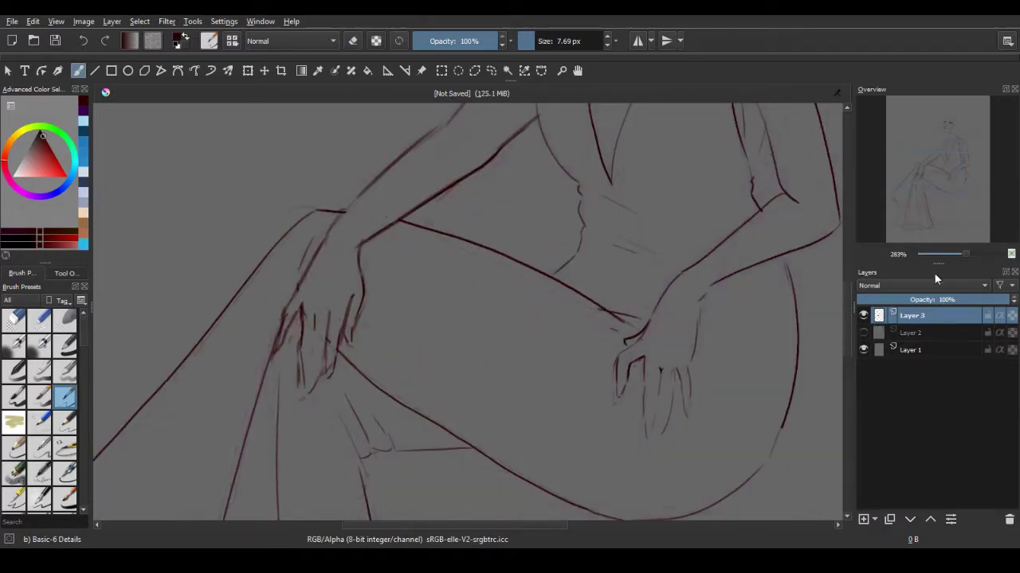
key(minus)
click(937, 134)
click(945, 166)
click(916, 223)
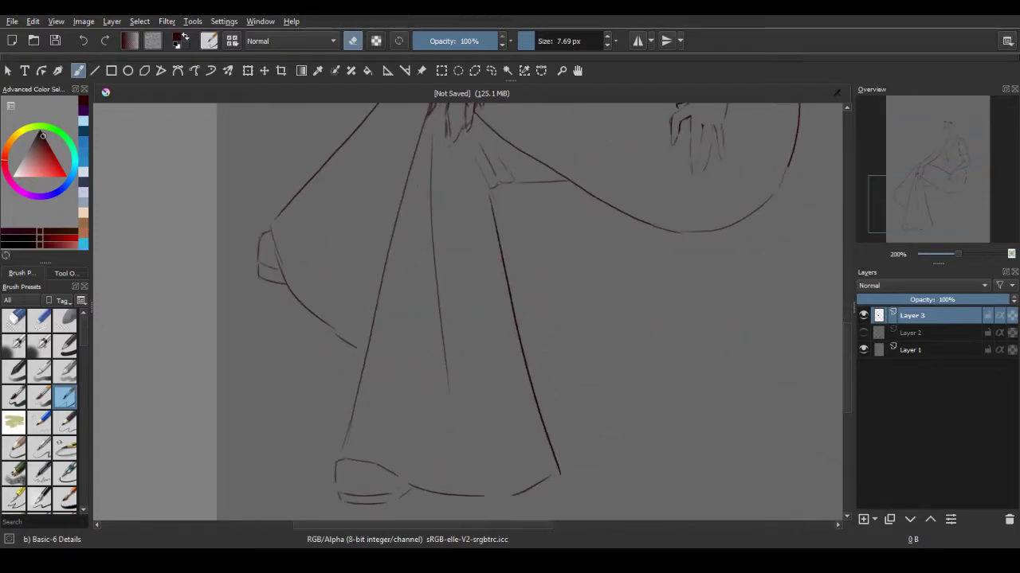
key(e)
key(e)
key(e)
click(892, 191)
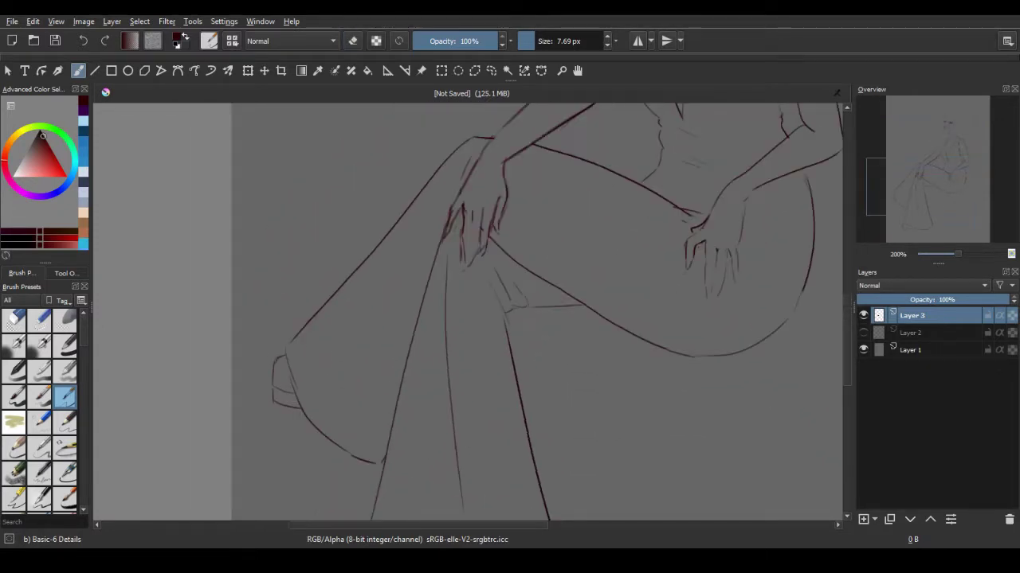
key(minus)
key(minus)
key(minus)
key(minus)
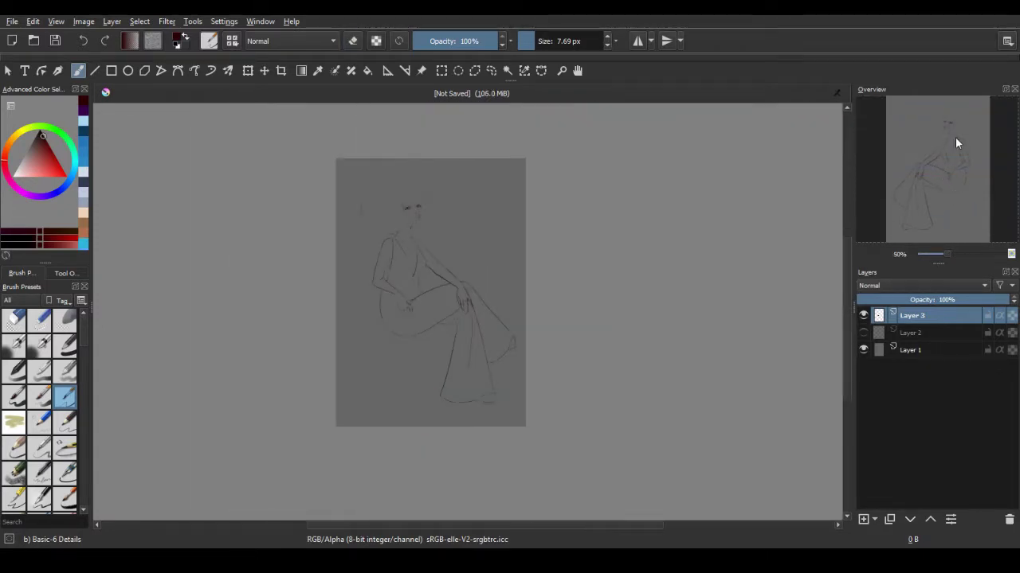
Set the view to 100% and insert empty Layer 4 for flat colours
click(957, 255)
scroll(952, 109, up, 2)
scroll(940, 177, down, 3)
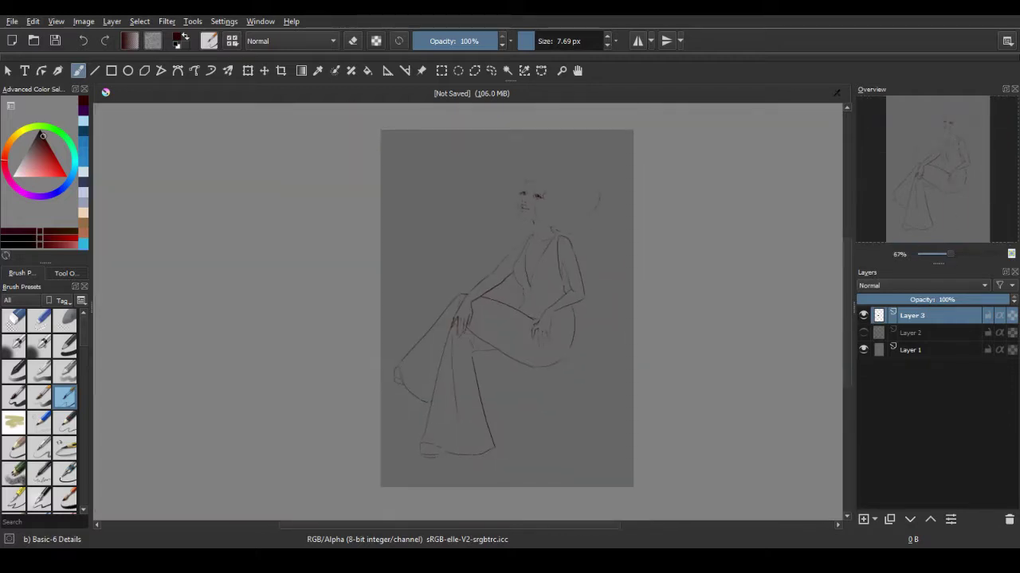
key(Insert)
drag(947, 255, 953, 255)
With a large Basic brush in dark blue, paint the hair mass over the head on Layer 4
click(62, 135)
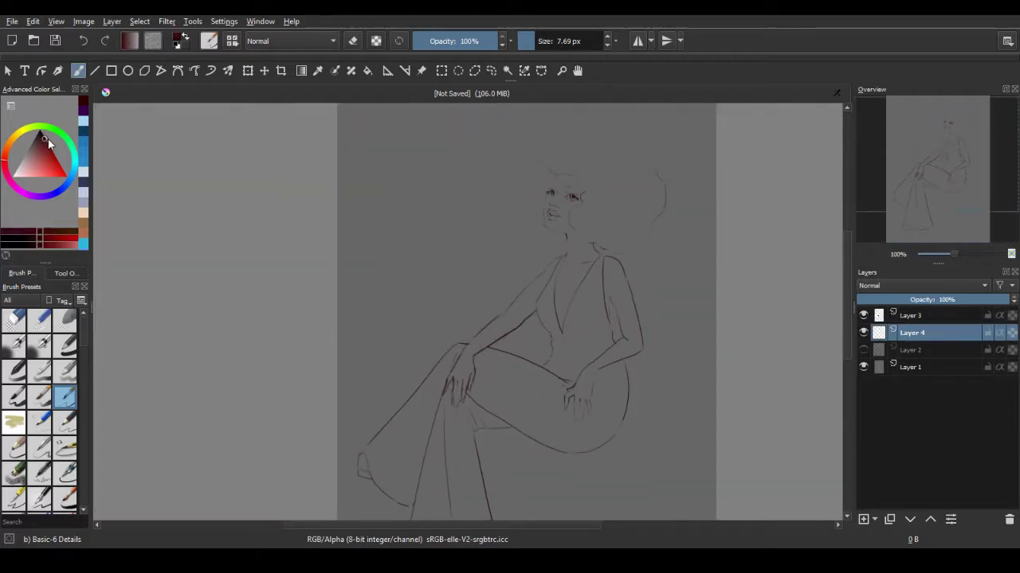
click(65, 344)
key(plus)
click(587, 178)
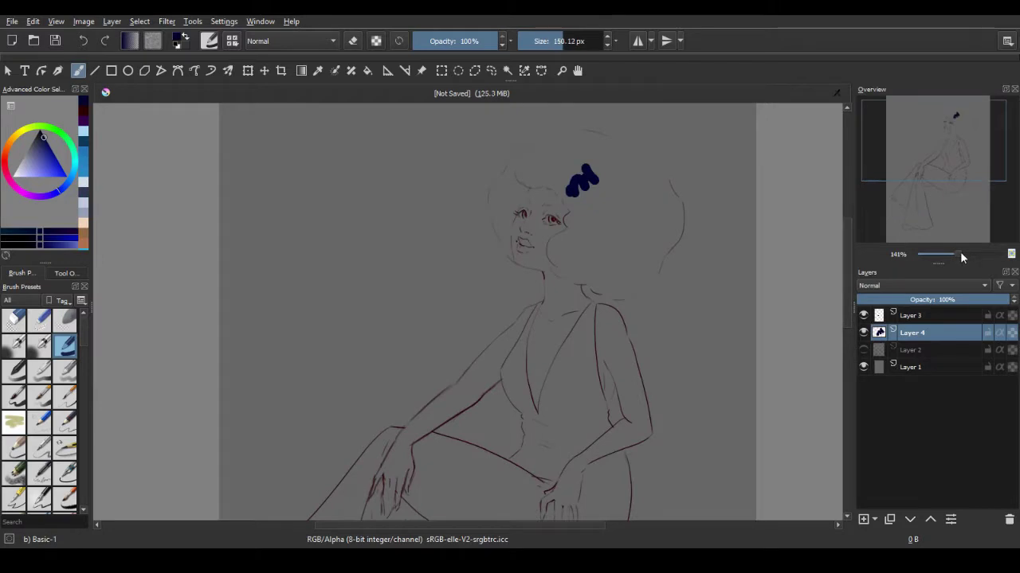
key(plus)
mouse_move(579, 247)
mouse_down()
mouse_move(587, 209)
mouse_move(518, 182)
mouse_move(633, 188)
mouse_up()
Extend the dark-blue hair down to the right shoulder and along the top-left edge
mouse_move(609, 271)
mouse_down()
mouse_move(632, 202)
mouse_move(689, 302)
mouse_move(617, 367)
mouse_move(596, 332)
mouse_move(582, 348)
mouse_up()
key(plus)
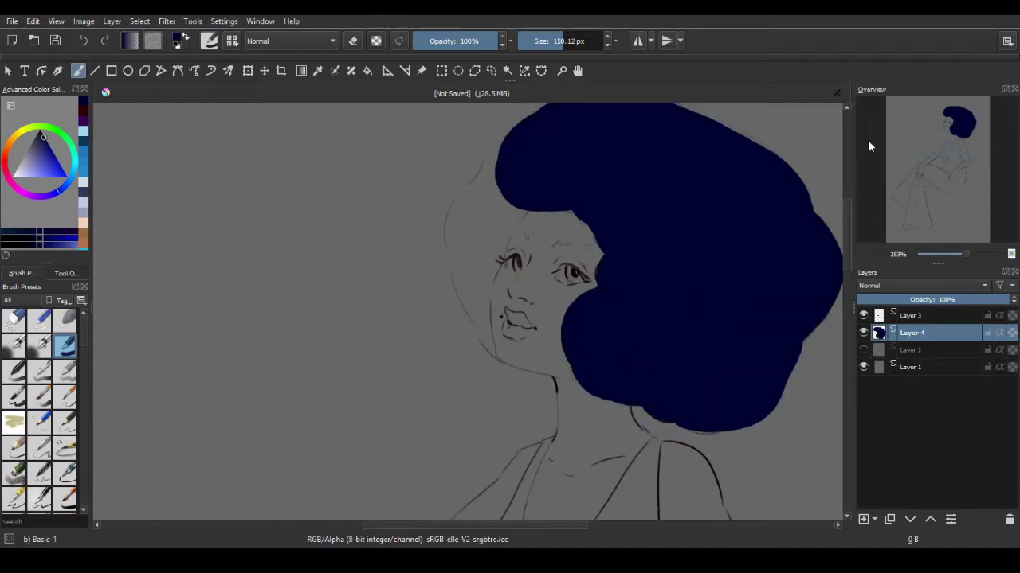
key(e)
key(e)
key(bracketleft)
key(bracketleft)
key(bracketleft)
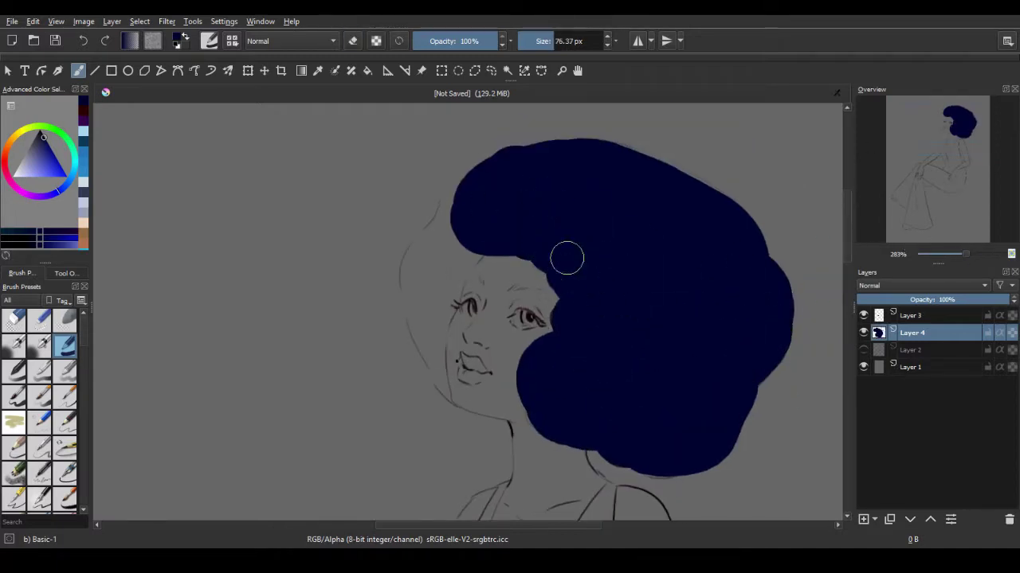
drag(460, 193, 414, 295)
Refine the hair down the left side of the face with a smaller brush, then add Layer 5
key(plus)
key(bracketleft)
key(bracketleft)
key(bracketleft)
mouse_move(439, 262)
mouse_down()
mouse_move(398, 337)
mouse_move(427, 397)
mouse_move(434, 323)
mouse_up()
key(bracketleft)
key(bracketleft)
key(bracketleft)
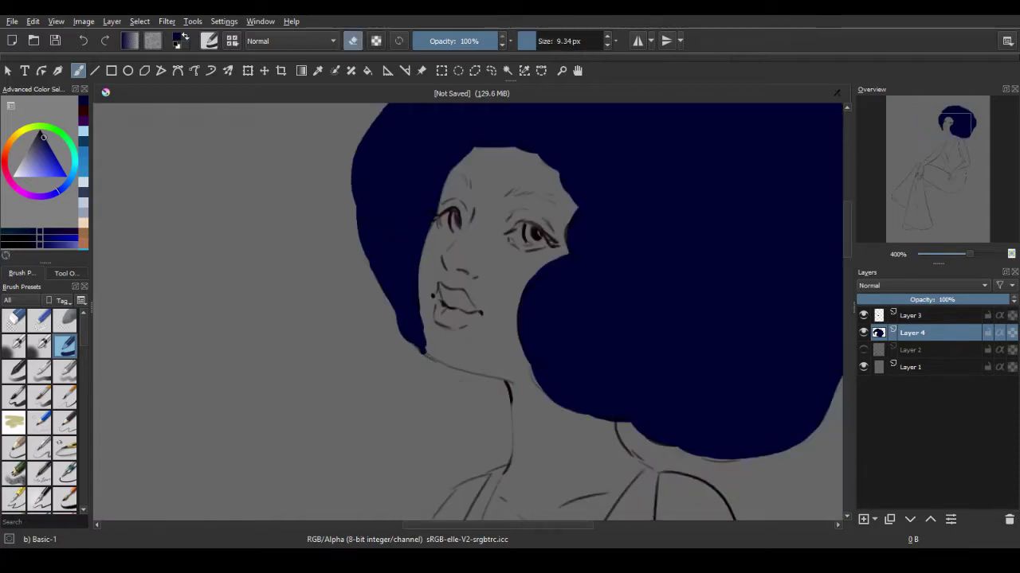
key(e)
key(minus)
key(minus)
Choose an orange-brown skin colour and move Layer 5 beneath the hair layer
scroll(592, 183, down, 3)
key(Insert)
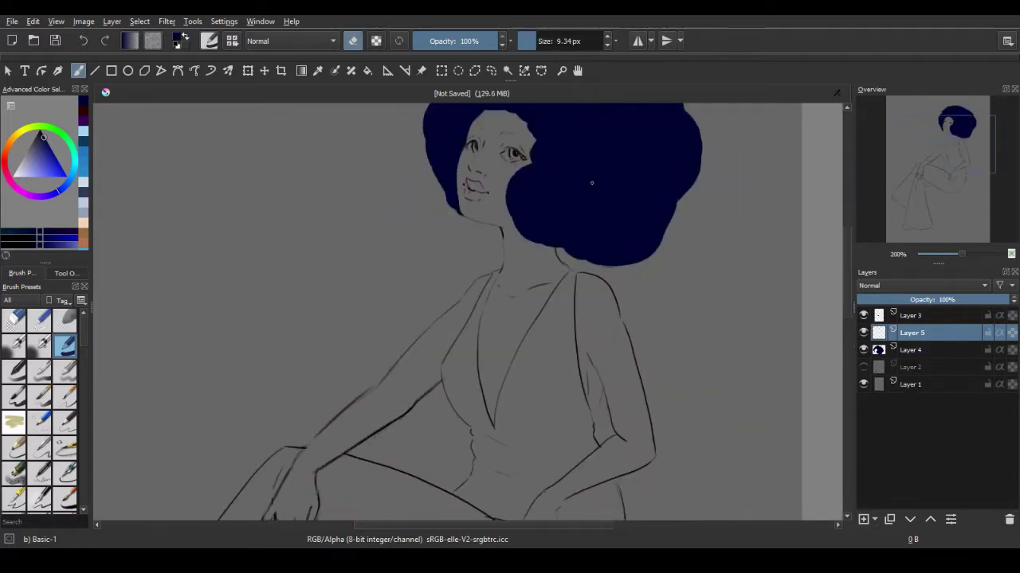
click(8, 151)
click(47, 144)
drag(912, 332, 912, 355)
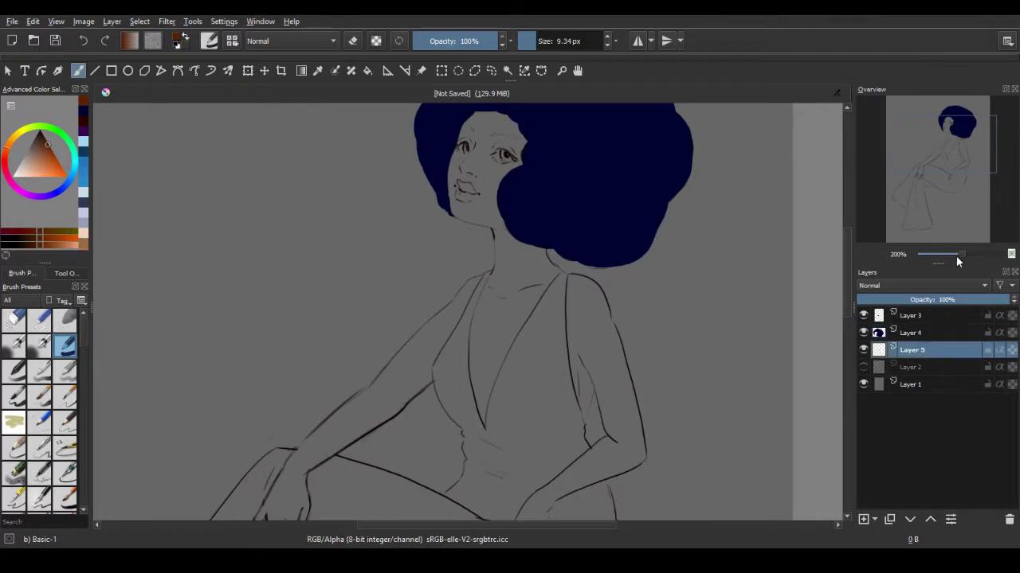
Paint skin over the forehead, face, neck and chest down to the neckline
drag(961, 255, 965, 254)
key(bracketright)
key(bracketright)
key(bracketright)
mouse_move(530, 191)
mouse_down()
mouse_move(500, 169)
mouse_move(454, 303)
mouse_move(560, 164)
mouse_up()
key(minus)
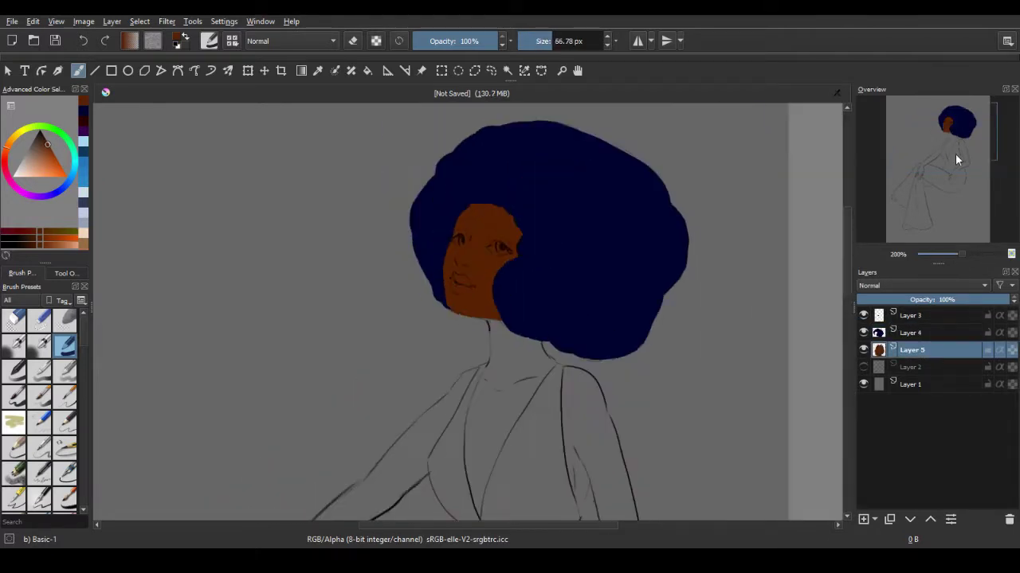
click(955, 153)
mouse_move(499, 223)
mouse_down()
mouse_move(531, 296)
mouse_move(555, 289)
mouse_move(476, 339)
mouse_move(470, 402)
mouse_up()
Paint skin over the right shoulder and down the right arm and forearm to the hand
key(plus)
click(947, 157)
drag(585, 294, 596, 330)
mouse_move(581, 398)
mouse_down()
mouse_move(587, 205)
mouse_move(627, 280)
mouse_move(641, 422)
mouse_up()
drag(628, 255, 661, 434)
drag(542, 395, 611, 326)
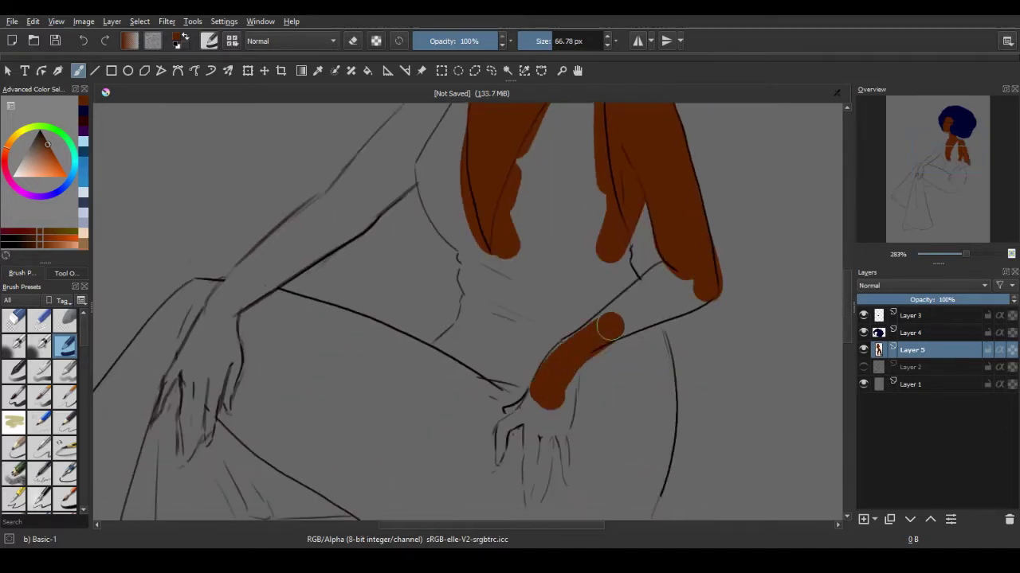
drag(558, 366, 700, 295)
Paint the right hand's fingers and back of the hand in skin colour with a smaller brush
key(bracketleft)
key(bracketleft)
key(bracketleft)
scroll(518, 313, down, 3)
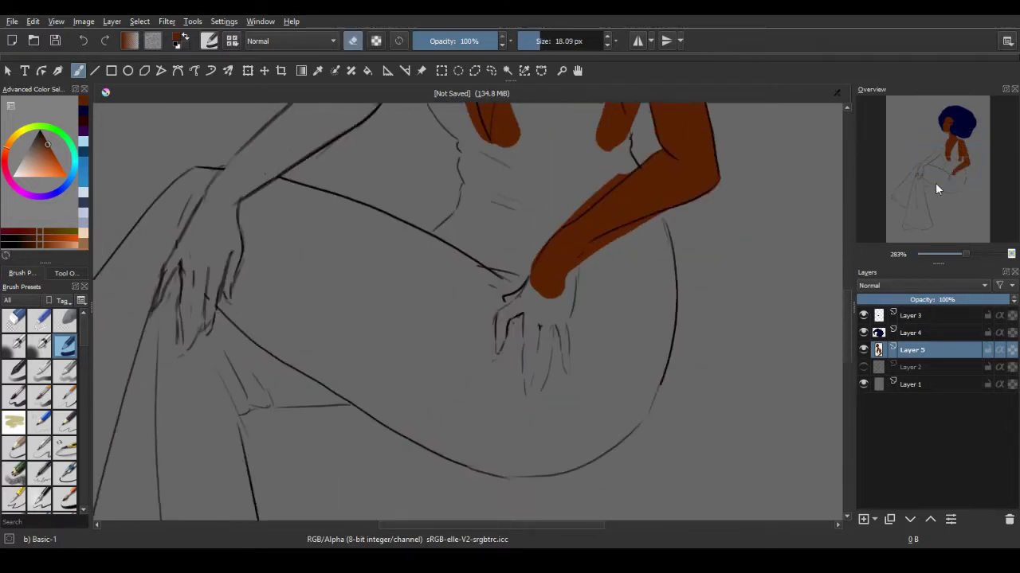
mouse_move(505, 318)
mouse_down()
mouse_move(518, 313)
mouse_move(498, 353)
mouse_move(527, 414)
mouse_up()
key(bracketright)
key(bracketright)
drag(533, 319, 533, 410)
mouse_move(562, 342)
mouse_down()
mouse_move(570, 285)
mouse_move(557, 382)
mouse_move(820, 430)
mouse_up()
drag(434, 310, 414, 414)
Paint the other hand and its forearm up to the elbow in skin colour
mouse_move(478, 275)
mouse_down()
mouse_move(482, 375)
mouse_move(434, 327)
mouse_up()
drag(478, 287, 426, 314)
drag(442, 255, 414, 290)
drag(514, 231, 423, 299)
mouse_move(442, 255)
mouse_down()
mouse_move(536, 220)
mouse_move(557, 191)
mouse_move(489, 357)
mouse_move(569, 318)
mouse_up()
key(bracketright)
key(bracketright)
mouse_move(446, 382)
mouse_down()
mouse_move(517, 326)
mouse_move(645, 187)
mouse_up()
Clean up skin edges with the eraser and pick a lighter blue for the jumpsuit
key(e)
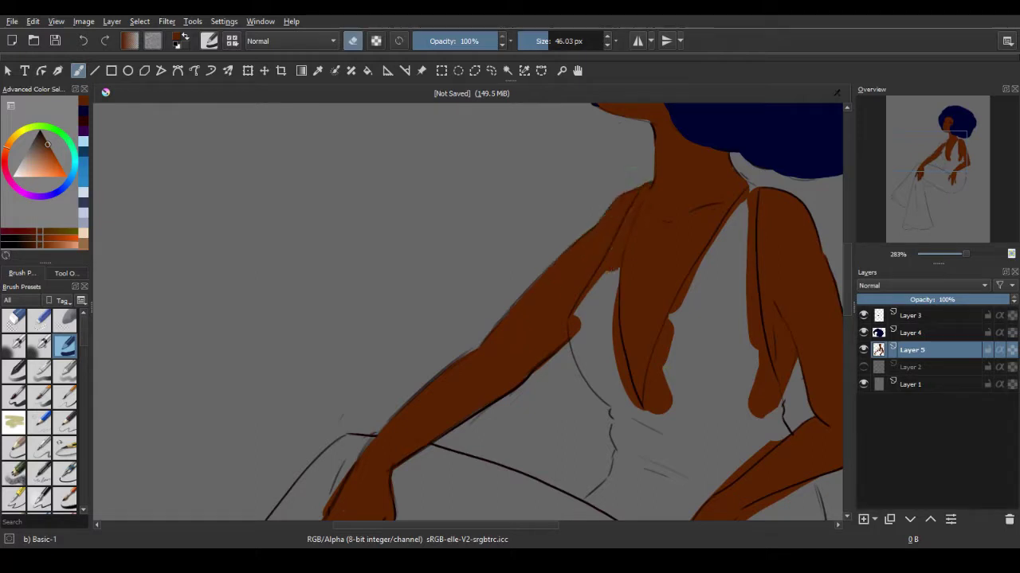
drag(935, 162, 927, 187)
scroll(926, 162, down, 2)
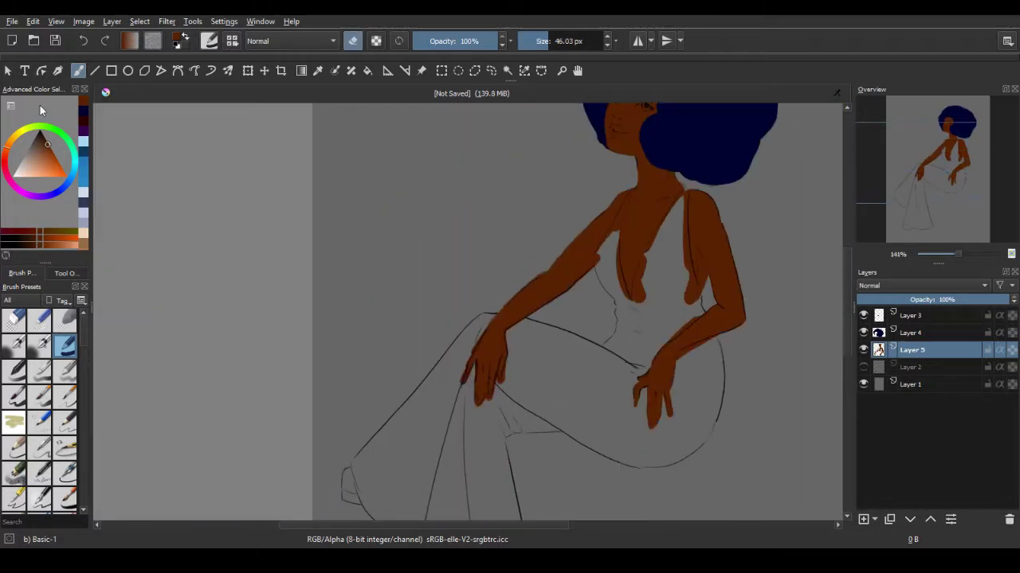
click(38, 157)
drag(38, 157, 63, 166)
Add Layer 6 and start filling the jumpsuit's chest with light blue
click(43, 163)
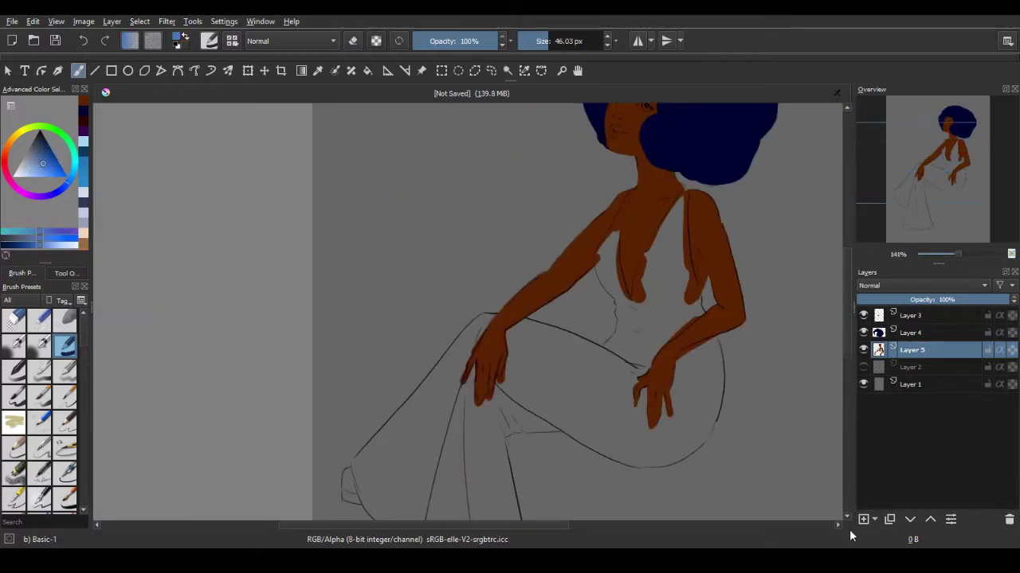
click(864, 519)
scroll(937, 167, up, 2)
drag(948, 172, 948, 163)
mouse_move(607, 283)
mouse_down()
mouse_move(567, 414)
mouse_move(681, 391)
mouse_move(609, 267)
mouse_up()
drag(661, 311, 661, 267)
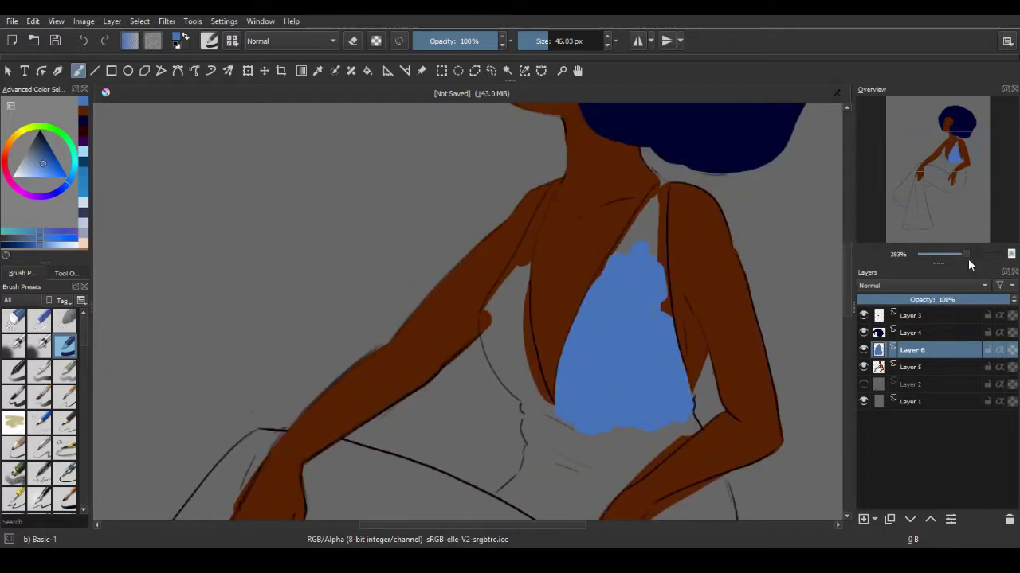
Extend the blue up to the neckline, across the right strap and up the left chest
drag(961, 254, 969, 254)
mouse_move(609, 265)
mouse_down()
mouse_move(637, 213)
mouse_move(653, 374)
mouse_up()
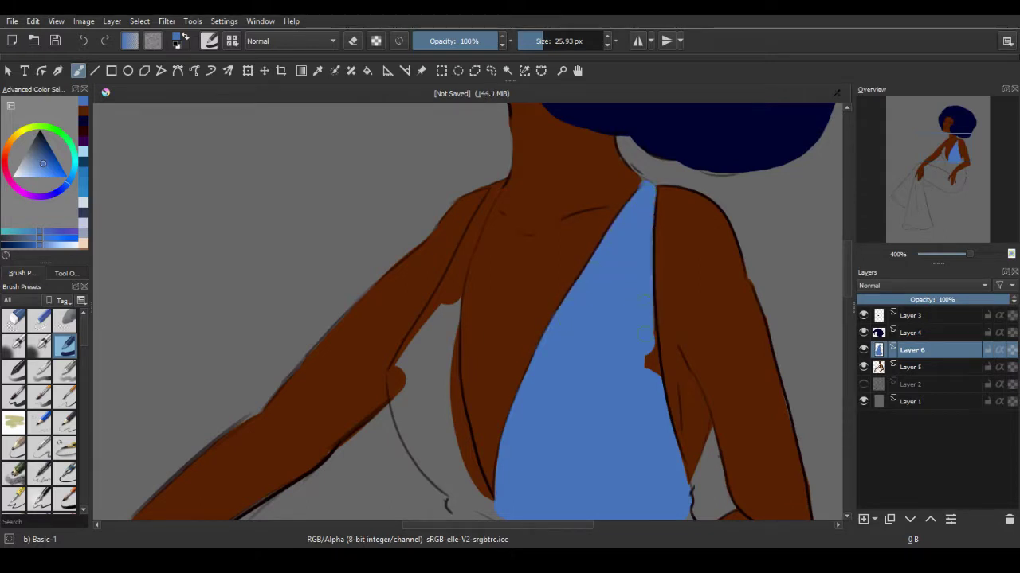
mouse_move(403, 370)
mouse_down()
mouse_move(395, 414)
mouse_move(489, 498)
mouse_up()
drag(450, 387, 480, 470)
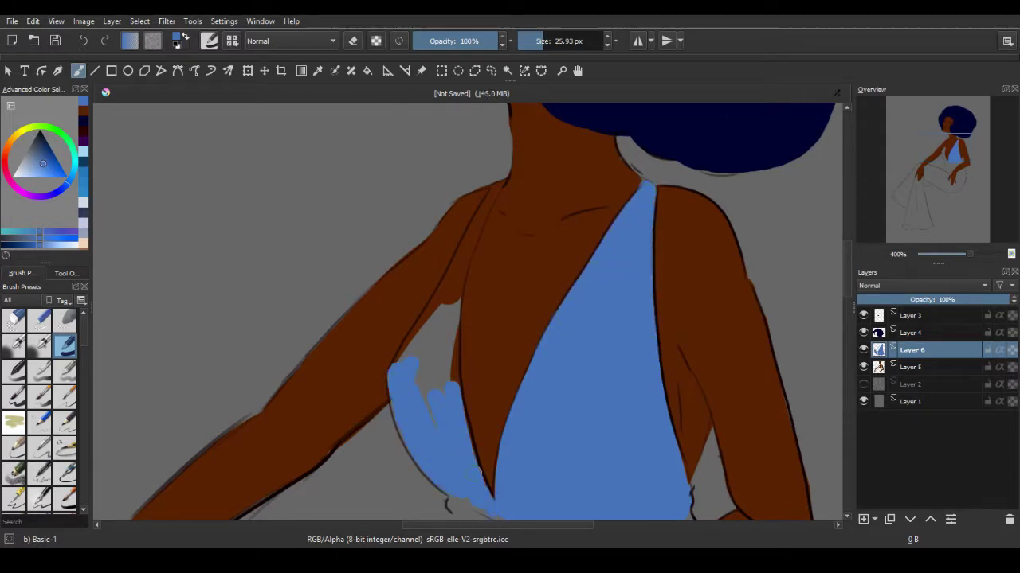
drag(407, 366, 437, 302)
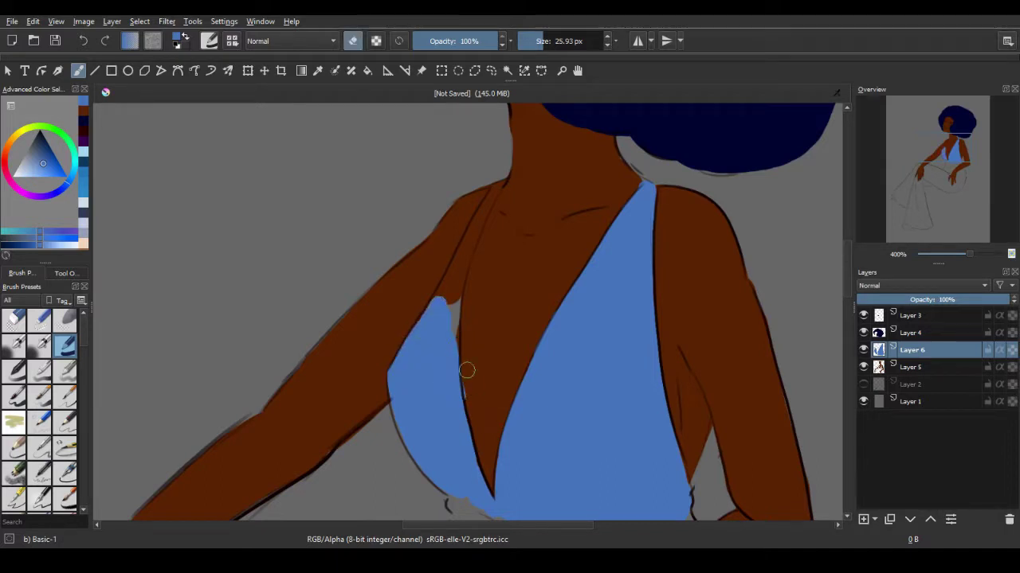
drag(467, 368, 448, 279)
mouse_move(475, 237)
mouse_down()
mouse_move(521, 359)
mouse_move(502, 399)
mouse_up()
Fill gaps along the left strap edge and paint a broad blue stroke across the waist
key(bracketright)
drag(530, 333, 504, 415)
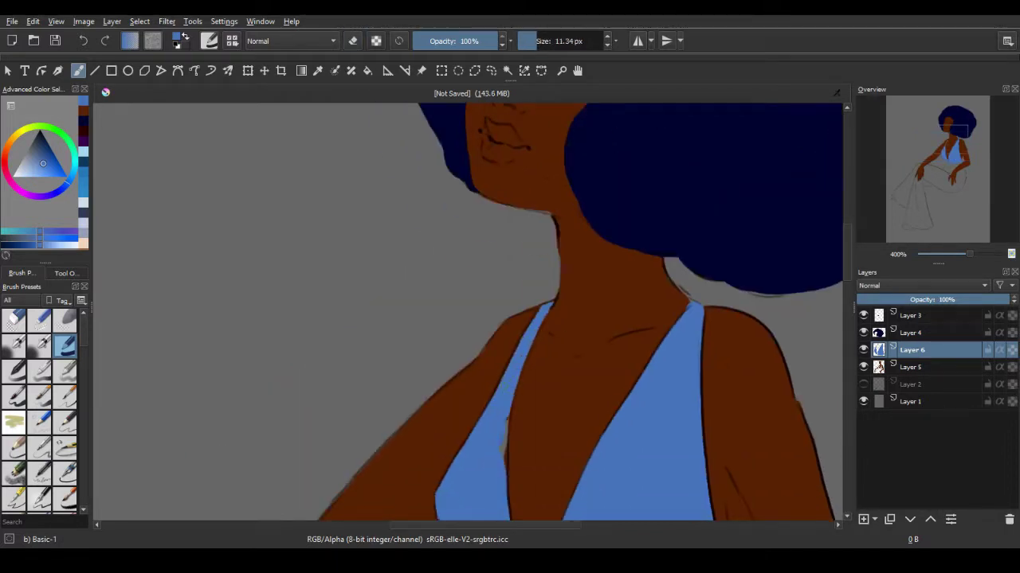
click(928, 201)
key(bracketright)
drag(461, 306, 509, 155)
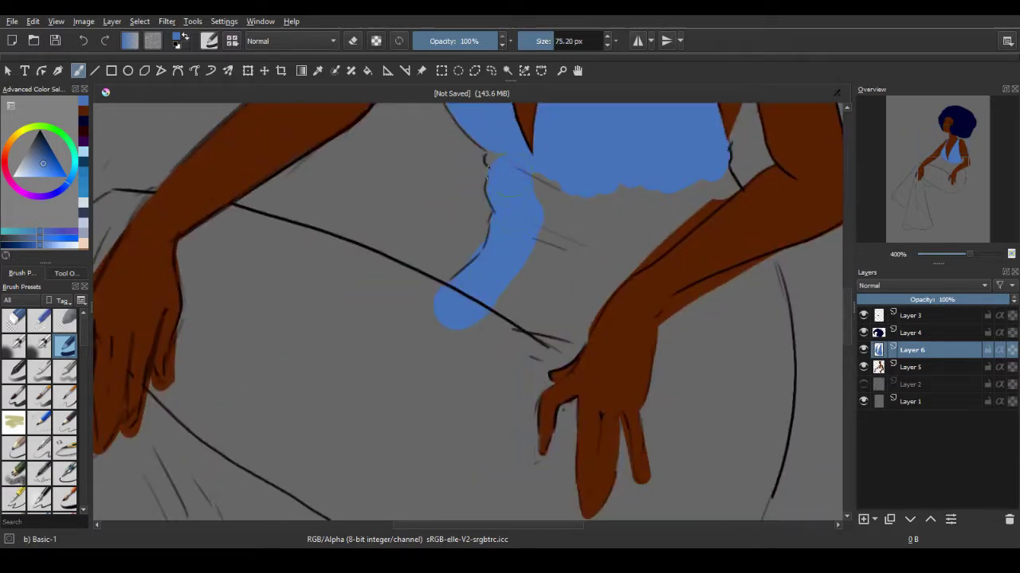
key(e)
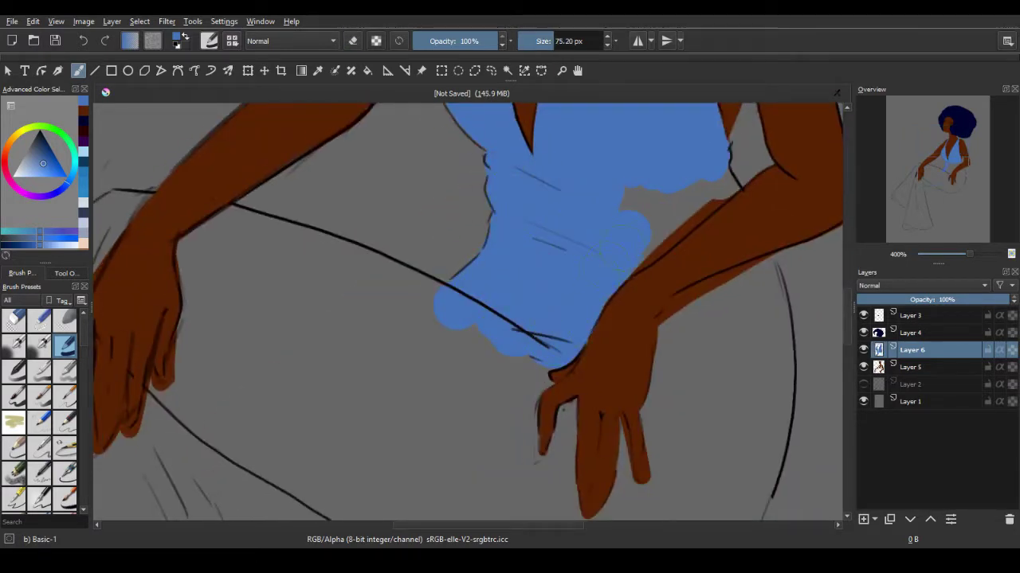
Paint blue along the arm edge, around the hand and between the fingers
drag(642, 233, 680, 196)
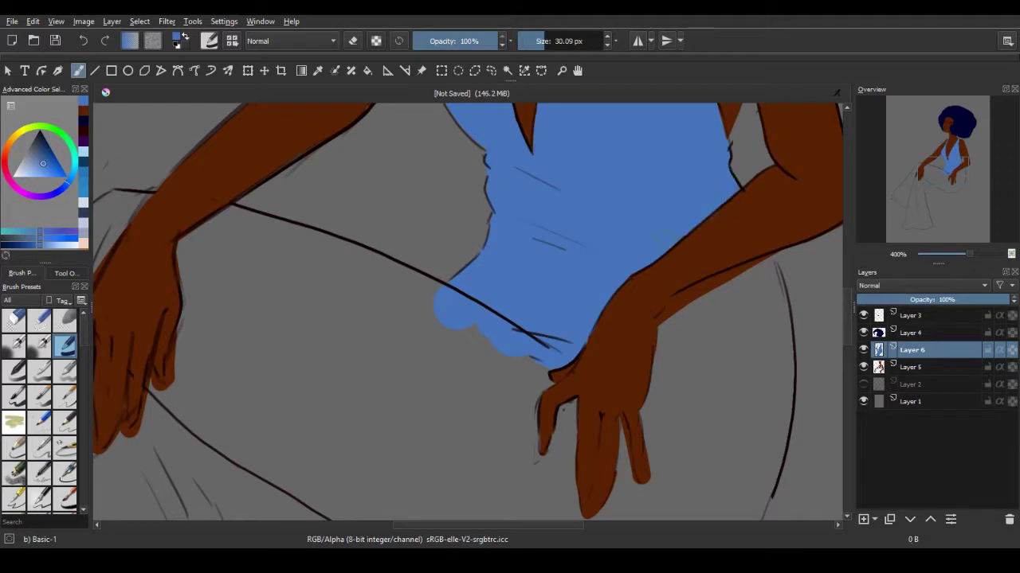
mouse_move(617, 235)
mouse_down()
mouse_move(647, 208)
mouse_move(701, 187)
mouse_up()
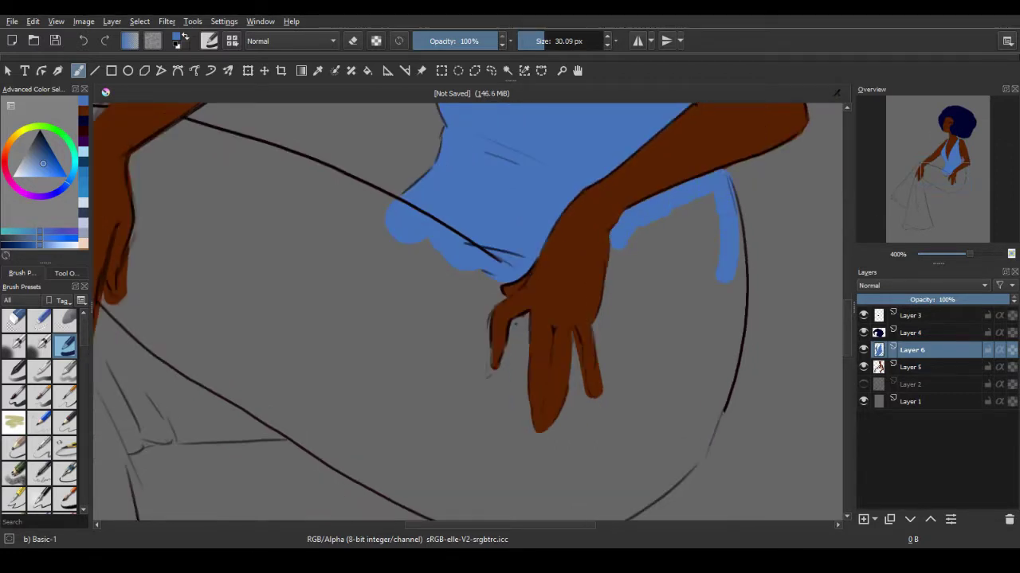
drag(621, 239, 599, 426)
key(bracketleft)
key(bracketleft)
key(bracketleft)
drag(574, 331, 582, 374)
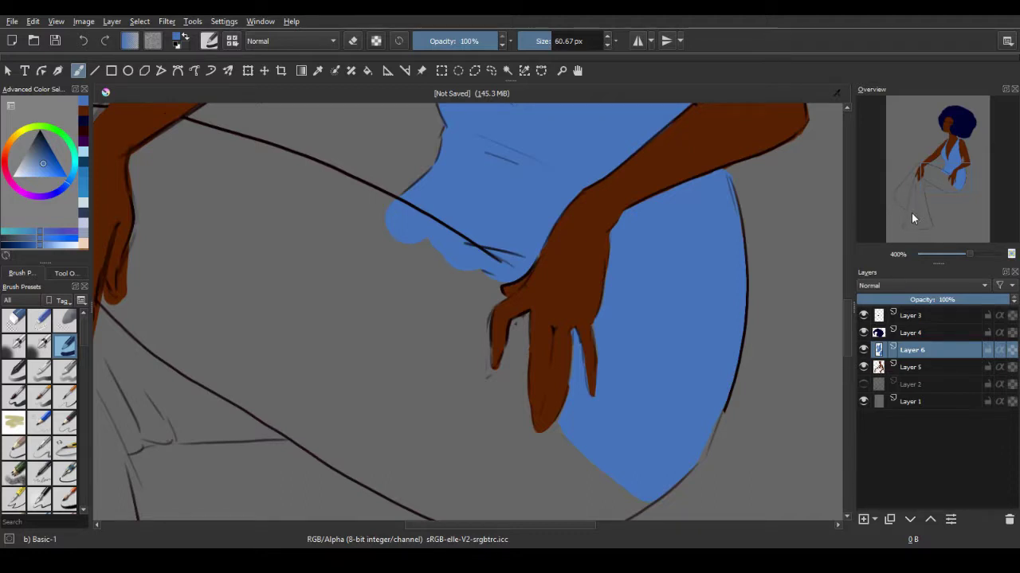
drag(398, 239, 454, 322)
Paint blue beside the fingers and along their edges down to the fingertip
key(e)
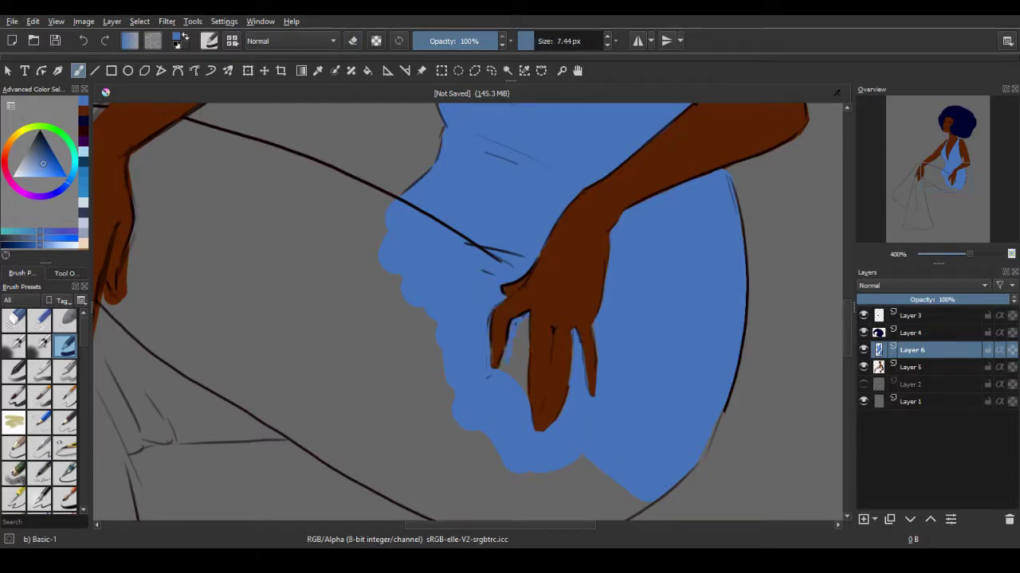
key(bracketright)
key(bracketright)
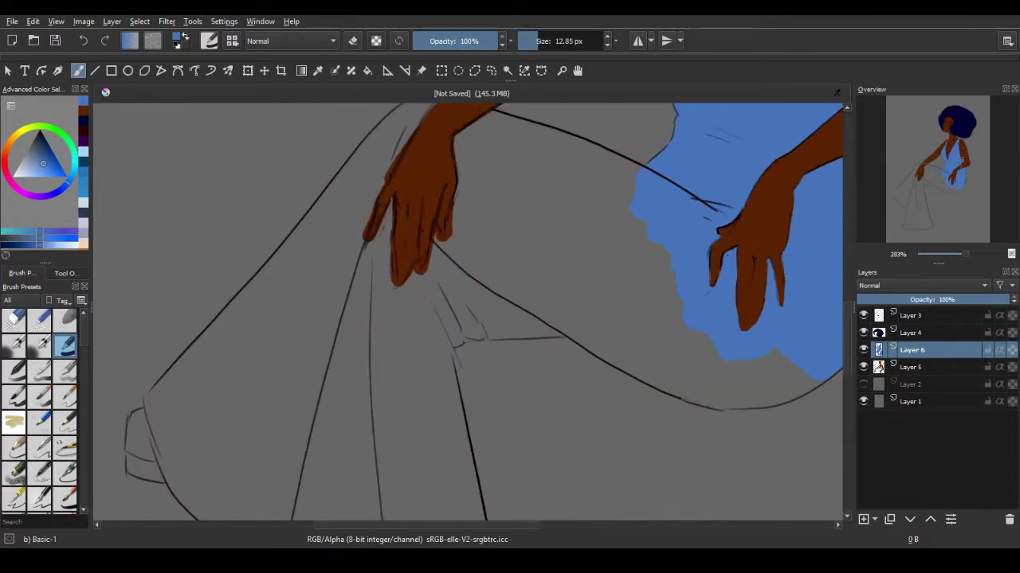
scroll(405, 359, up, 2)
mouse_move(440, 282)
mouse_down()
mouse_move(429, 362)
mouse_move(379, 433)
mouse_move(333, 456)
mouse_up()
key(bracketright)
key(bracketleft)
key(bracketleft)
mouse_move(317, 287)
mouse_down()
mouse_move(314, 412)
mouse_move(326, 462)
mouse_up()
mouse_move(307, 307)
mouse_down()
mouse_move(282, 363)
mouse_move(291, 271)
mouse_move(358, 152)
mouse_move(313, 261)
mouse_up()
Spread blue across the thigh, near the left hand and down the lower trouser leg
scroll(358, 152, down, 3)
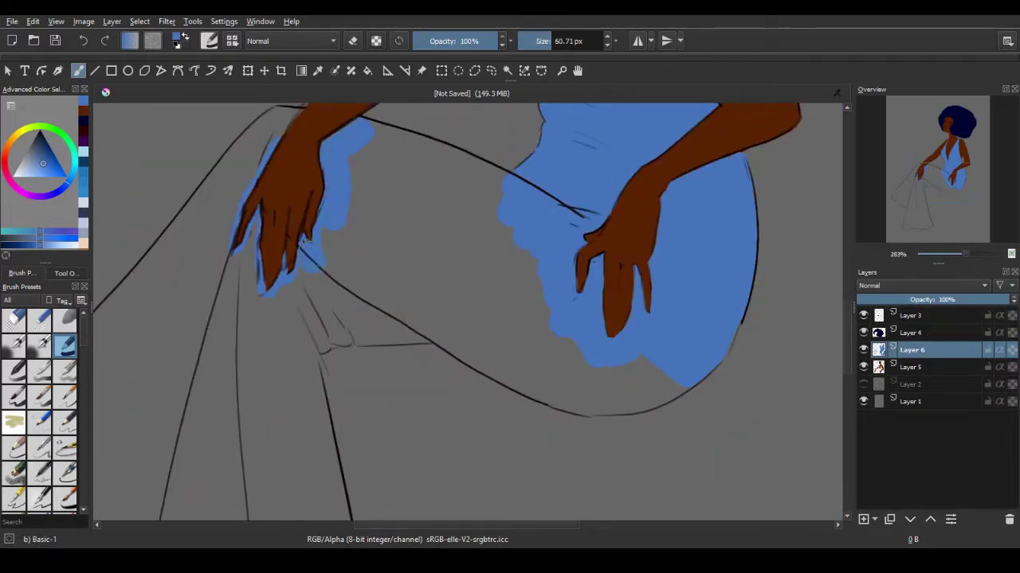
key(bracketright)
key(bracketright)
key(bracketright)
drag(371, 159, 518, 278)
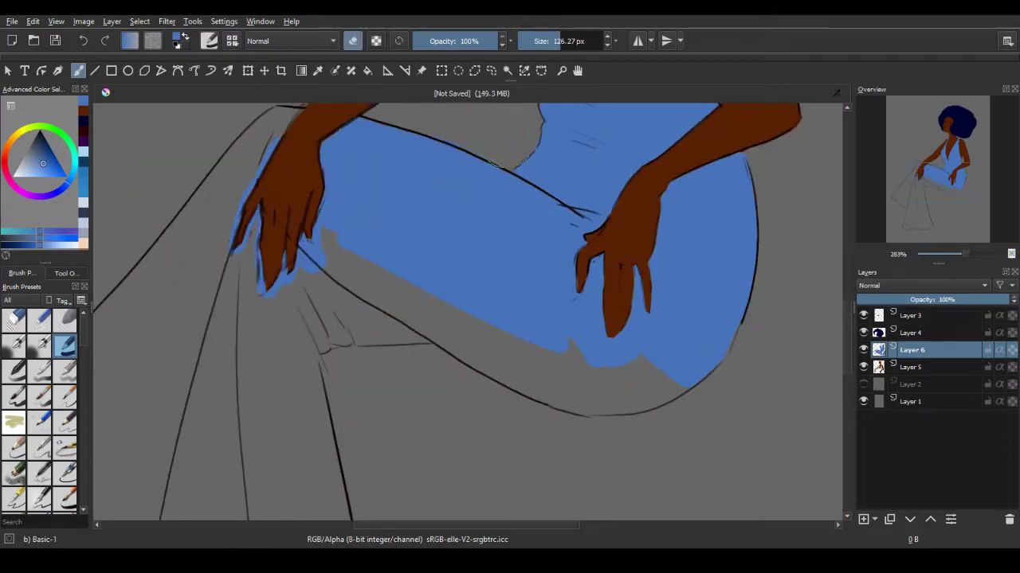
key(e)
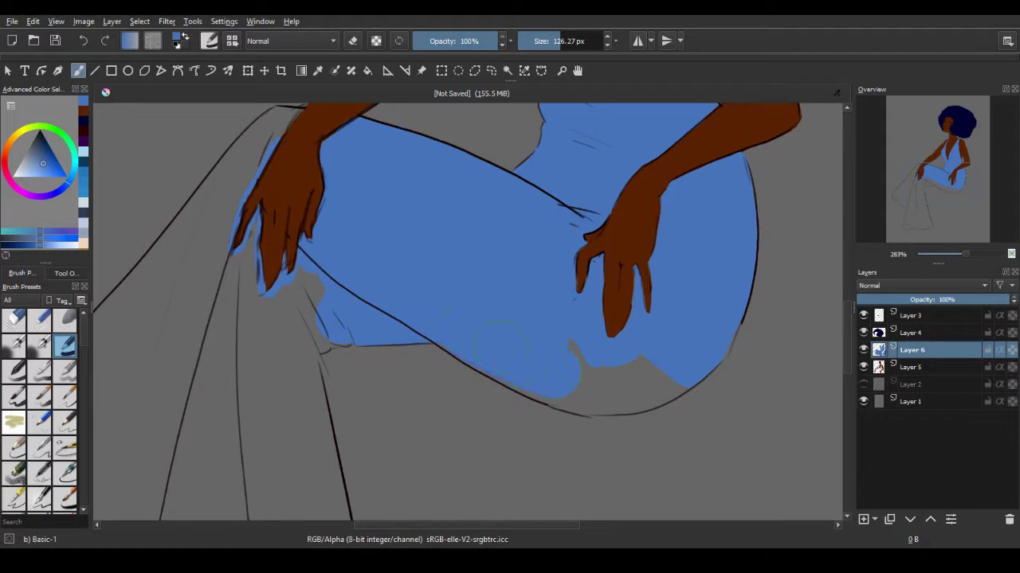
key(e)
drag(398, 319, 557, 383)
key(bracketleft)
key(bracketleft)
key(bracketleft)
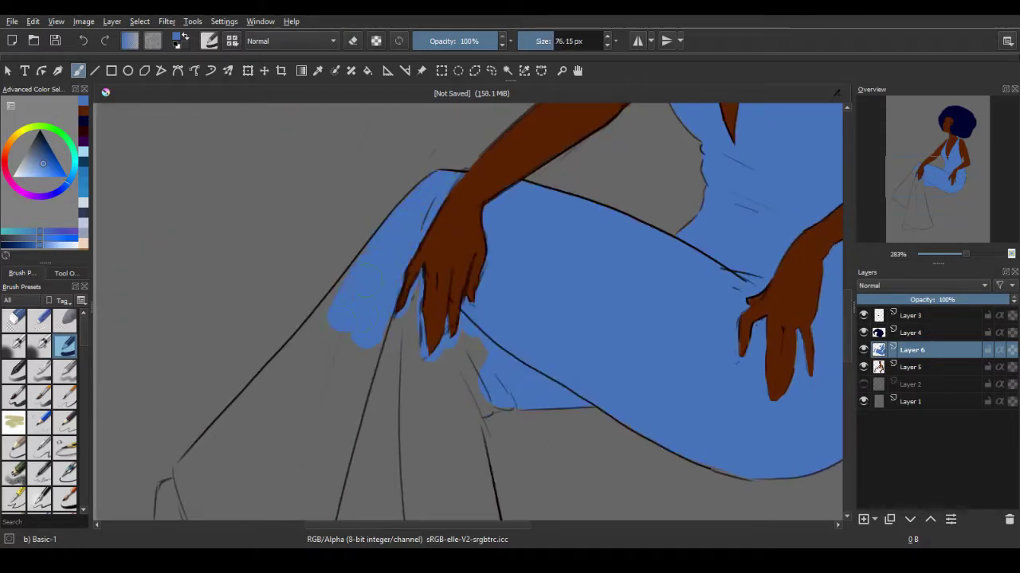
drag(398, 359, 494, 219)
drag(279, 338, 328, 294)
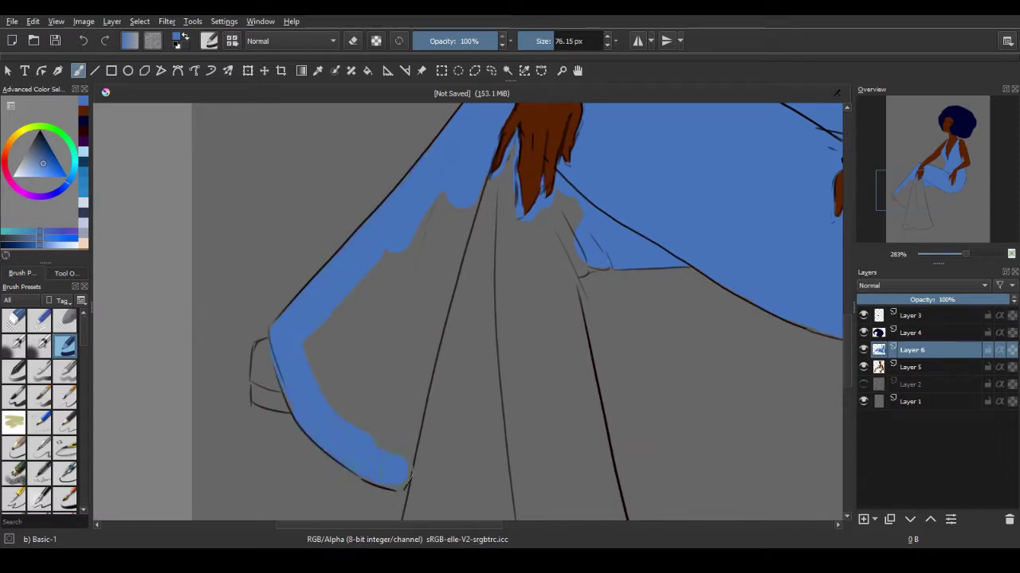
drag(409, 476, 358, 334)
Fill the lower trousers blue to the hem, then add a shoe layer with light blue
drag(888, 221, 890, 222)
key(bracketleft)
key(bracketleft)
key(bracketleft)
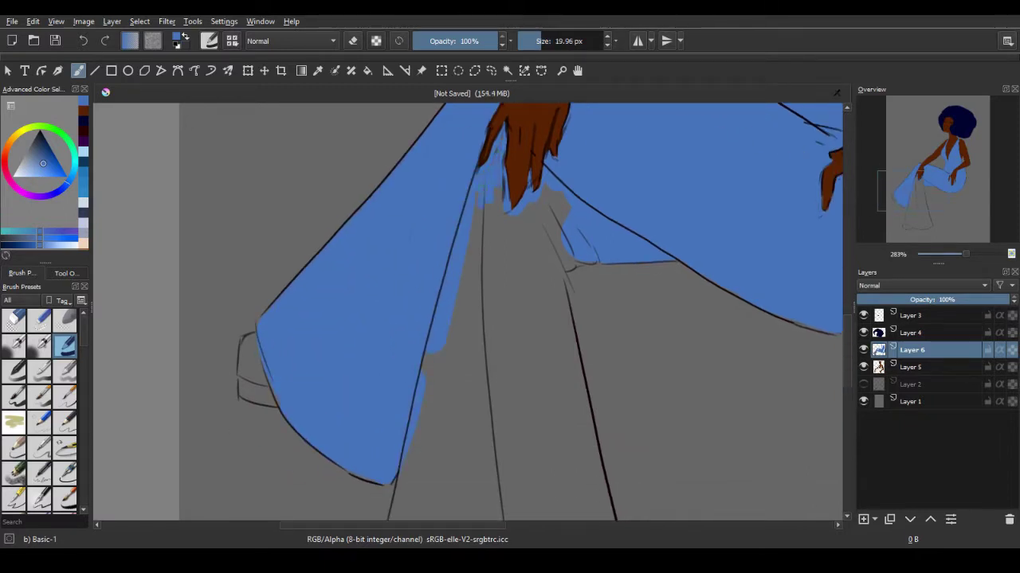
drag(962, 183, 963, 203)
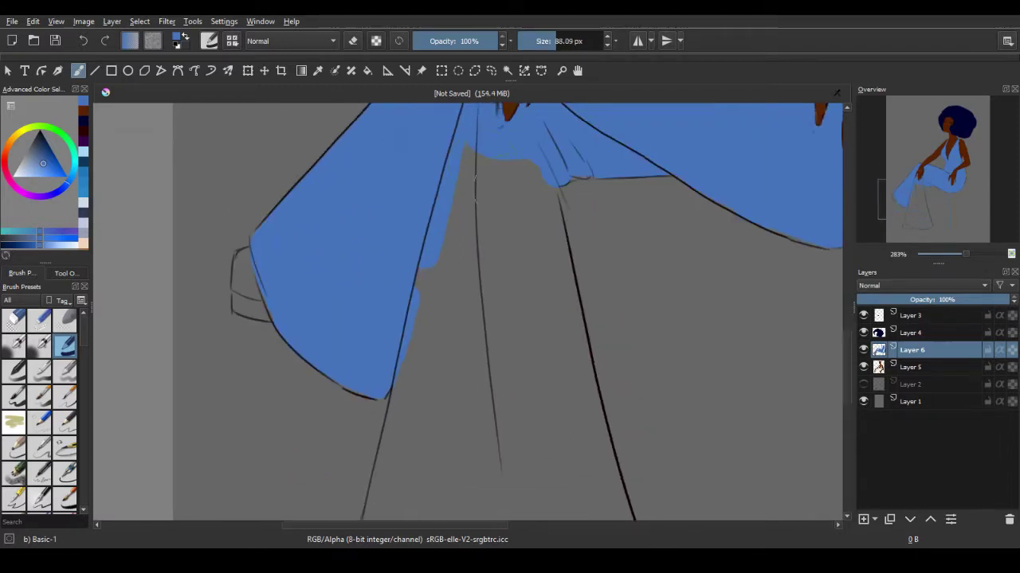
key(bracketright)
key(bracketright)
key(bracketright)
drag(318, 239, 478, 383)
drag(399, 374, 375, 147)
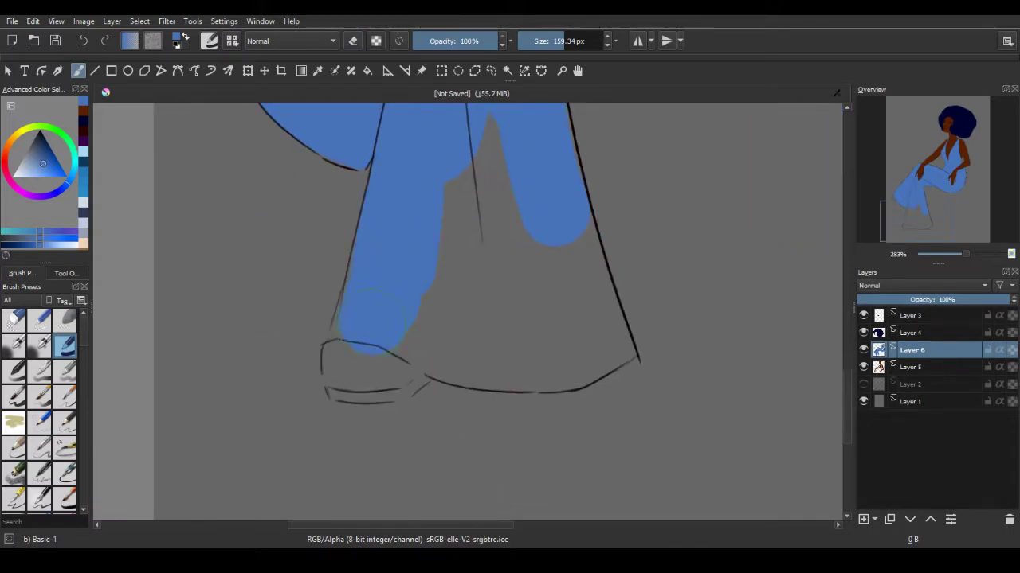
key(bracketleft)
key(bracketleft)
key(bracketleft)
drag(593, 338, 618, 358)
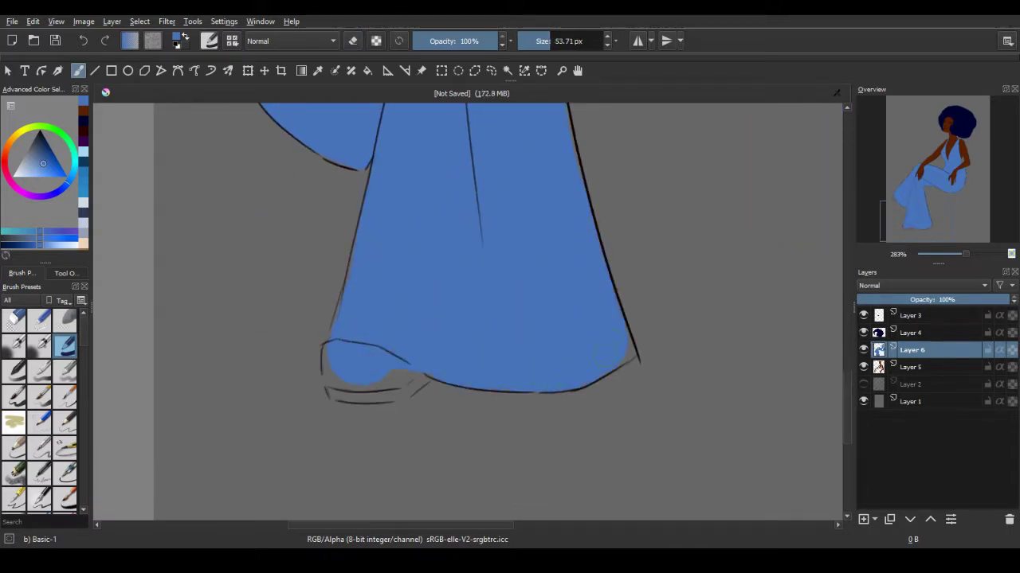
drag(940, 199, 892, 211)
key(Insert)
click(39, 236)
Paint the shoe light blue at the trouser hem, then return to the trousers layer's blue
mouse_move(354, 478)
mouse_down()
mouse_move(374, 450)
mouse_move(430, 462)
mouse_move(430, 487)
mouse_up()
key(bracketleft)
key(bracketleft)
key(bracketleft)
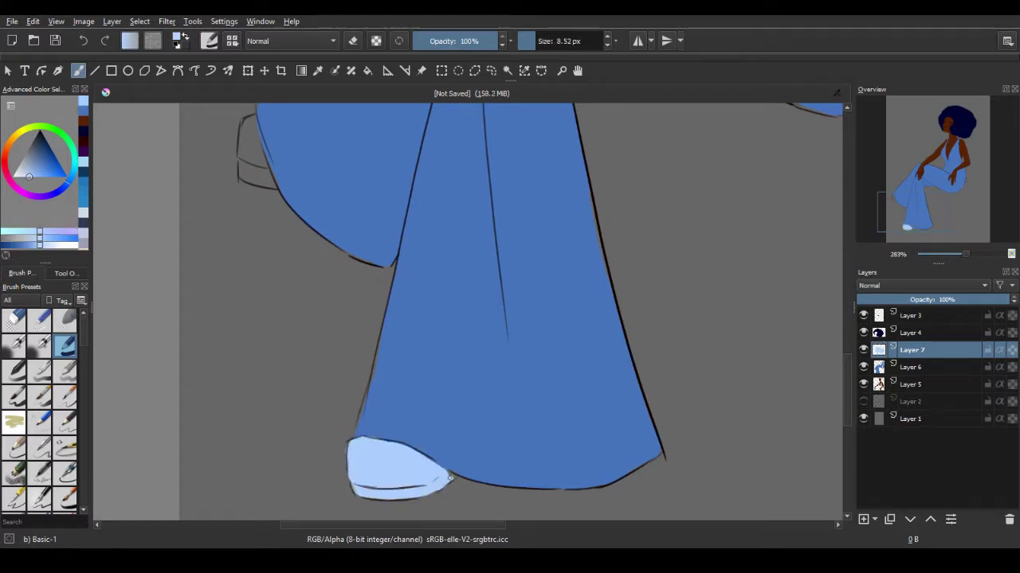
drag(908, 211, 896, 192)
key(bracketright)
key(bracketright)
mouse_move(366, 384)
mouse_down()
mouse_move(366, 345)
mouse_move(398, 397)
mouse_up()
key(bracketleft)
key(bracketleft)
key(Page_Down)
ctrl+click(443, 404)
Put skin Layer 5 into Clipping Group 8 with a Mask Layer
drag(876, 191, 951, 127)
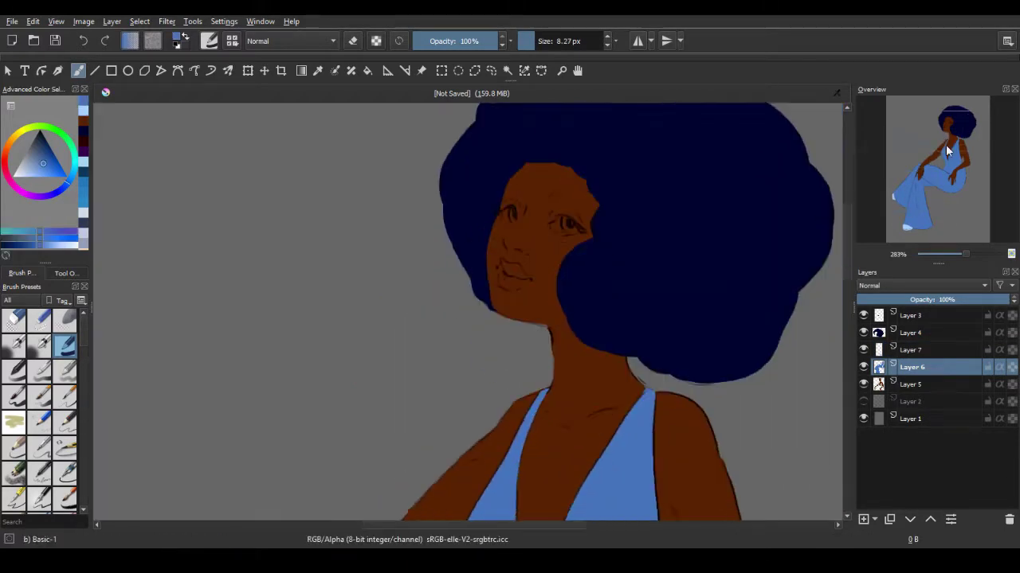
scroll(951, 128, down, 2)
click(913, 389)
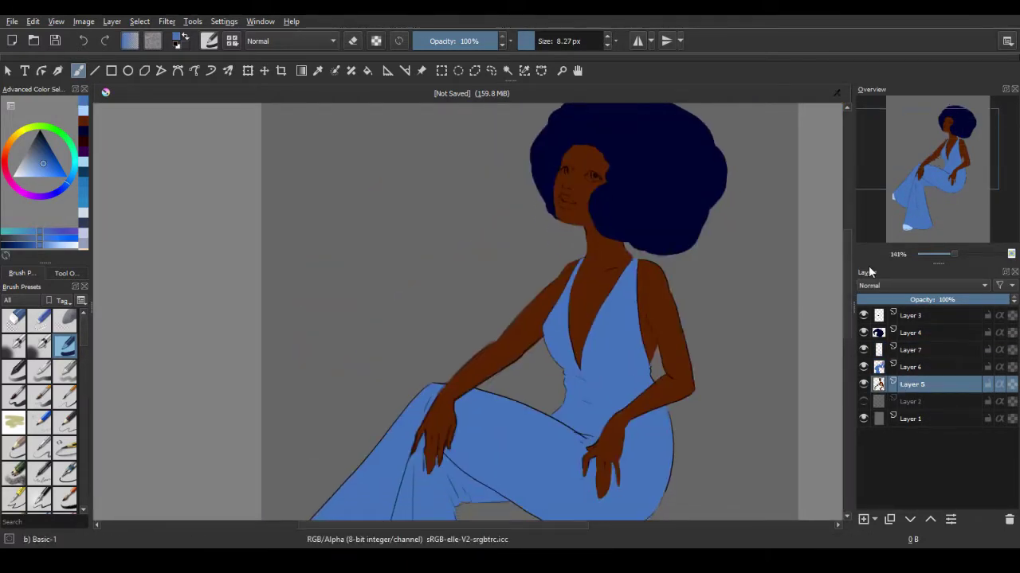
key(ctrl+shift+g)
drag(953, 255, 965, 254)
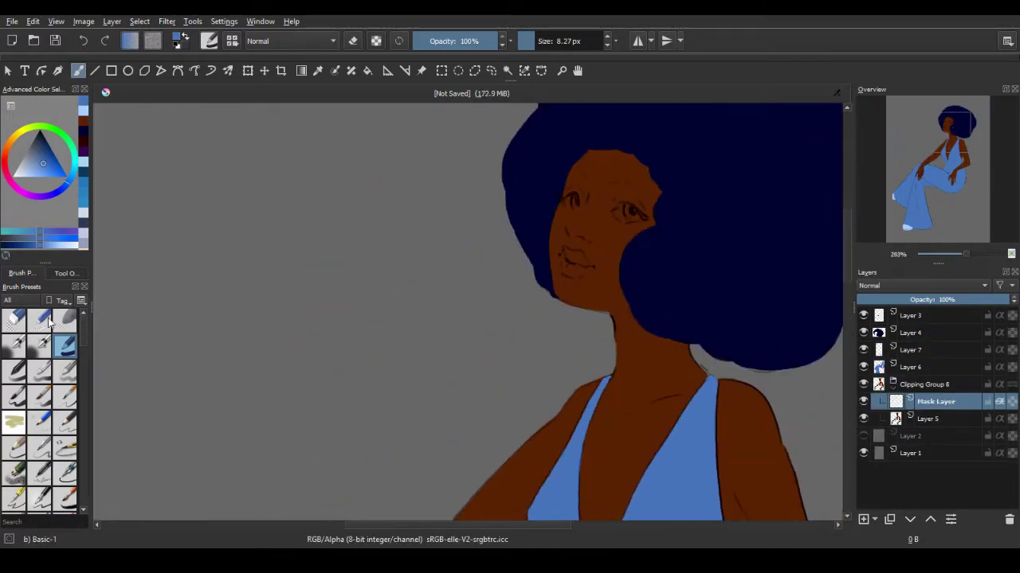
With the Airbrush Soft preset, paint a soft dark shadow under the chin and neck
scroll(80, 340, up, 1)
click(13, 345)
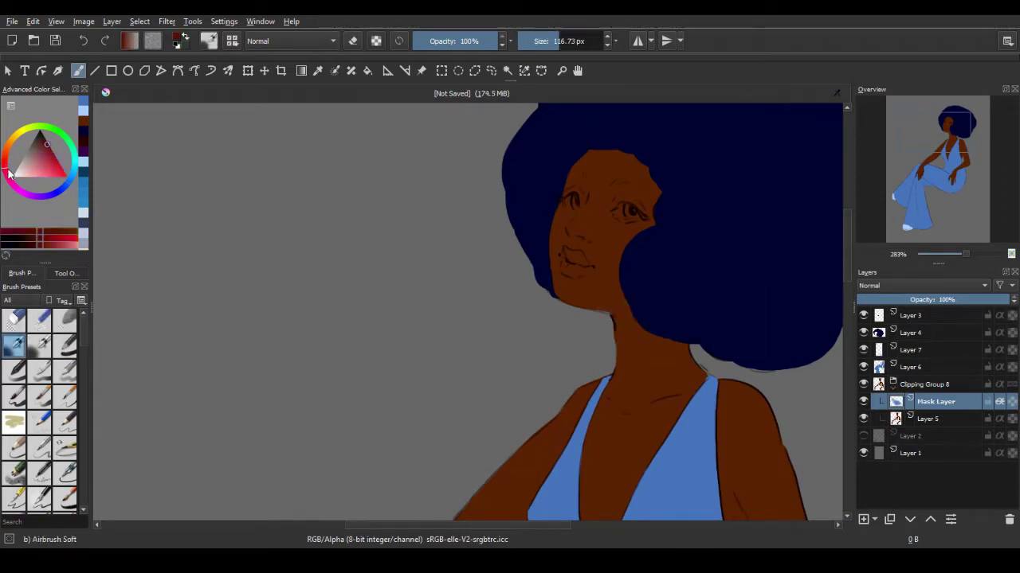
drag(593, 304, 639, 330)
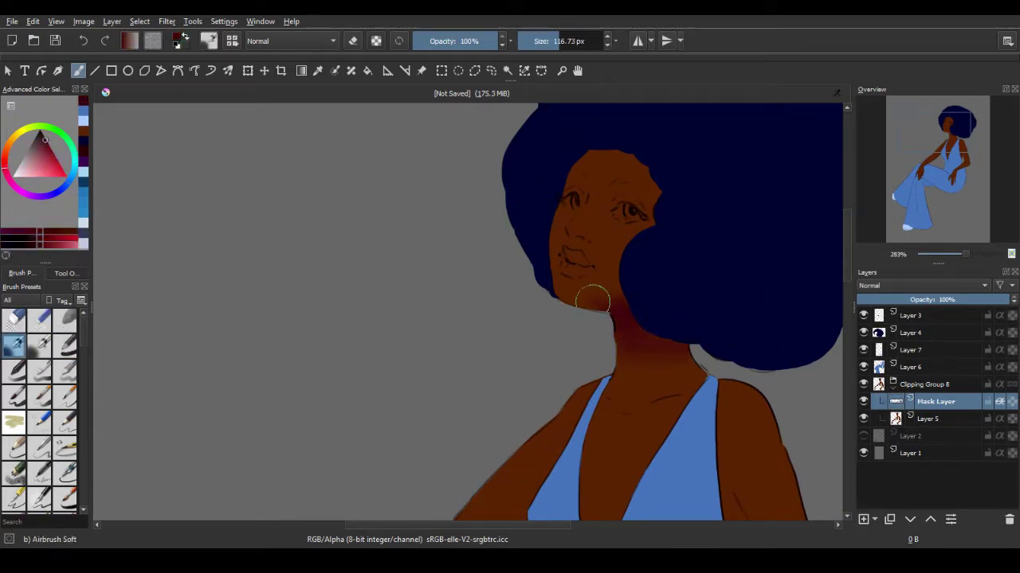
scroll(639, 150, down, 3)
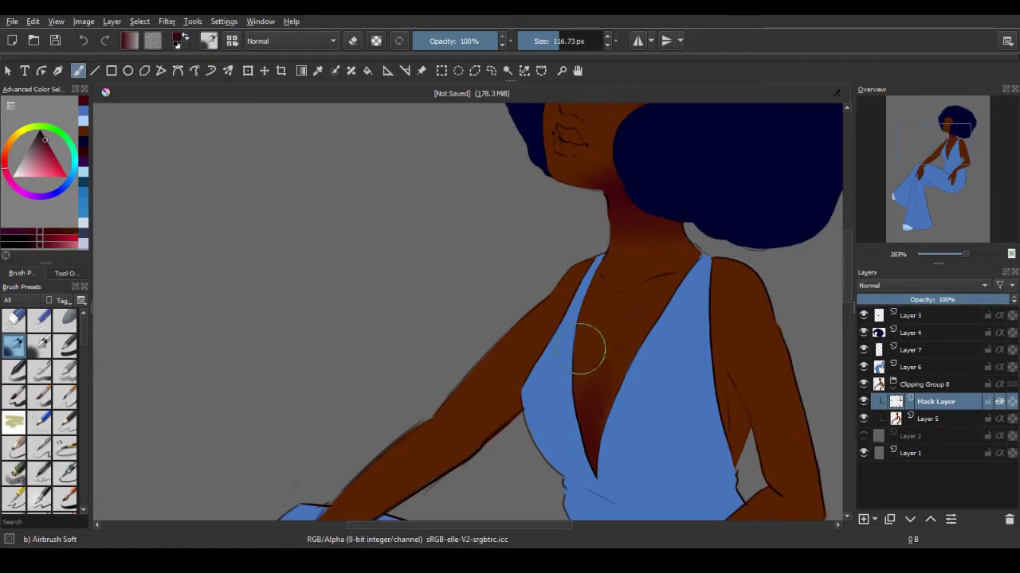
drag(587, 345, 619, 333)
scroll(796, 228, down, 3)
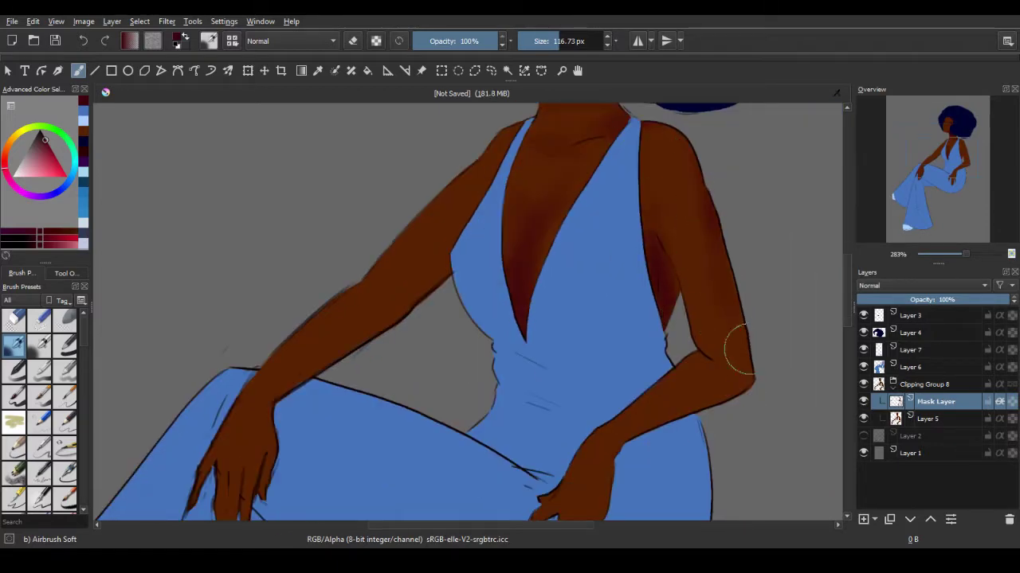
click(950, 177)
scroll(728, 216, down, 1)
Softly shade the neckline, chest, arm and the hand and fingers resting on the thigh
drag(728, 216, 741, 191)
scroll(324, 345, up, 3)
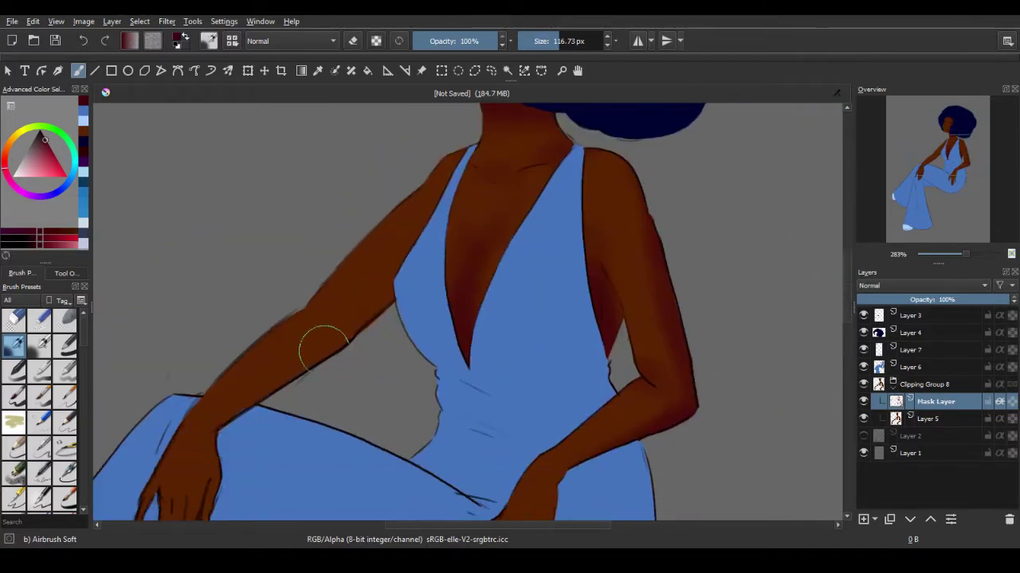
drag(323, 346, 406, 239)
scroll(637, 279, down, 2)
drag(533, 279, 532, 418)
key(bracketleft)
key(bracketleft)
key(bracketleft)
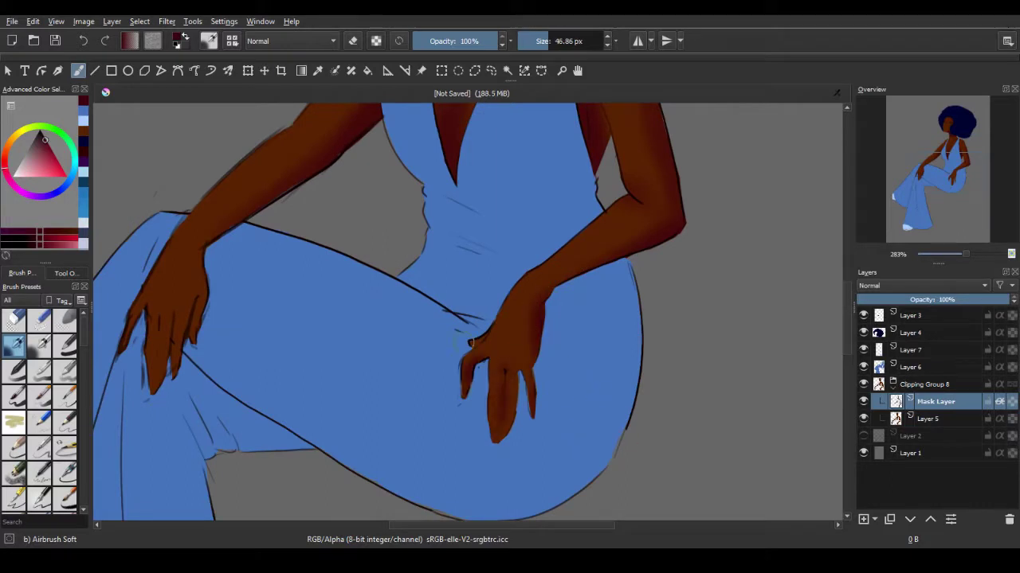
drag(478, 359, 468, 394)
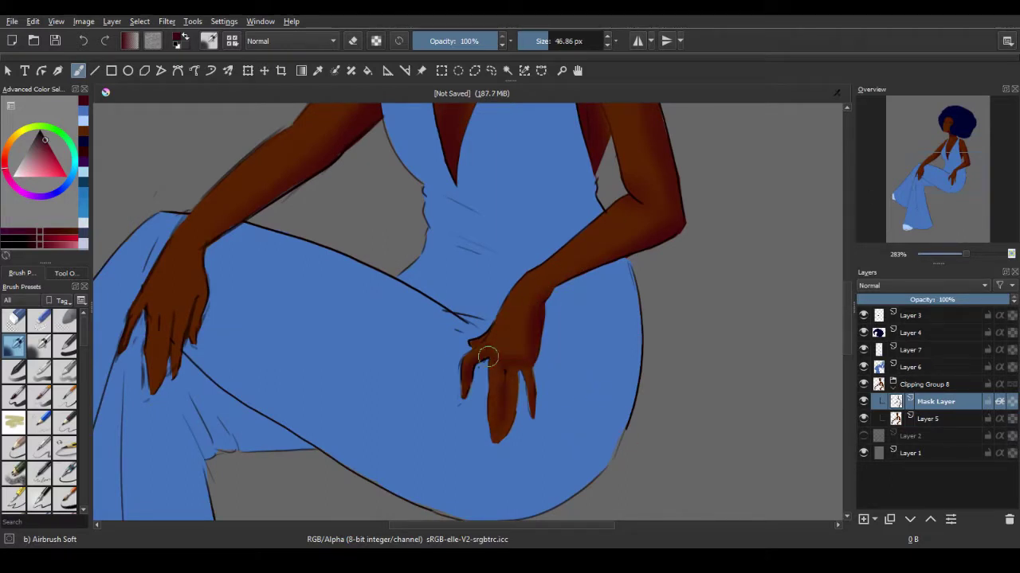
drag(501, 447, 505, 372)
With a smaller brush, shade the fingers of the hand on the knee
key(bracketleft)
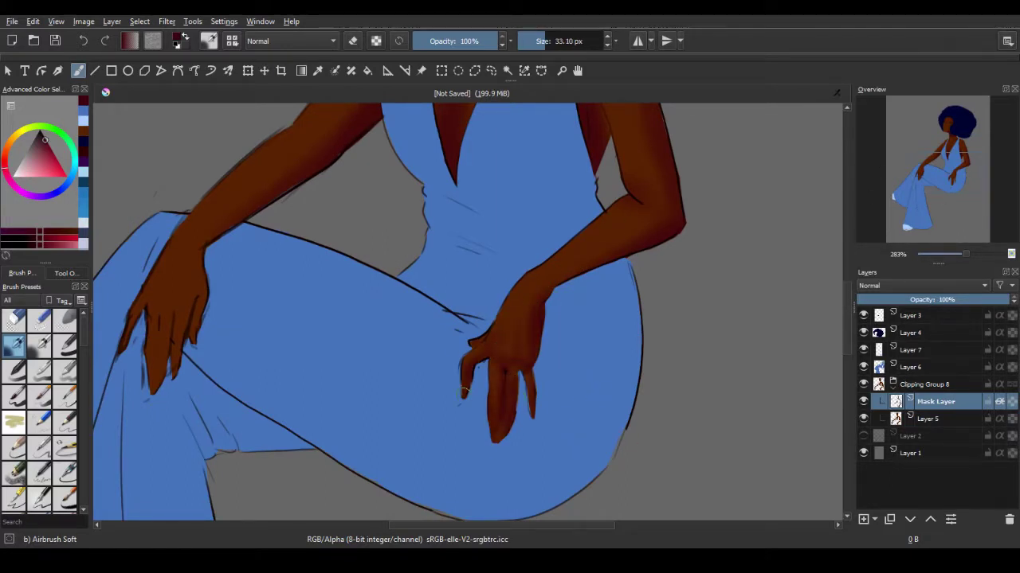
drag(554, 290, 673, 251)
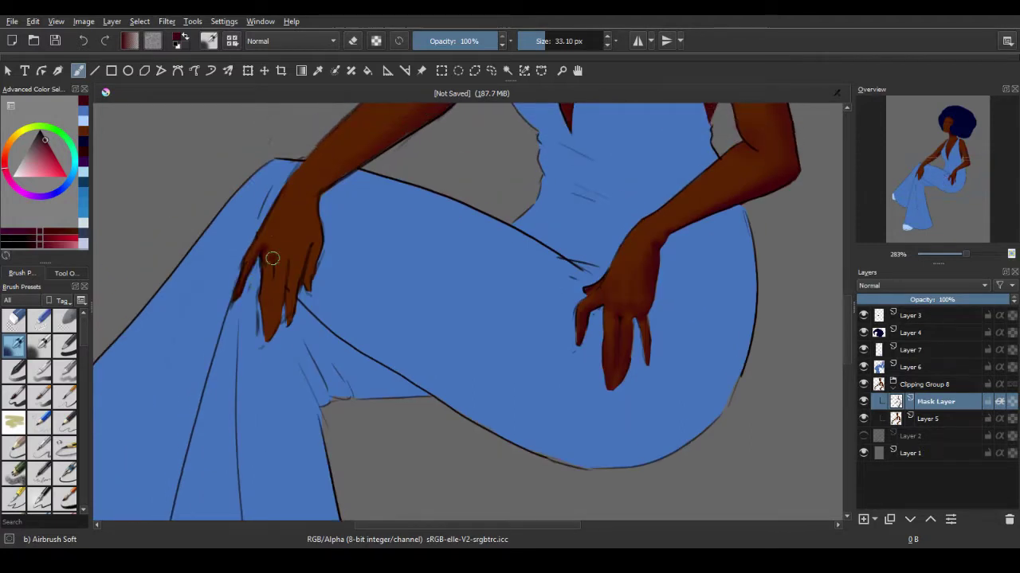
drag(273, 253, 269, 339)
drag(286, 274, 288, 322)
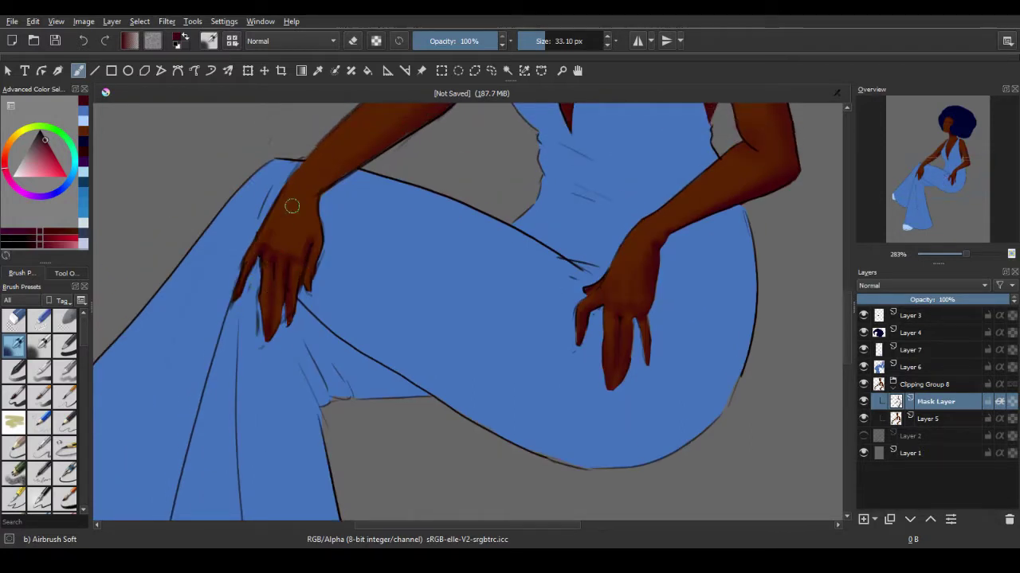
drag(317, 219, 237, 347)
key(bracketright)
key(bracketright)
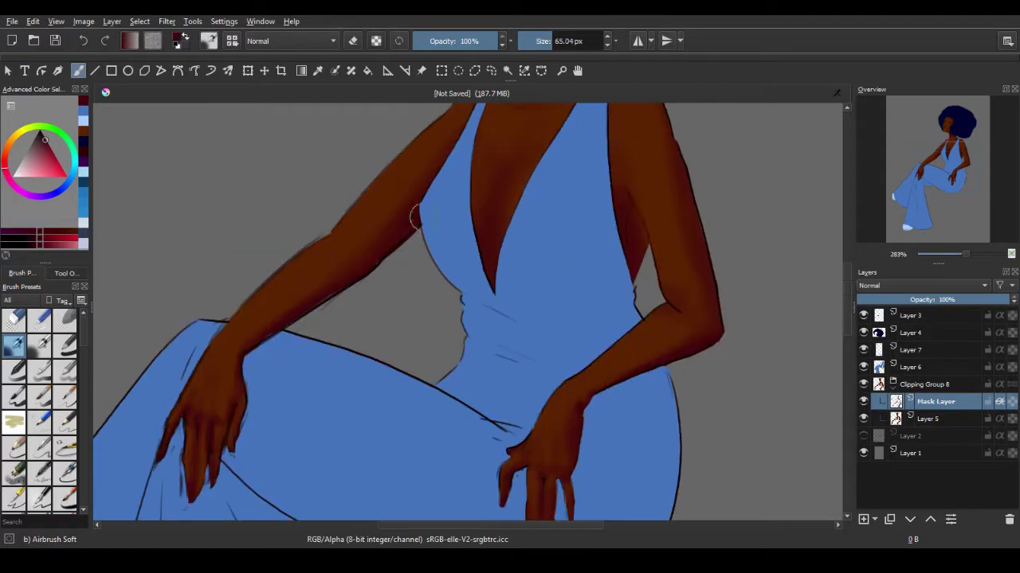
Zoom in on the face and shade above the eye and under the nose
drag(653, 302, 641, 472)
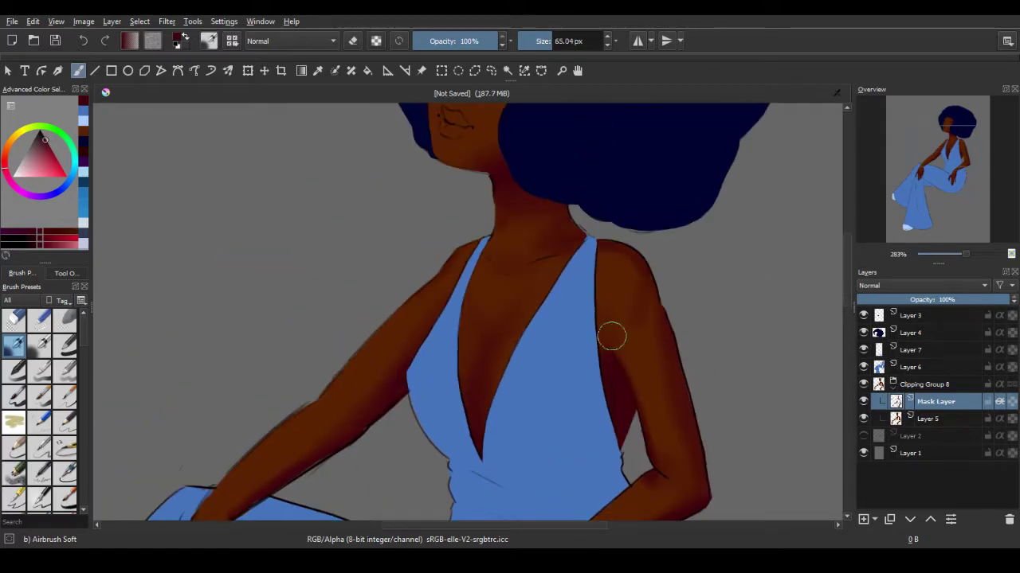
scroll(522, 271, up, 5)
drag(522, 239, 597, 298)
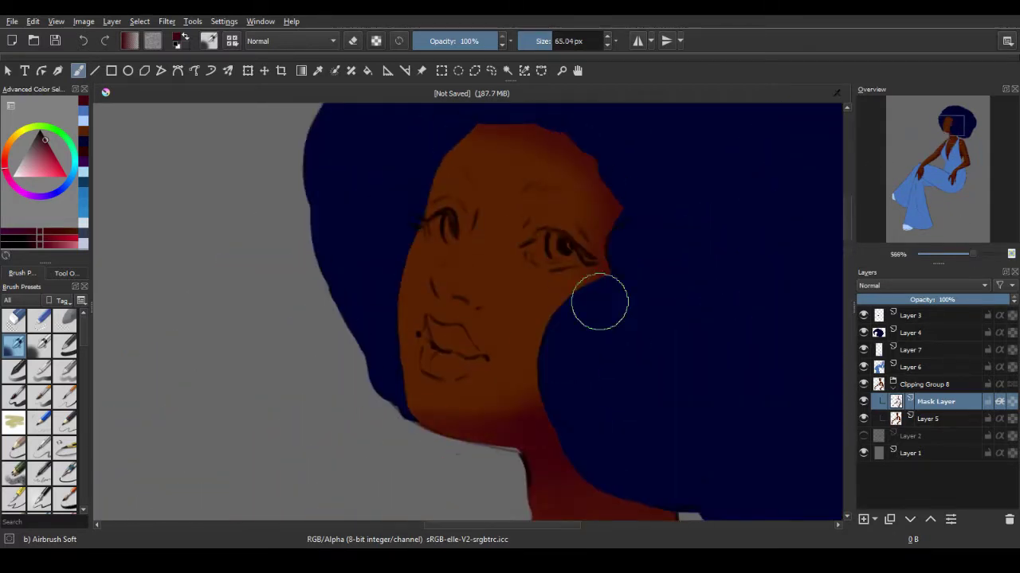
key(bracketleft)
key(bracketleft)
key(bracketleft)
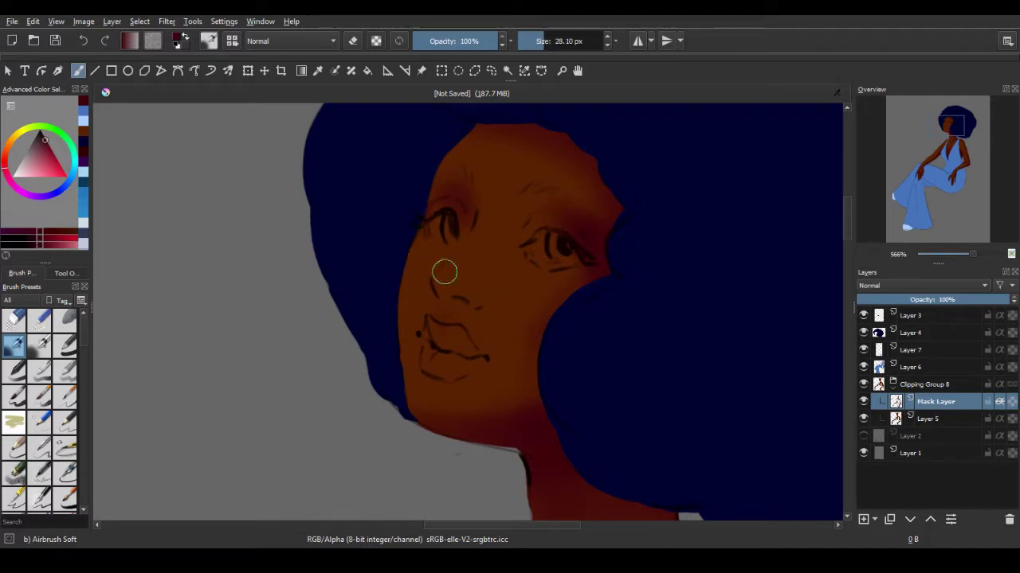
drag(535, 199, 539, 208)
drag(442, 283, 480, 319)
Dab shading at the nose bridge, then review the whole figure's shading
drag(512, 116, 538, 183)
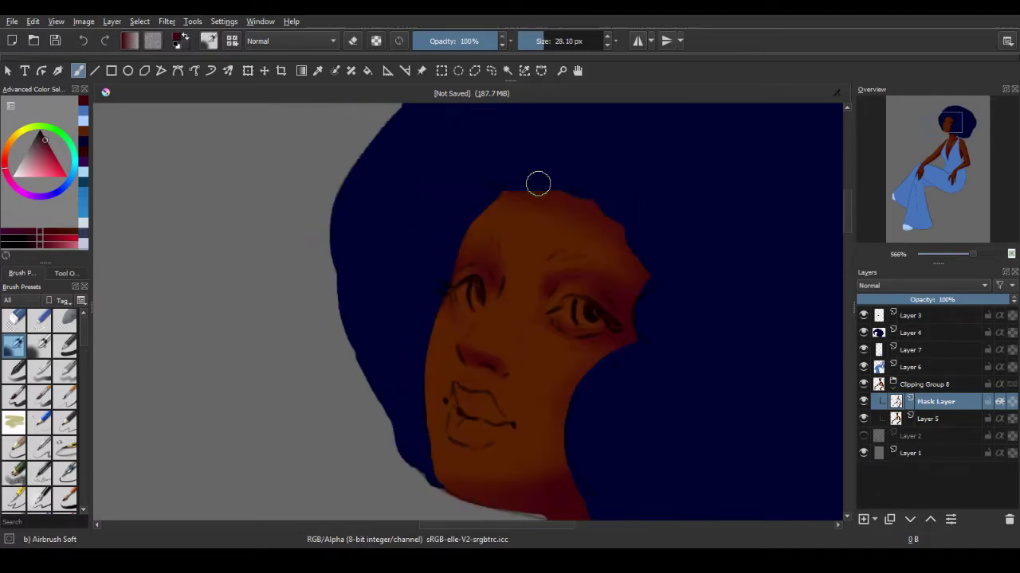
key(bracketright)
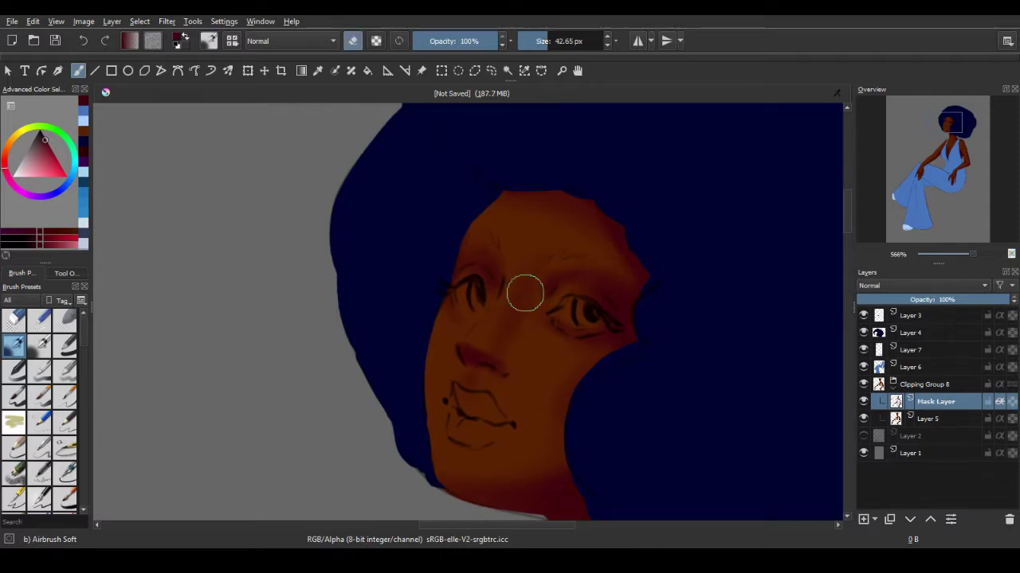
click(534, 326)
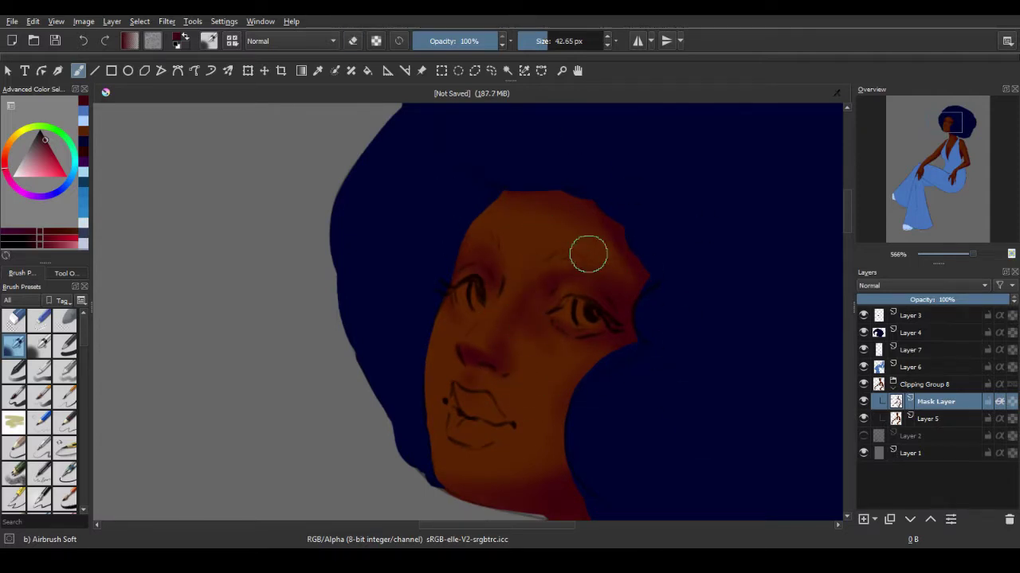
click(947, 129)
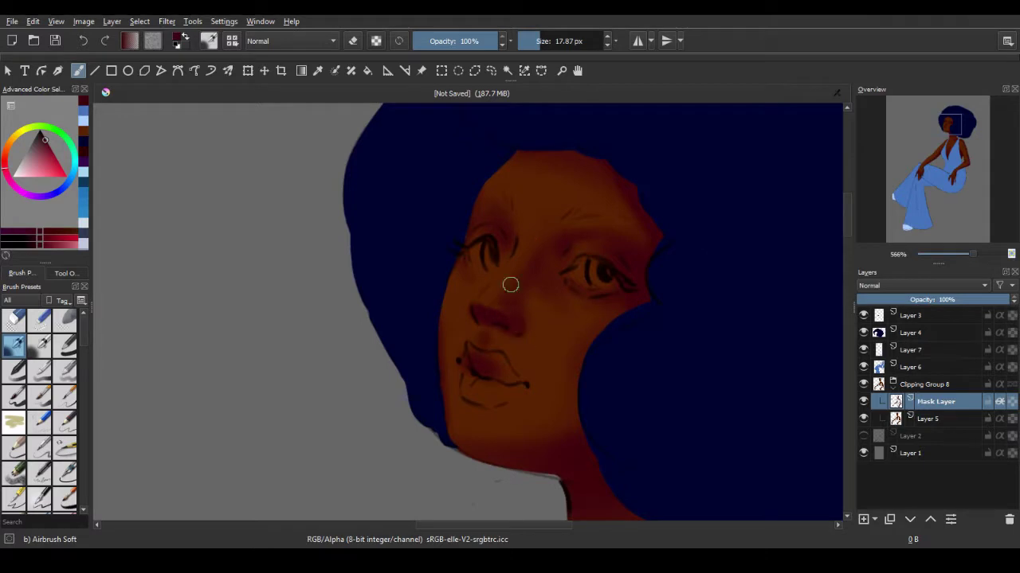
drag(536, 272, 489, 203)
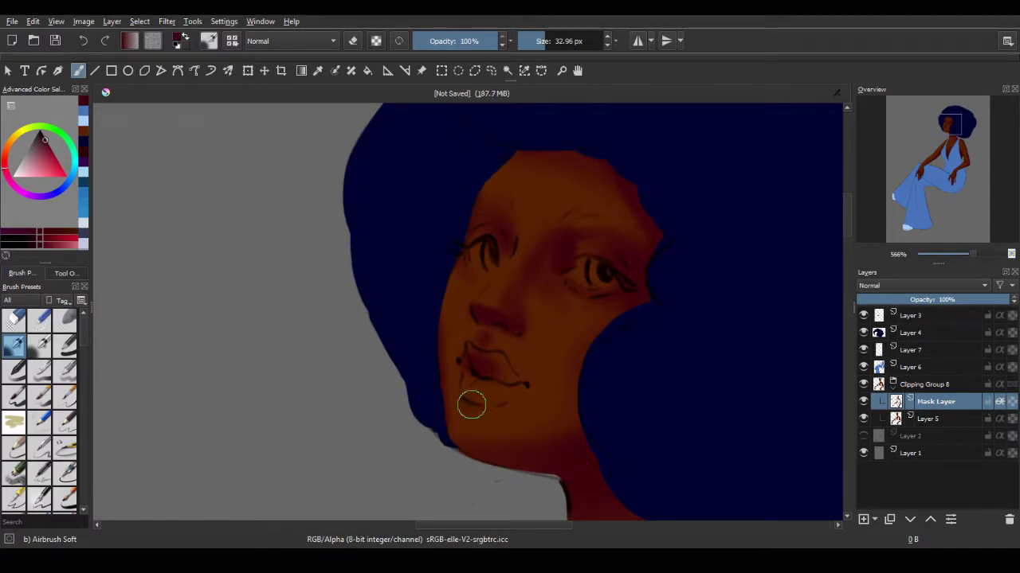
scroll(548, 231, up, 3)
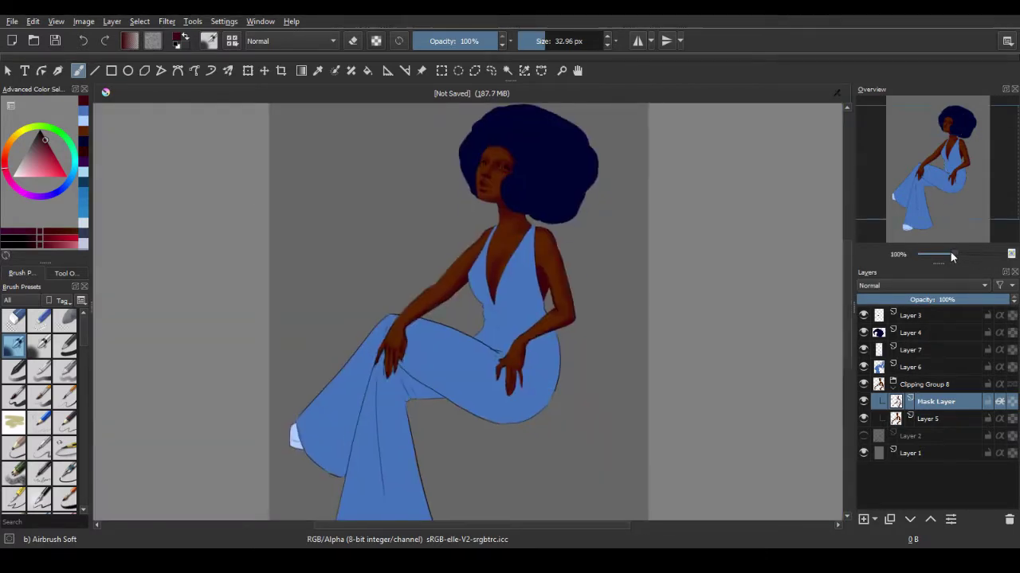
click(948, 131)
drag(951, 254, 971, 254)
In an orange skin tone, shade the right face edge, highlight the nose bridge, darken the chin
key(bracketleft)
key(bracketleft)
key(bracketleft)
ctrl+click(486, 321)
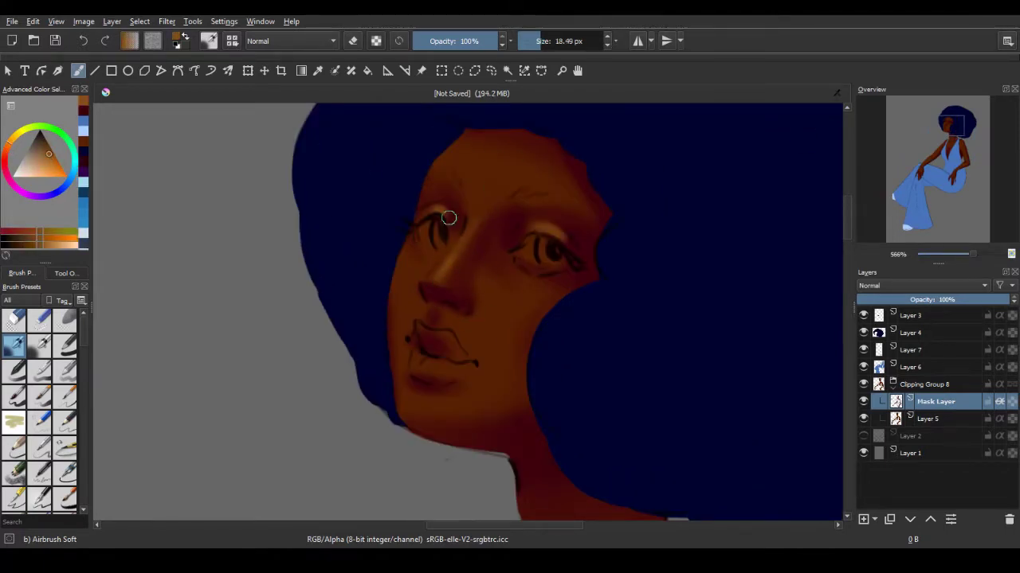
drag(595, 235, 594, 163)
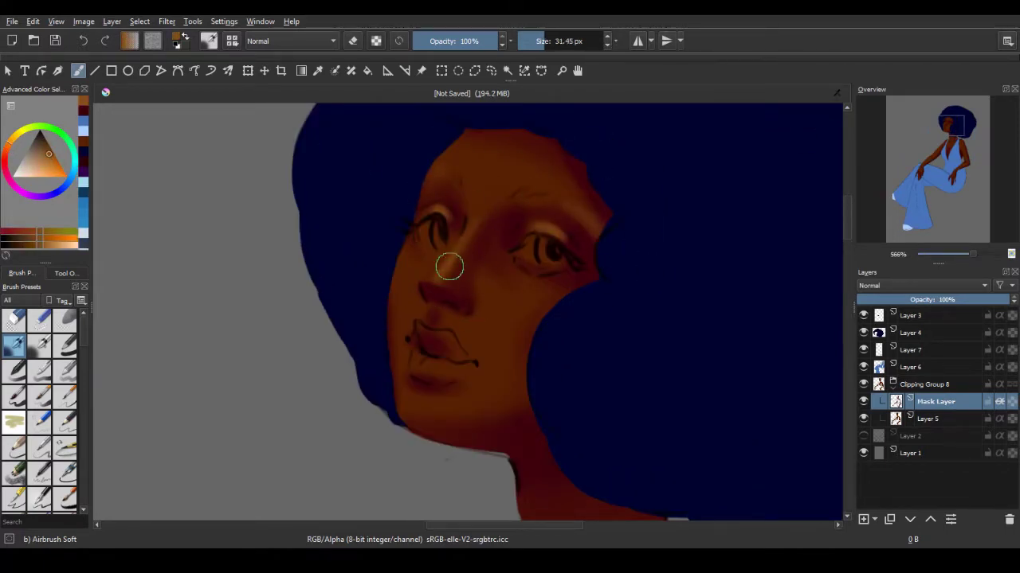
key(bracketleft)
key(bracketleft)
key(bracketleft)
drag(444, 263, 434, 281)
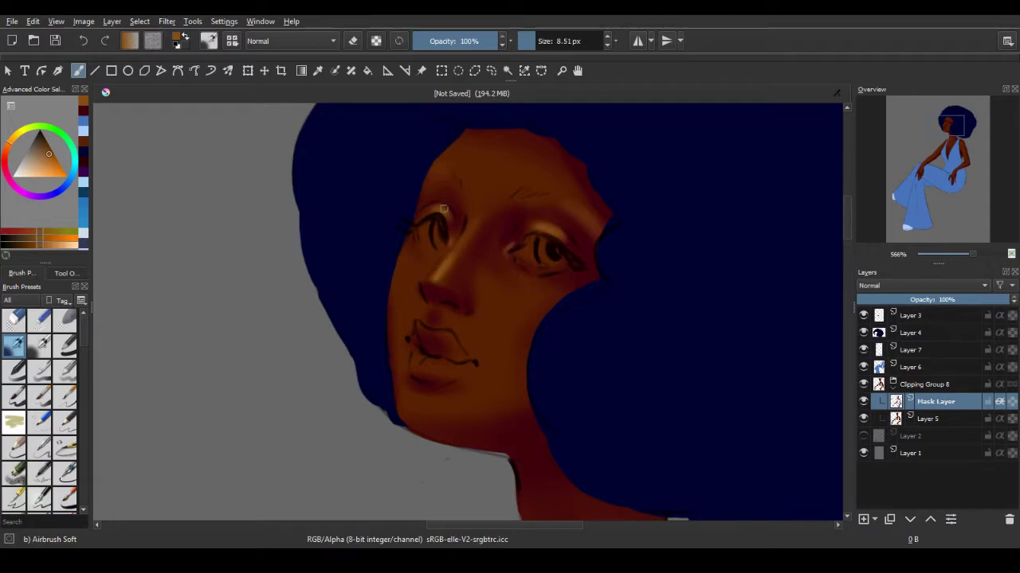
key(bracketright)
key(bracketright)
key(bracketright)
key(bracketright)
key(bracketright)
key(bracketright)
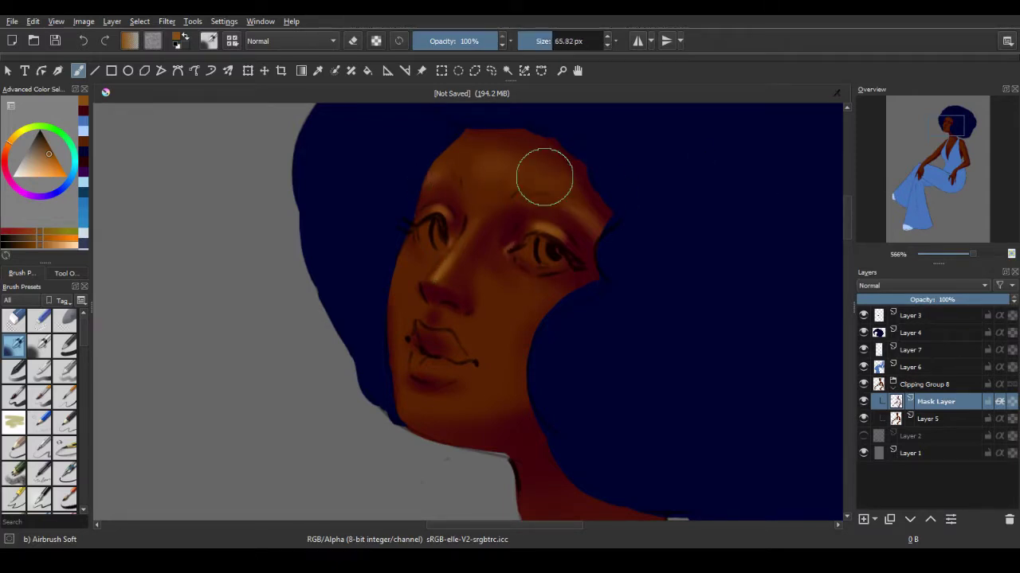
scroll(584, 204, down, 2)
drag(496, 357, 450, 370)
key(bracketleft)
key(bracketleft)
key(bracketleft)
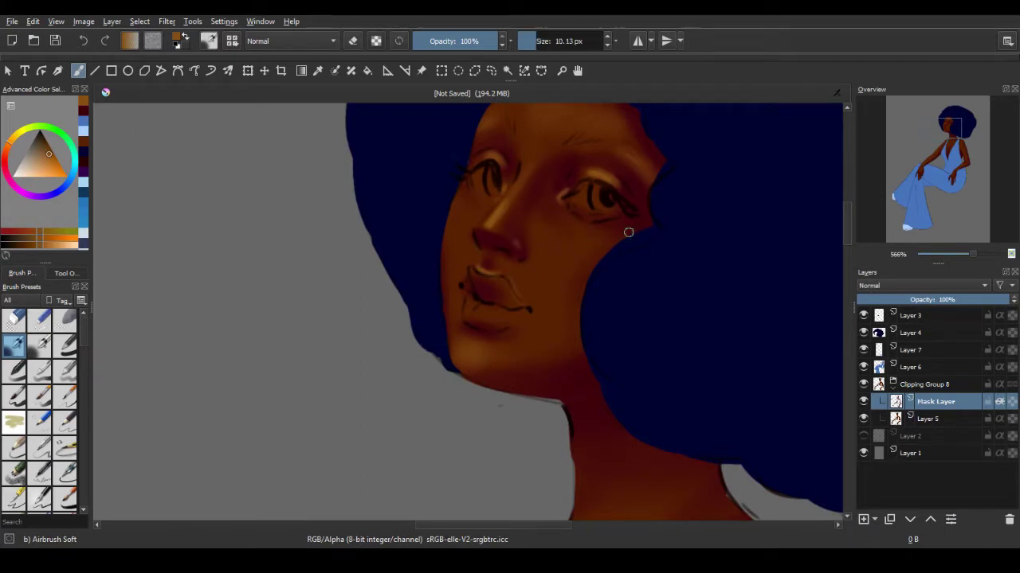
Zoom out and enlarge the brush to frame the shoulders, dress and hands
click(954, 136)
key(minus)
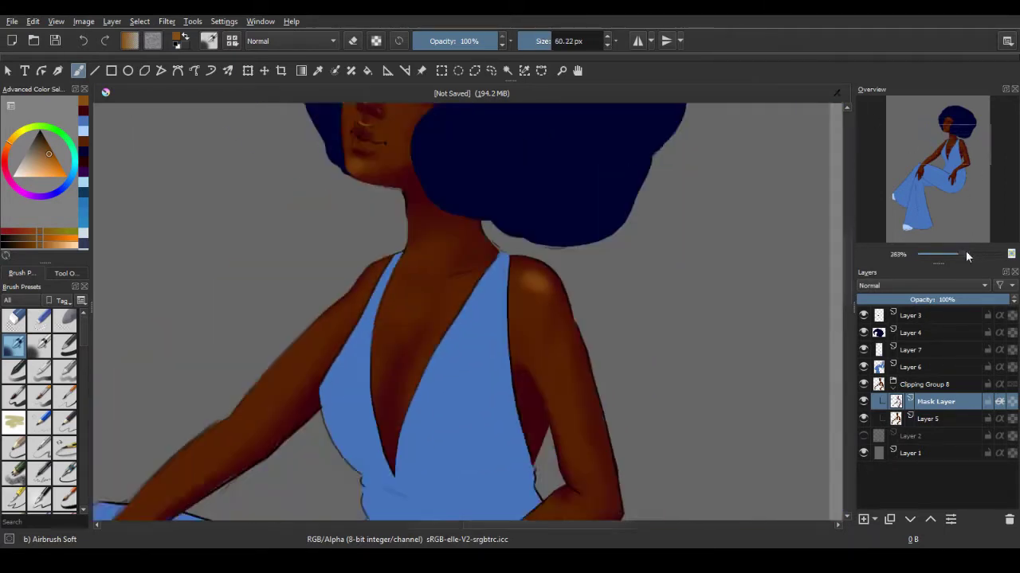
key(minus)
key(bracketright)
key(bracketright)
key(bracketright)
scroll(470, 317, down, 3)
key(bracketright)
key(bracketright)
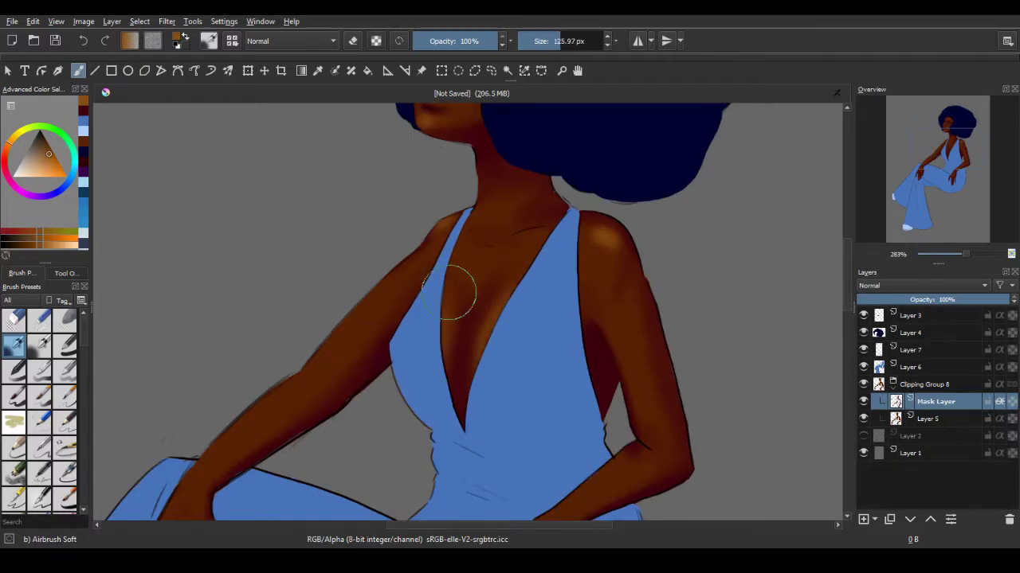
click(956, 166)
drag(298, 199, 382, 302)
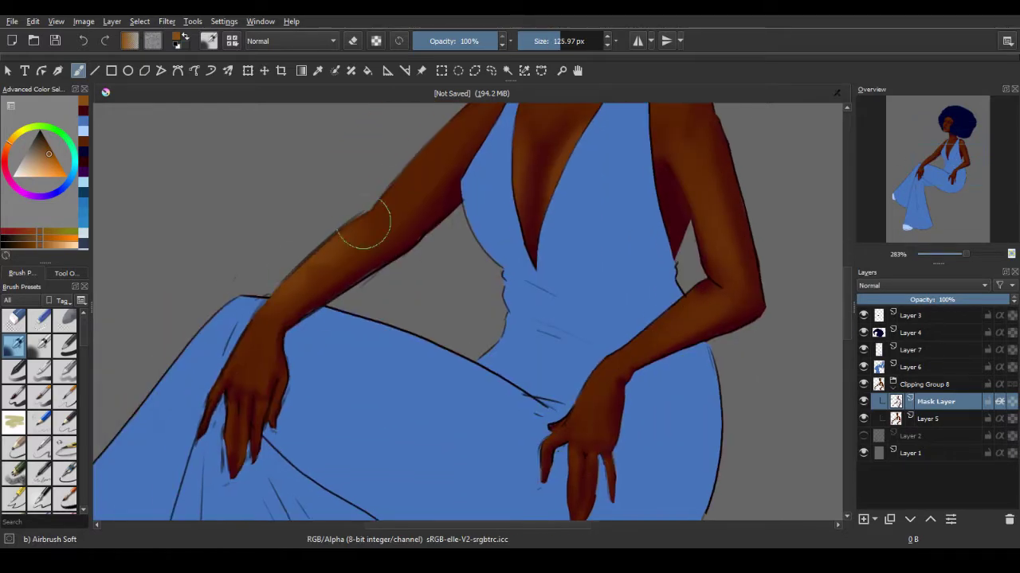
Airbrush shading along the finger edges, then review the arm, face and neckline
scroll(383, 307, down, 3)
scroll(382, 306, down, 3)
key(plus)
key(plus)
key(bracketleft)
key(bracketleft)
key(bracketleft)
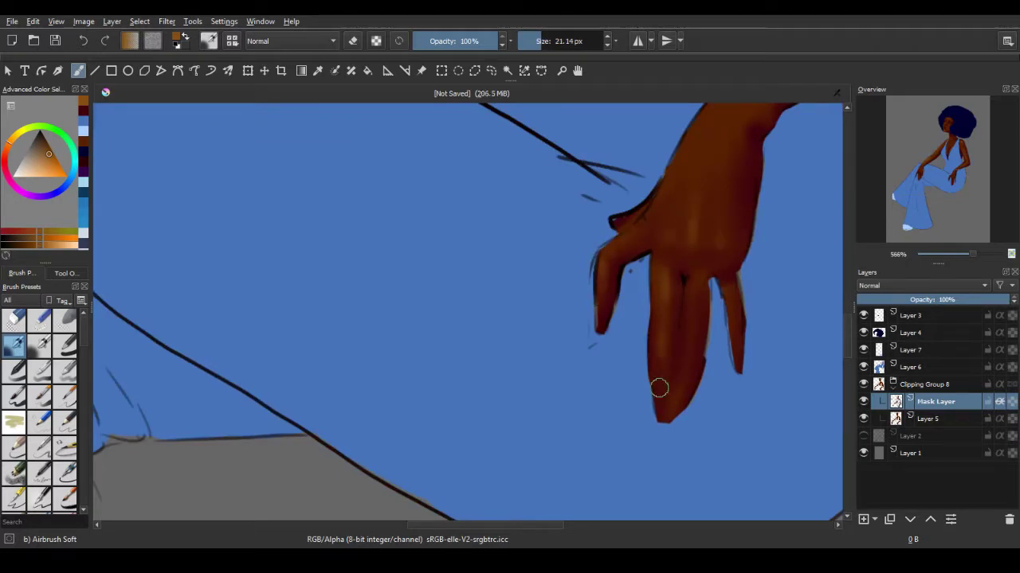
click(958, 148)
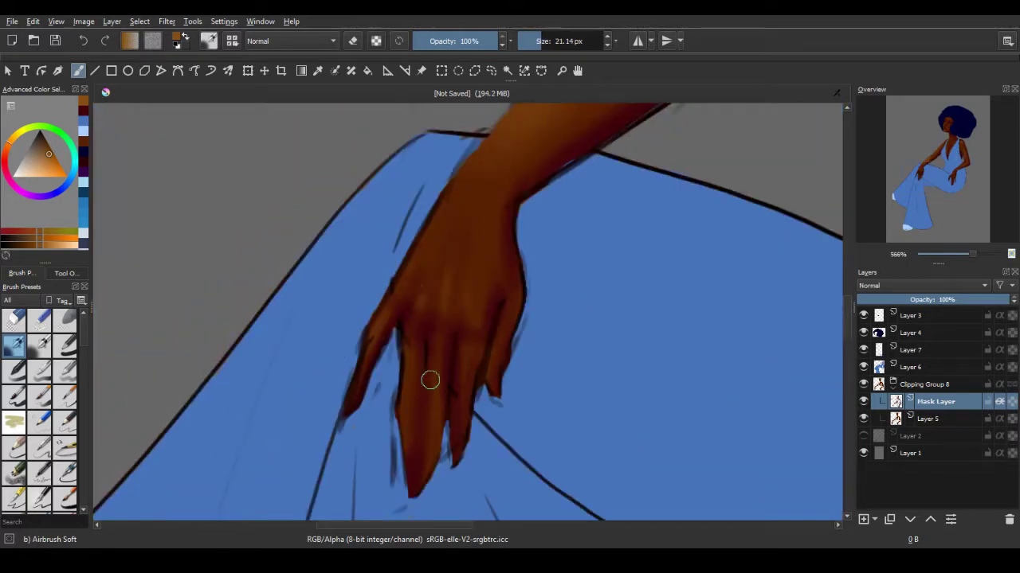
mouse_move(430, 380)
mouse_down()
mouse_move(406, 482)
mouse_move(504, 341)
mouse_up()
key(minus)
key(minus)
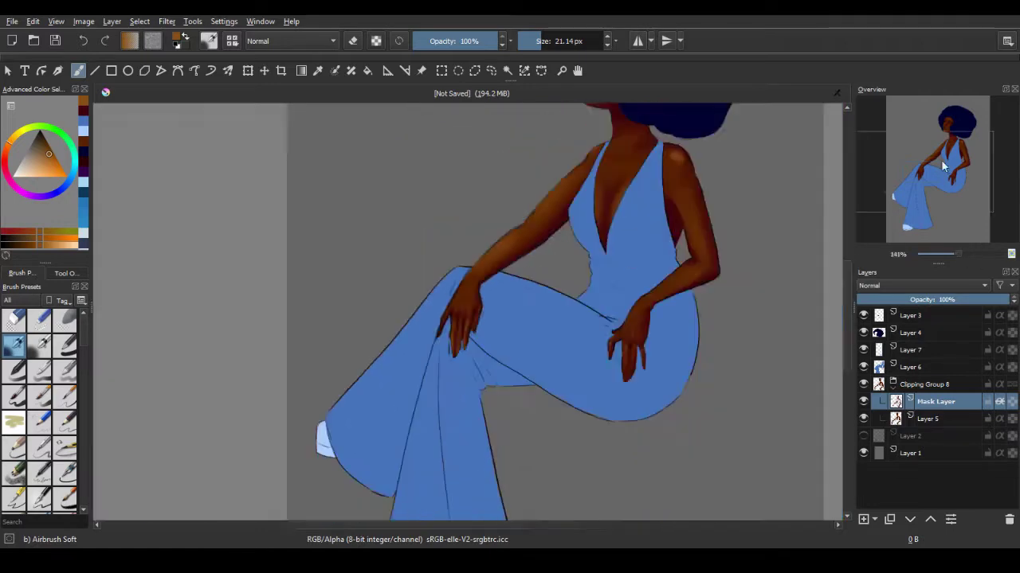
scroll(510, 311, up, 3)
key(plus)
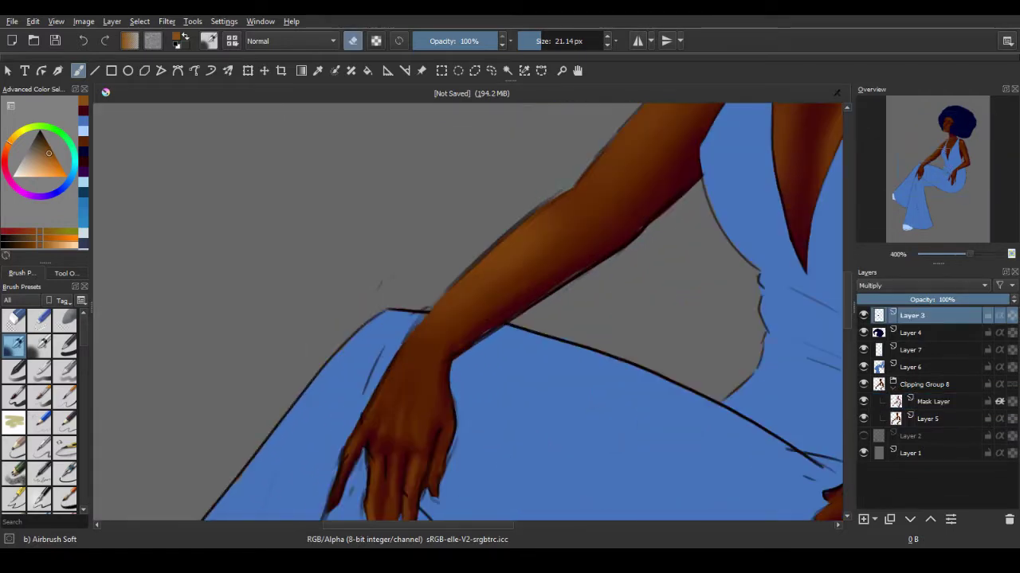
mouse_move(928, 171)
mouse_down()
mouse_move(944, 148)
mouse_move(916, 171)
mouse_up()
scroll(891, 137, down, 1)
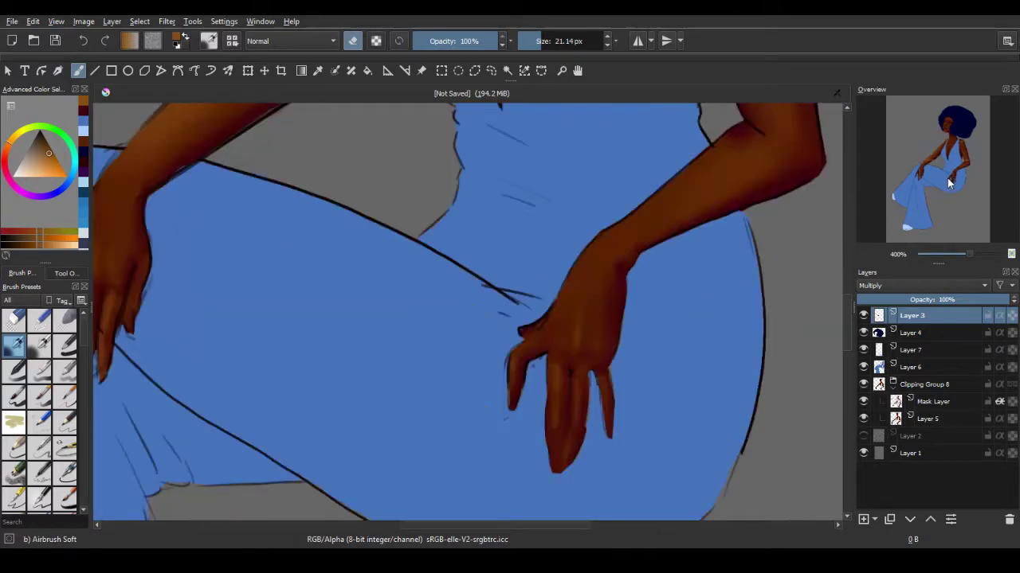
scroll(892, 136, down, 2)
Add new Layer 10 and airbrush white highlights into both eyes
click(909, 386)
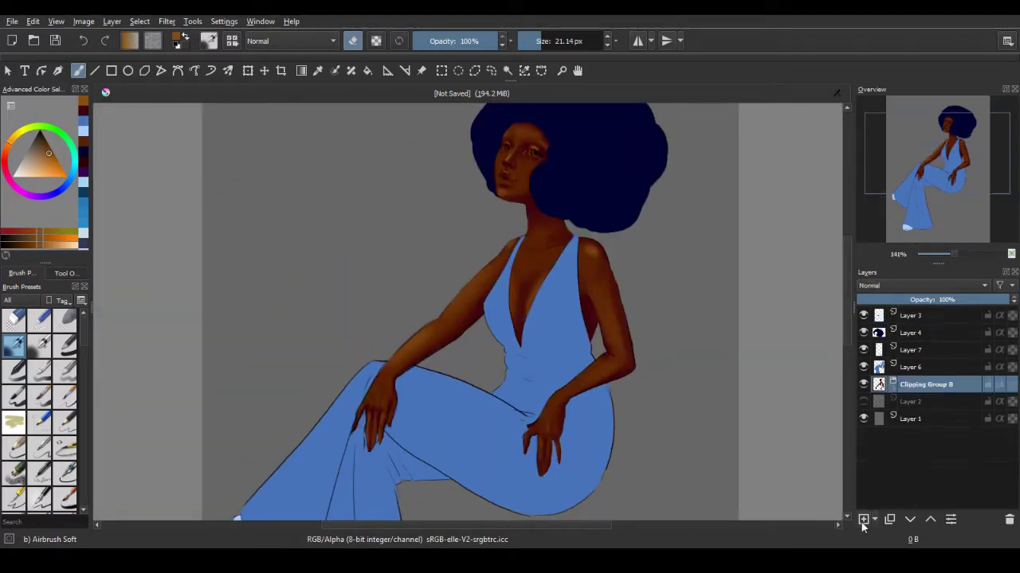
key(Insert)
scroll(944, 143, up, 2)
scroll(944, 143, up, 2)
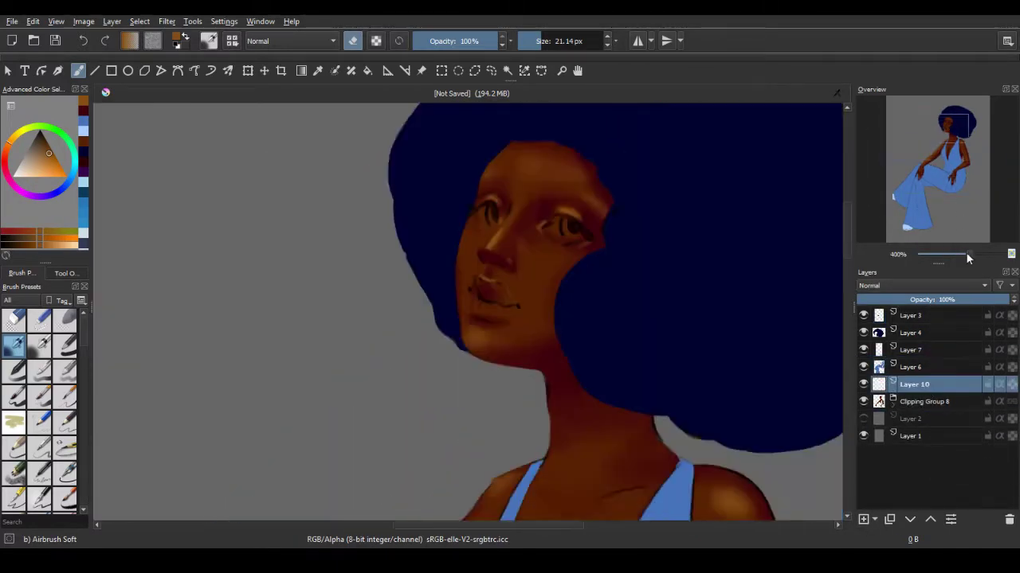
scroll(944, 143, up, 1)
key(x)
drag(489, 252, 478, 243)
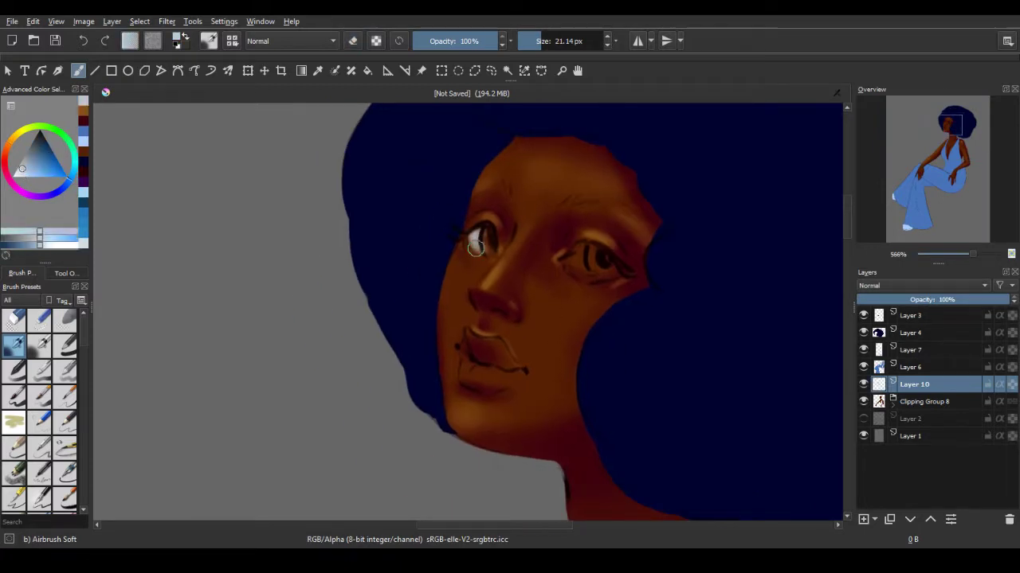
drag(561, 259, 607, 265)
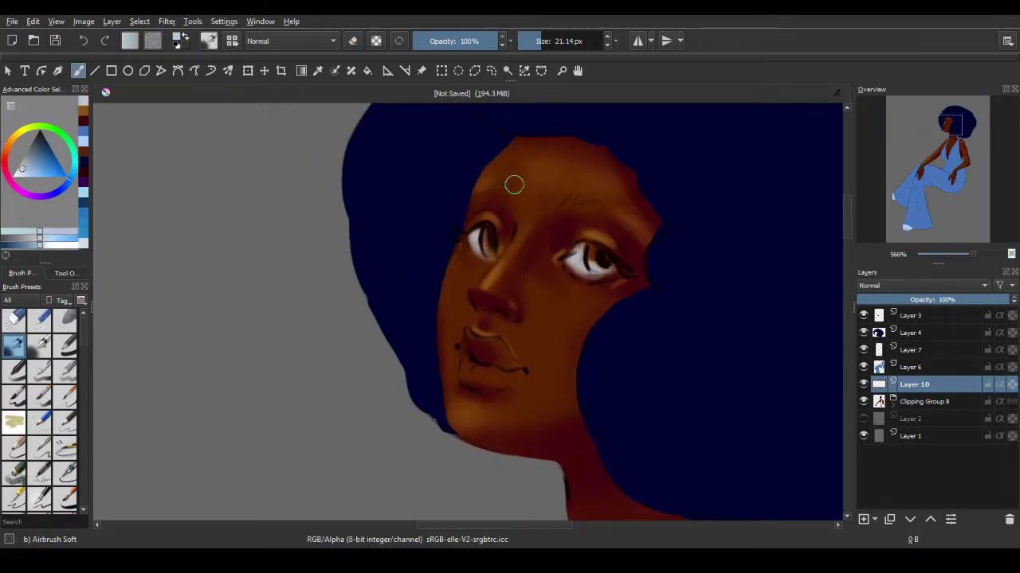
Paint both irises gold with a smaller brush
ctrl+click(570, 253)
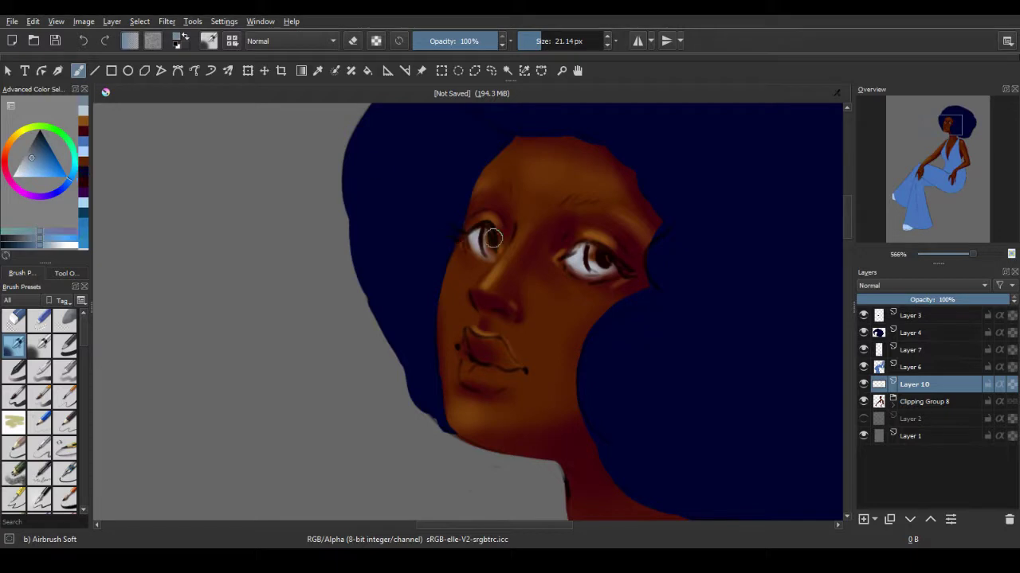
mouse_move(42, 146)
mouse_down()
mouse_move(55, 148)
mouse_move(38, 159)
mouse_up()
click(54, 153)
key(plus)
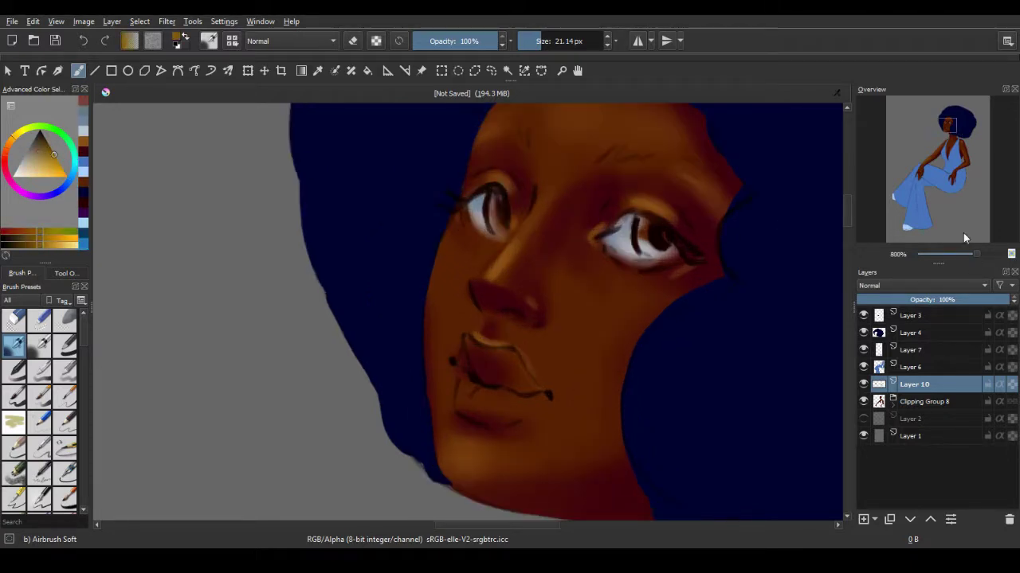
key(bracketleft)
drag(498, 200, 502, 227)
drag(644, 223, 646, 244)
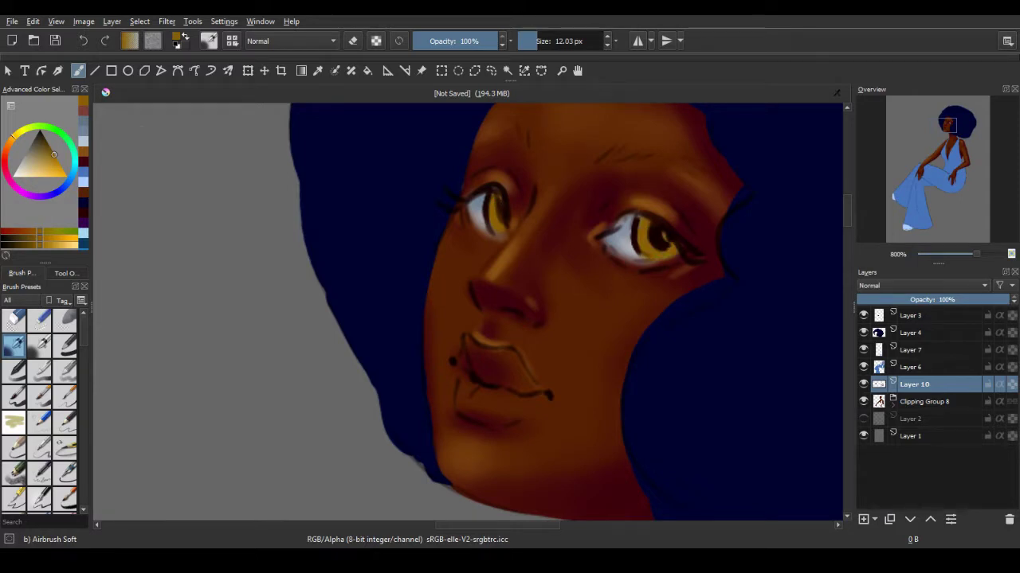
Paint the upper lip bright red and darken the lower lip edge with deeper red
ctrl+click(501, 223)
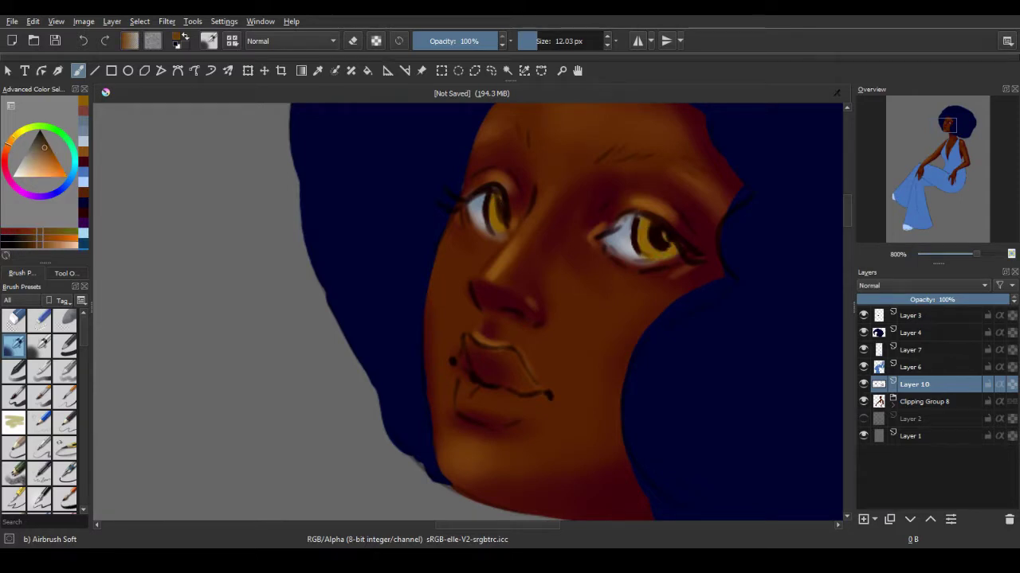
ctrl+click(498, 193)
ctrl+click(512, 390)
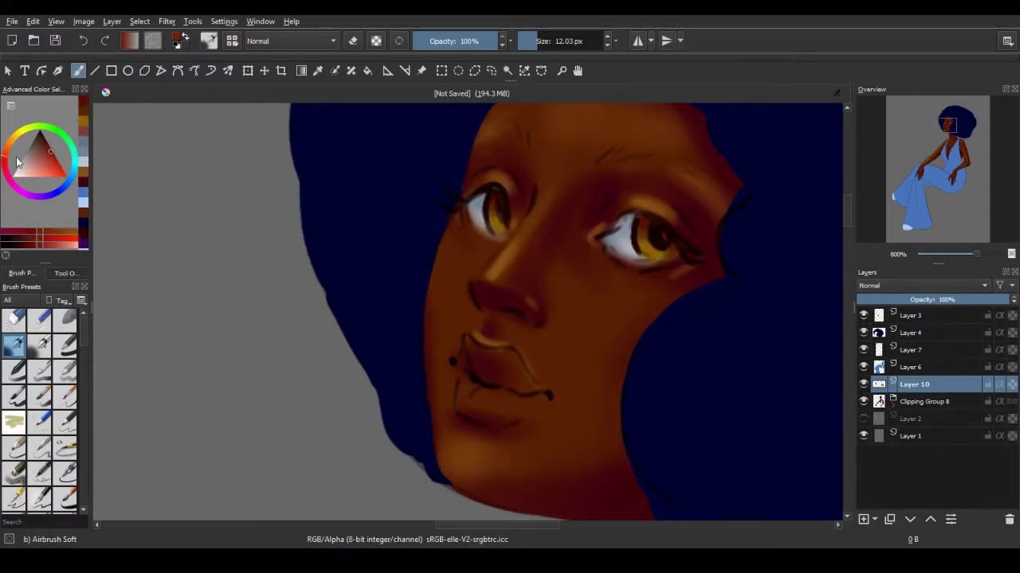
drag(497, 376, 474, 348)
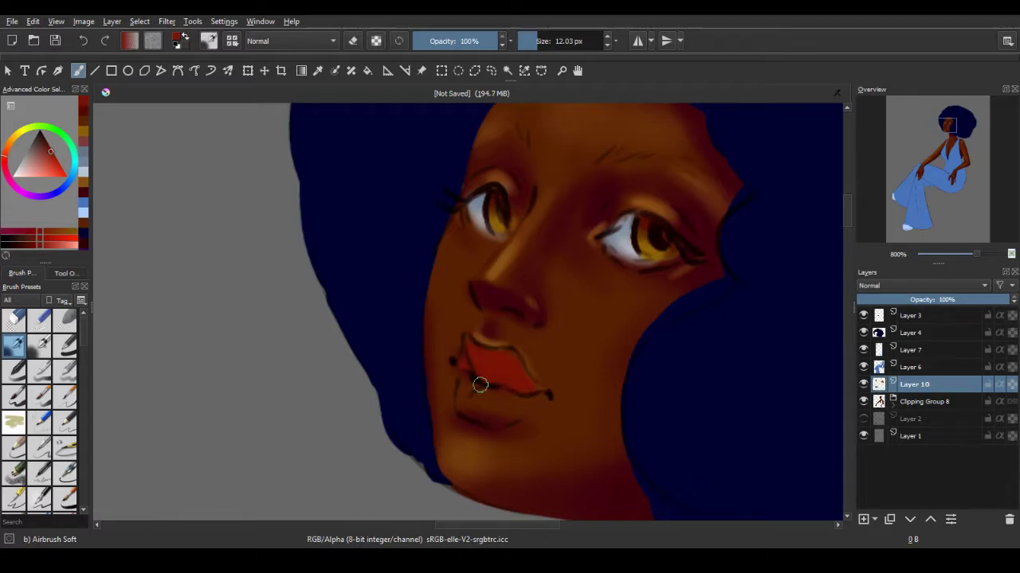
ctrl+click(467, 293)
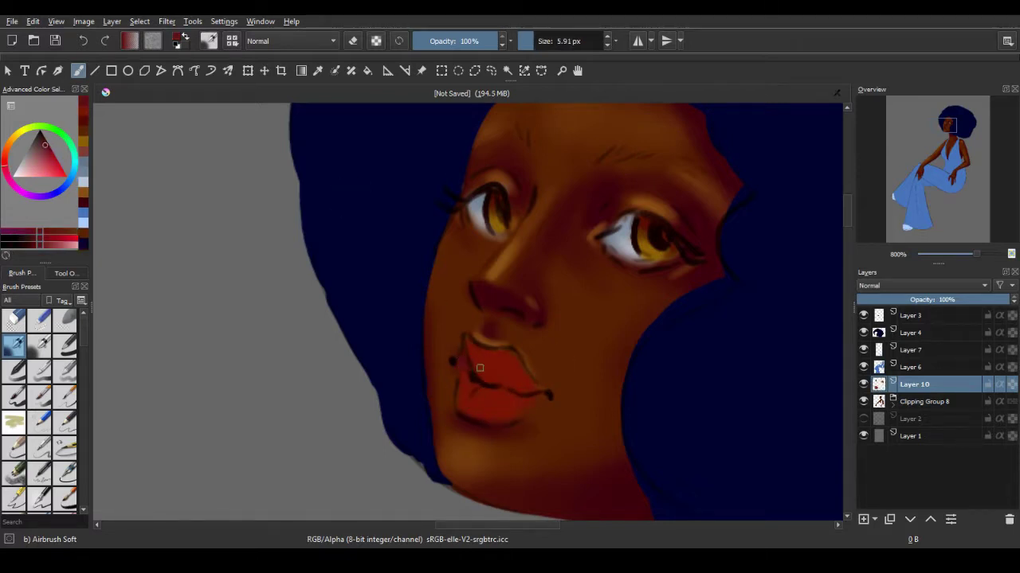
drag(482, 384, 553, 381)
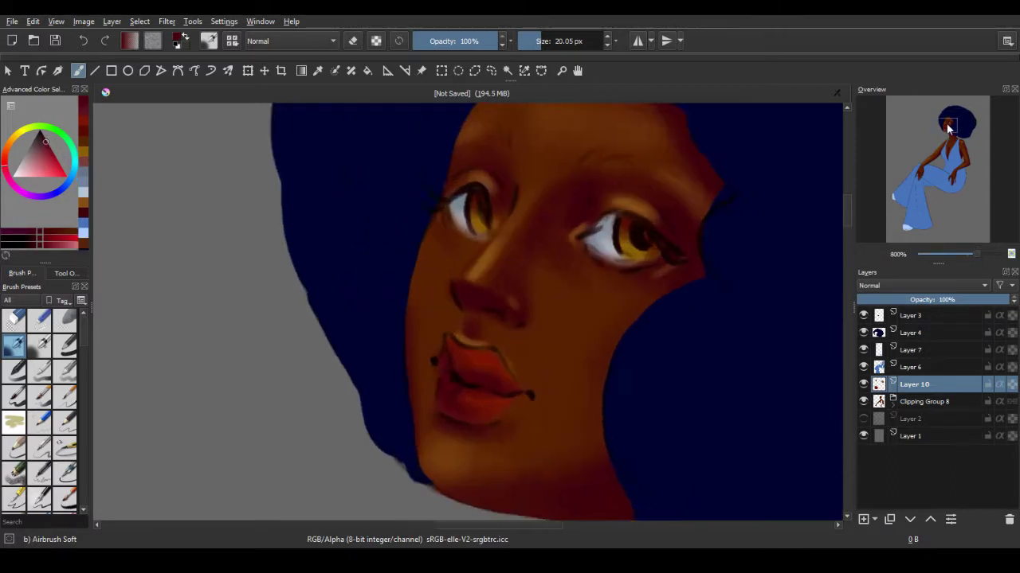
key(e)
click(587, 284)
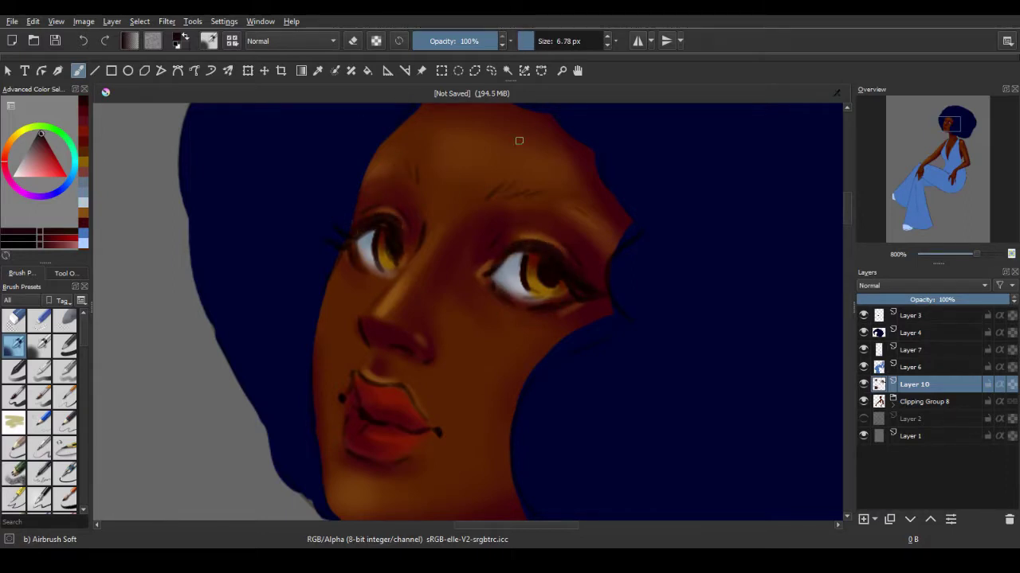
Select Layer 3 and centre the view on the eyes
click(64, 396)
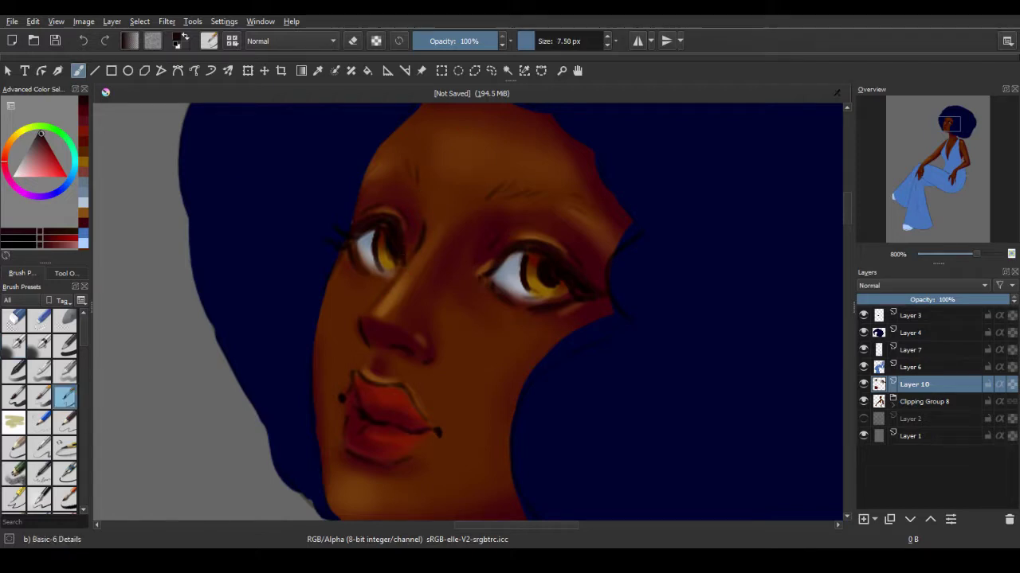
click(454, 206)
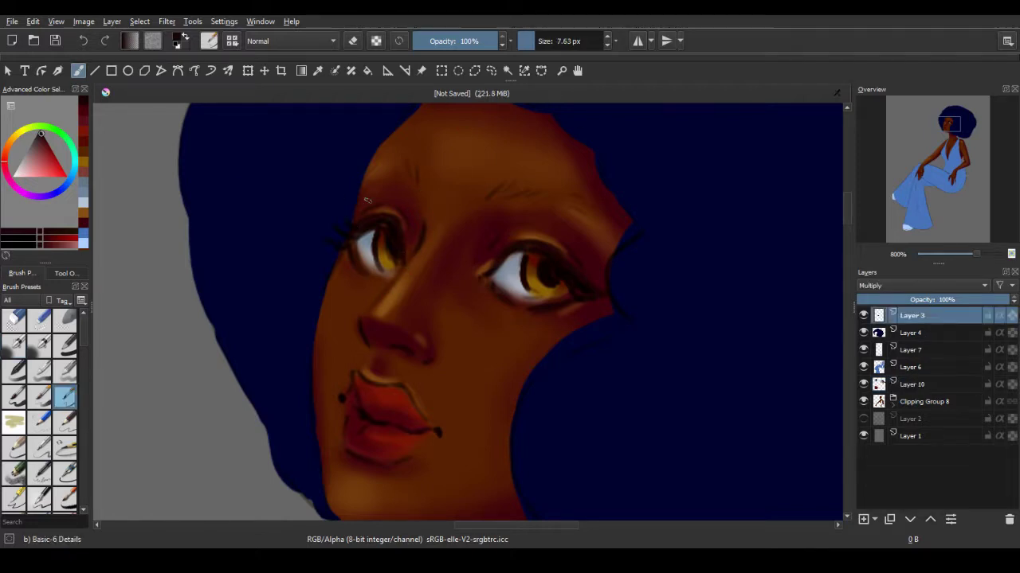
scroll(366, 200, up, 2)
scroll(367, 200, up, 2)
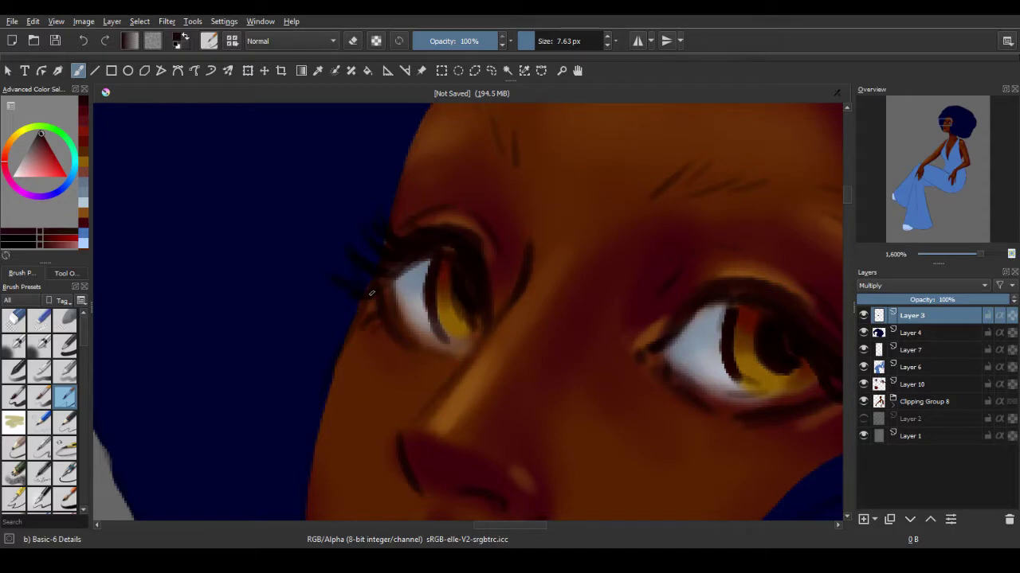
drag(812, 414, 661, 295)
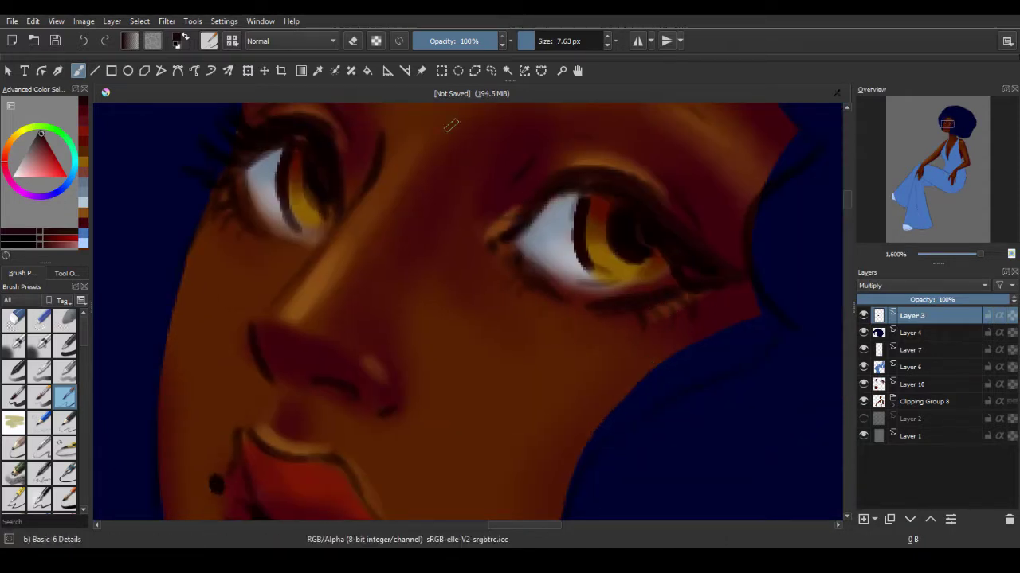
scroll(48, 399, down, 2)
With the Airbrush Soft preset, paint dark eyebrow arcs above both eyes
click(13, 345)
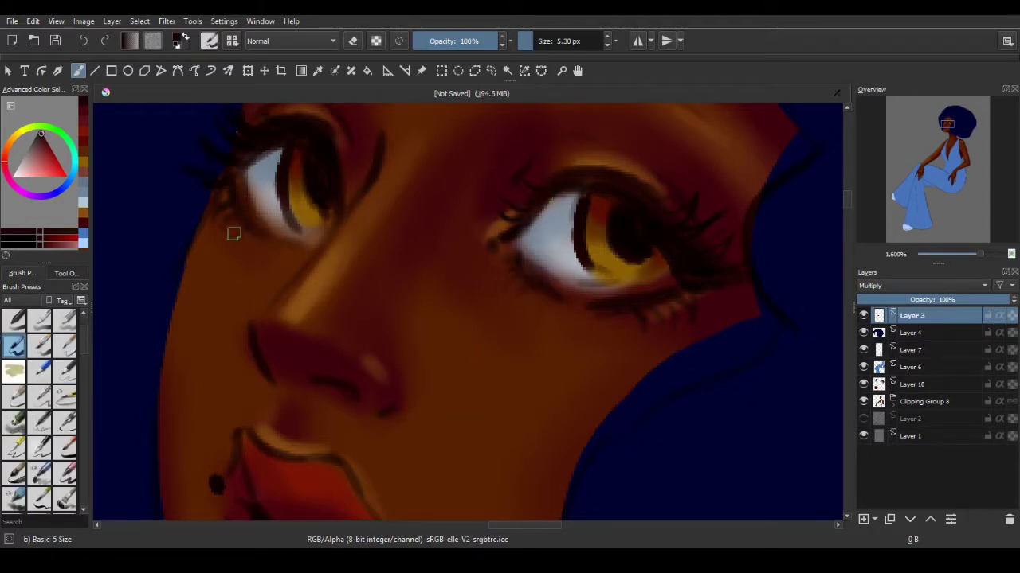
scroll(916, 183, down, 6)
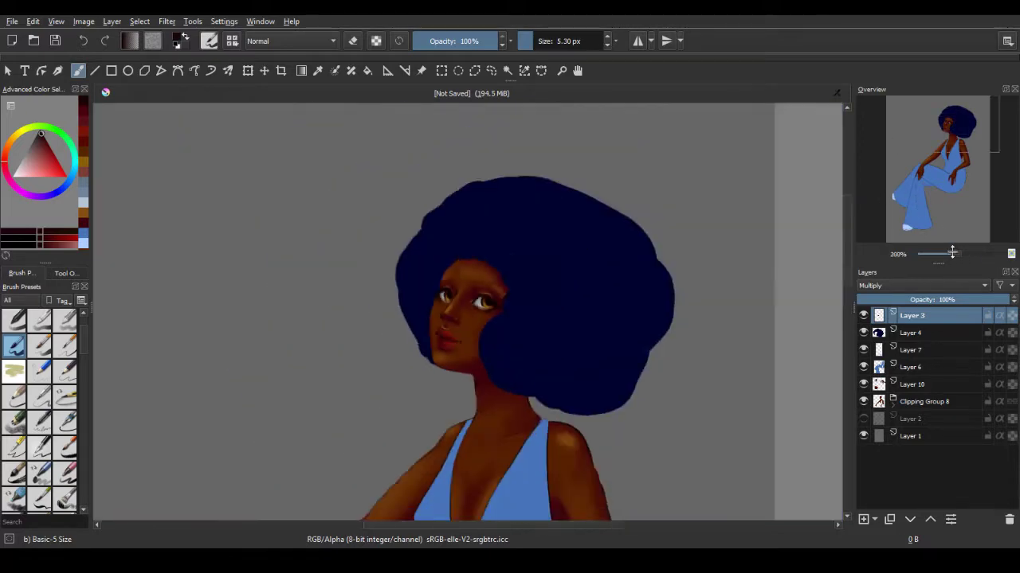
scroll(951, 98, up, 1)
scroll(948, 120, up, 1)
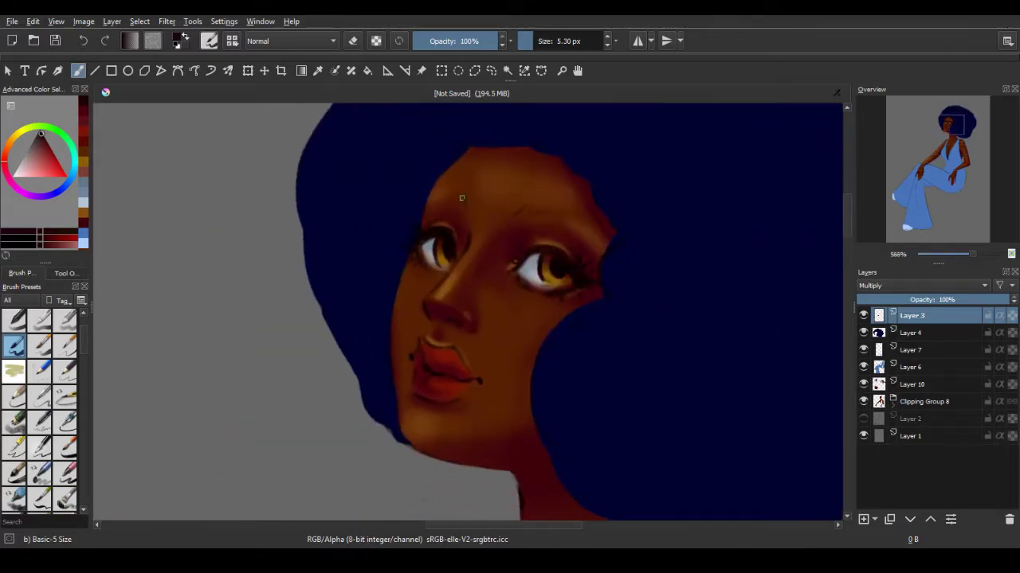
scroll(947, 127, up, 3)
click(947, 127)
click(33, 328)
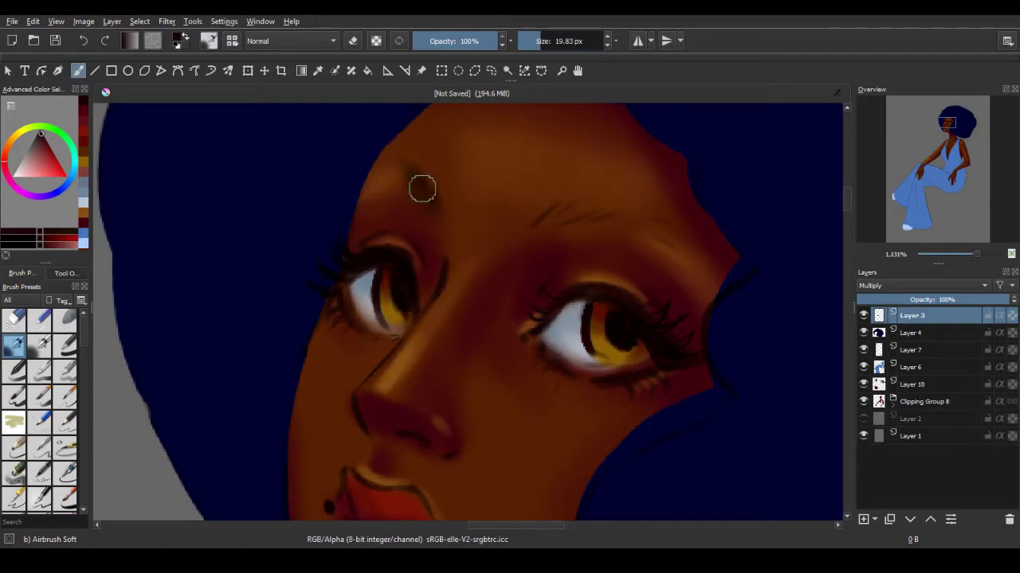
drag(371, 184, 442, 214)
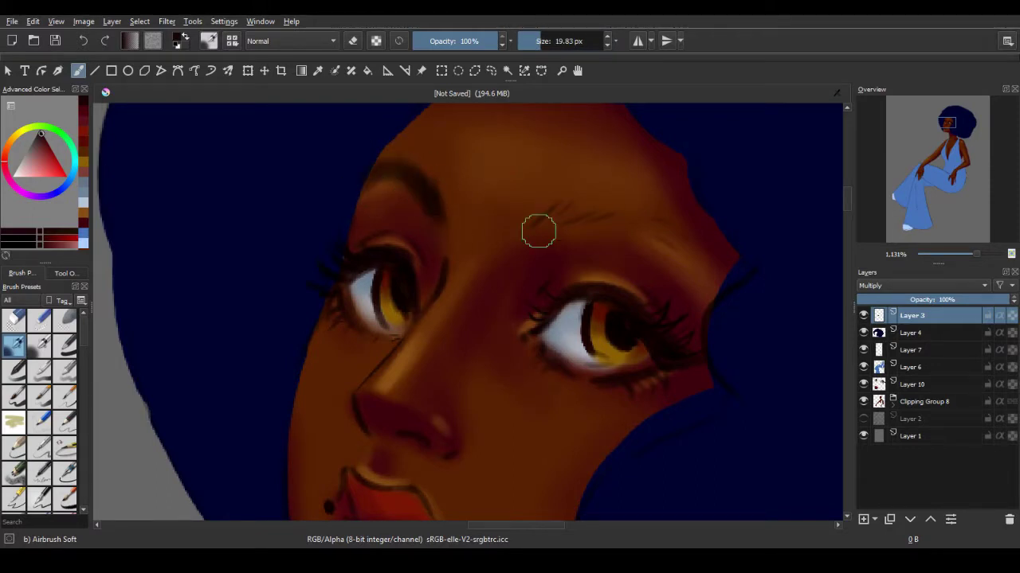
drag(707, 240, 526, 235)
Return to the Basic-5 Size brush with erasing off
key(e)
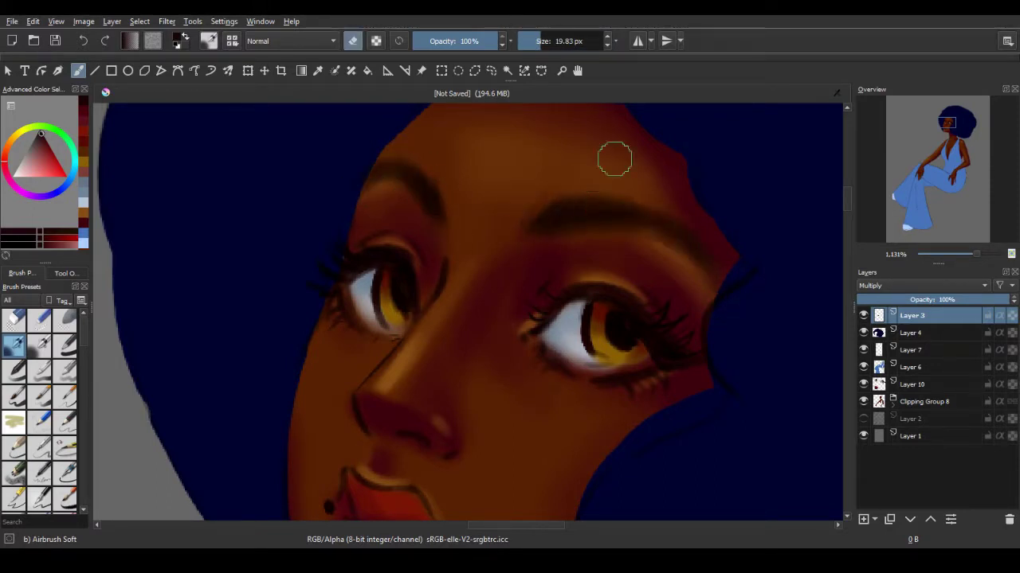
key(e)
click(13, 396)
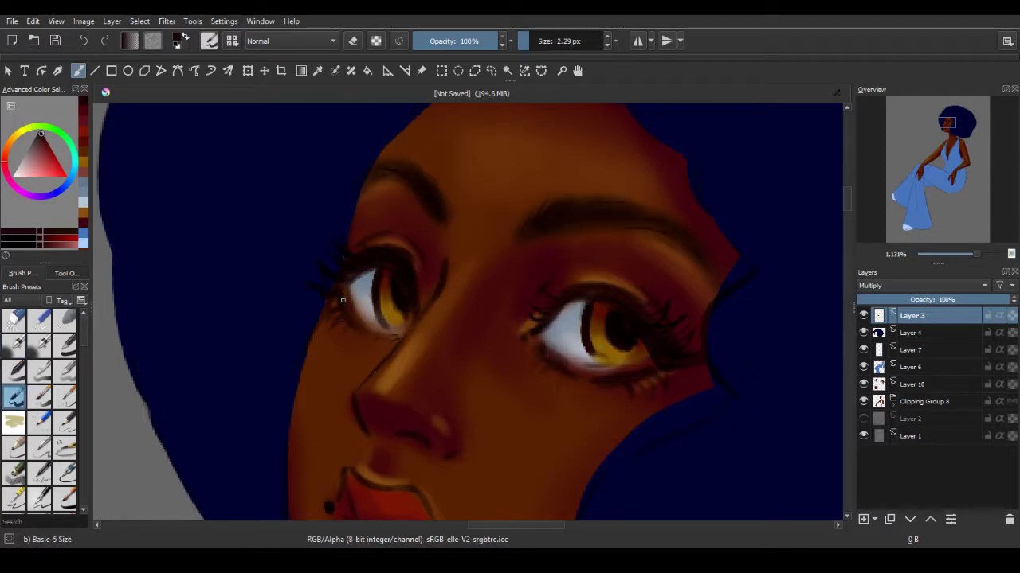
scroll(594, 310, down, 5)
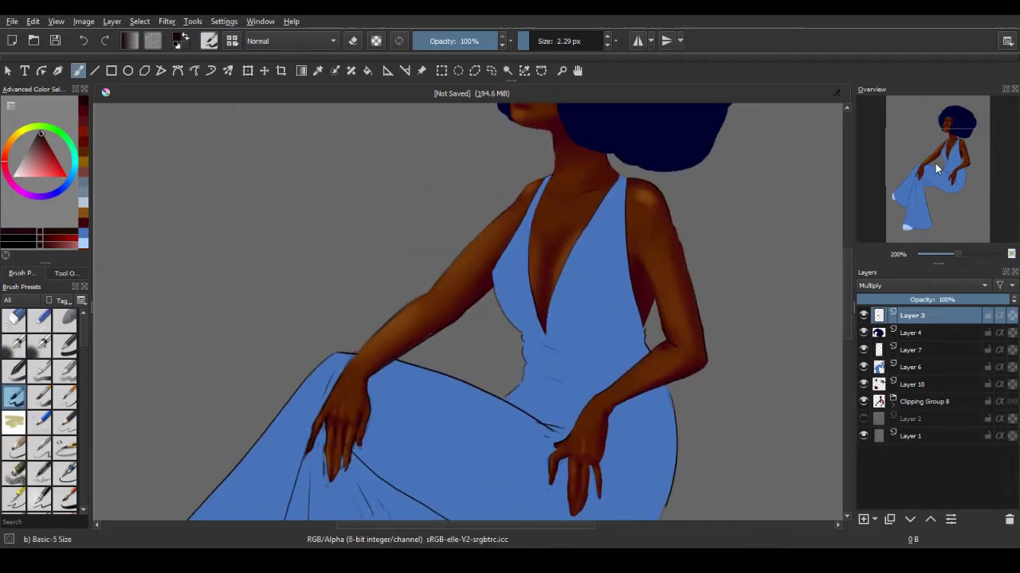
Paint a warm skin-orange stroke along the upper lip edge with a 7 px brush
scroll(363, 408, up, 3)
drag(41, 151, 38, 167)
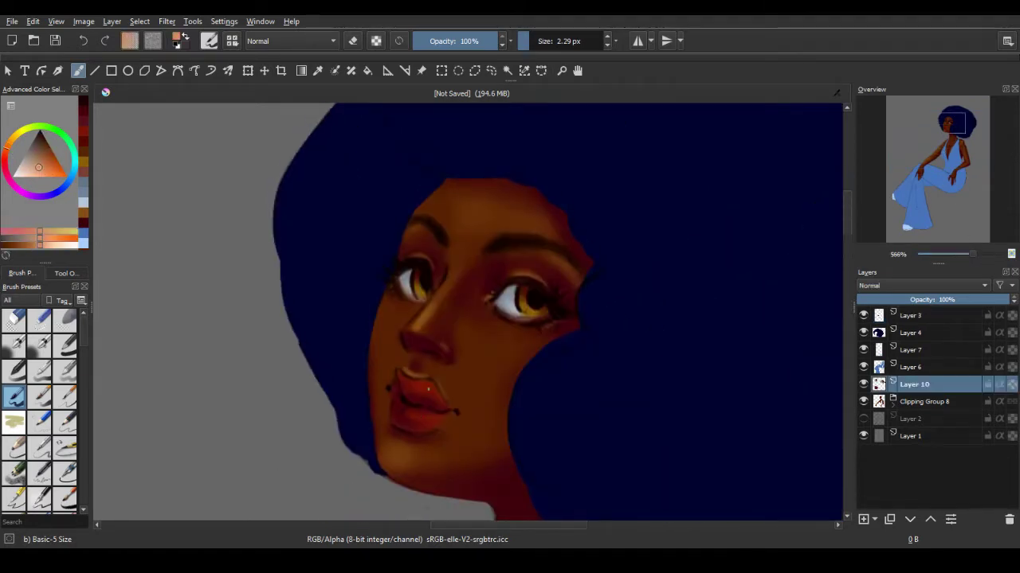
key(bracketright)
key(bracketright)
key(bracketright)
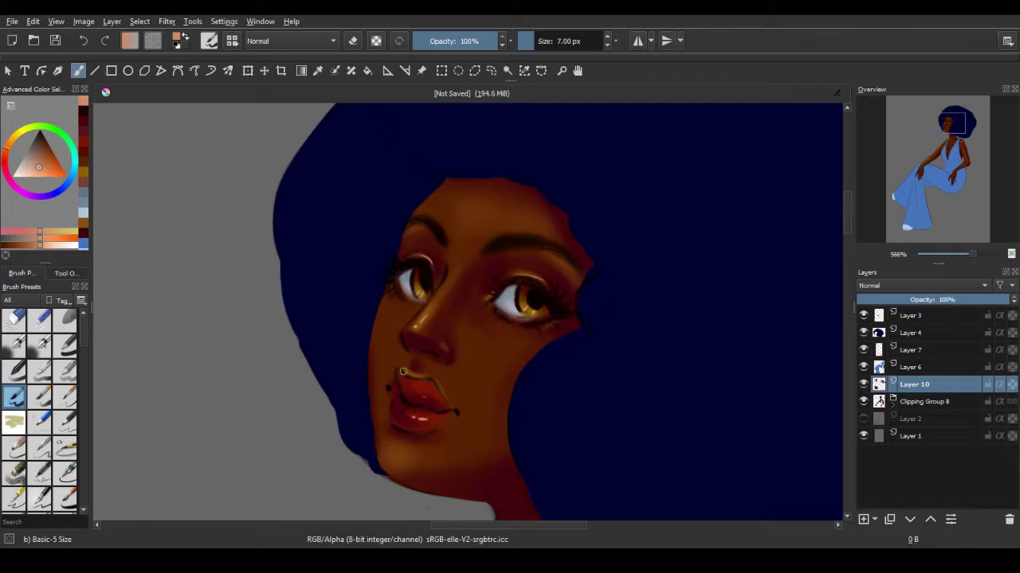
drag(403, 372, 444, 391)
scroll(510, 310, down, 3)
scroll(638, 208, up, 2)
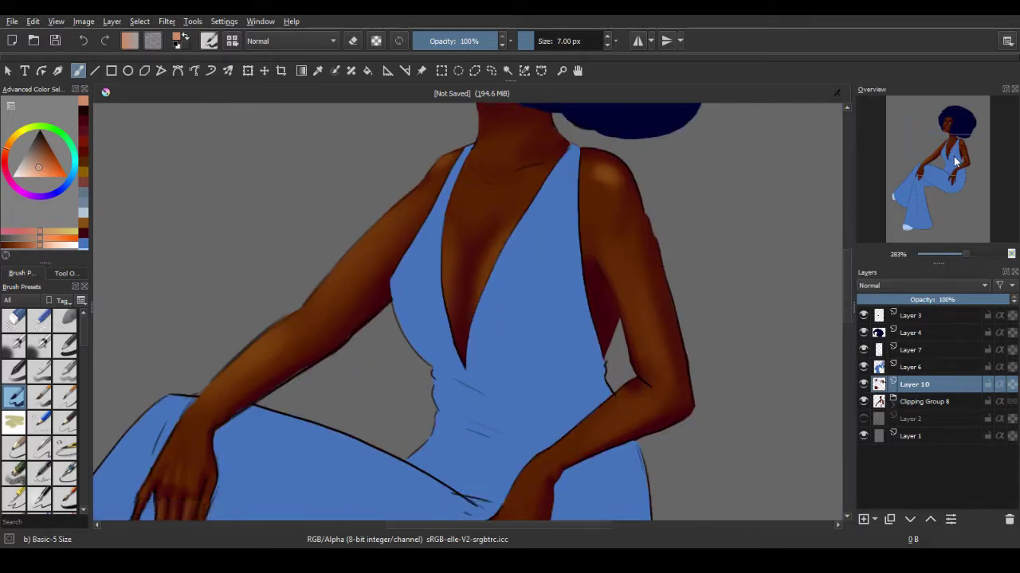
Collapse the skin clipping group, view the whole figure, and select hair Layer 4
key(Page_Down)
key(Page_Down)
key(e)
key(Page_Down)
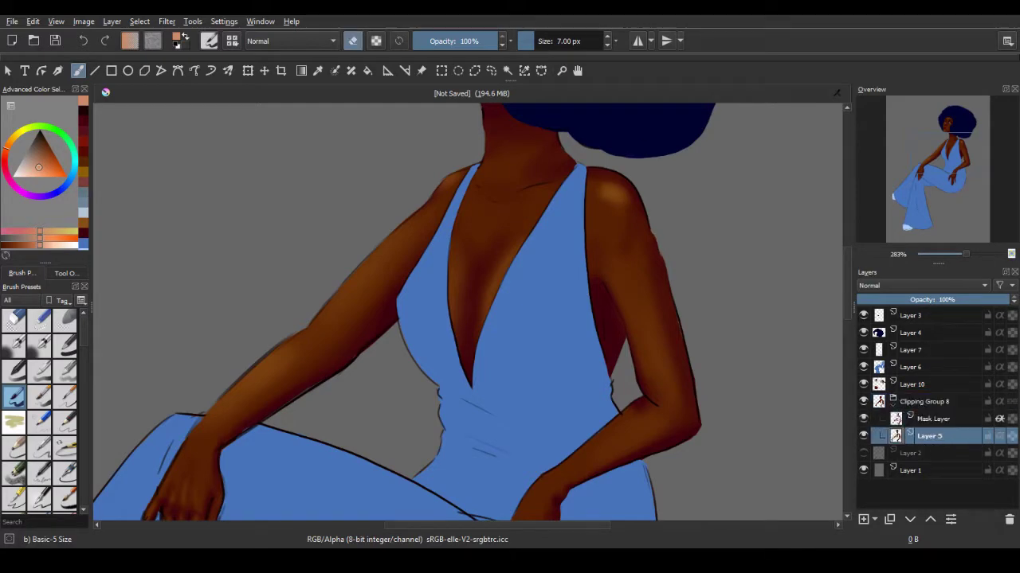
click(948, 124)
mouse_move(966, 254)
mouse_down()
mouse_move(956, 254)
mouse_move(969, 254)
mouse_up()
click(943, 177)
click(951, 121)
click(916, 333)
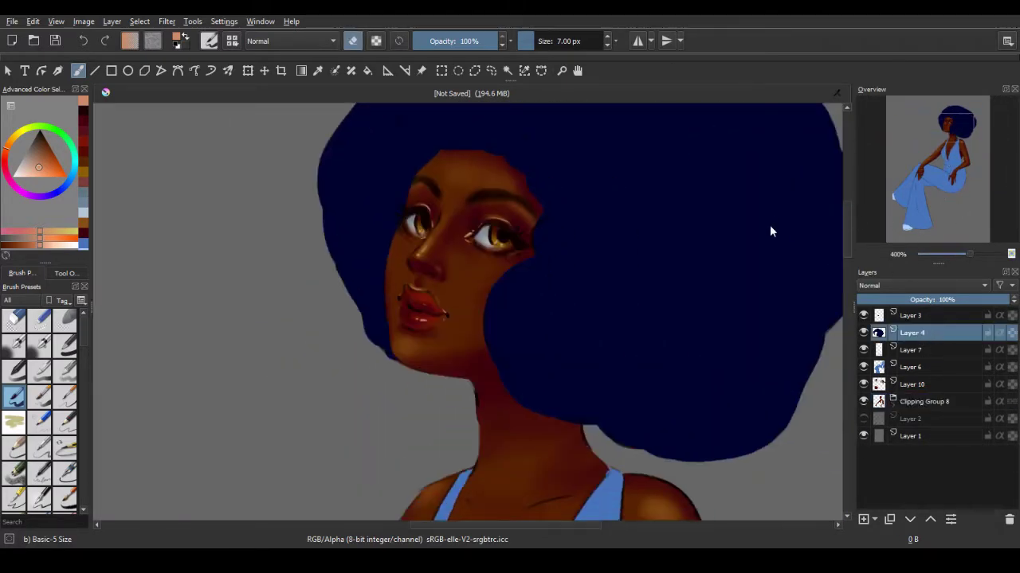
Wrap hair Layer 4 in a clipping group and airbrush a first test stroke on its mask
key(ctrl+shift+g)
scroll(770, 231, up, 3)
click(13, 345)
click(42, 137)
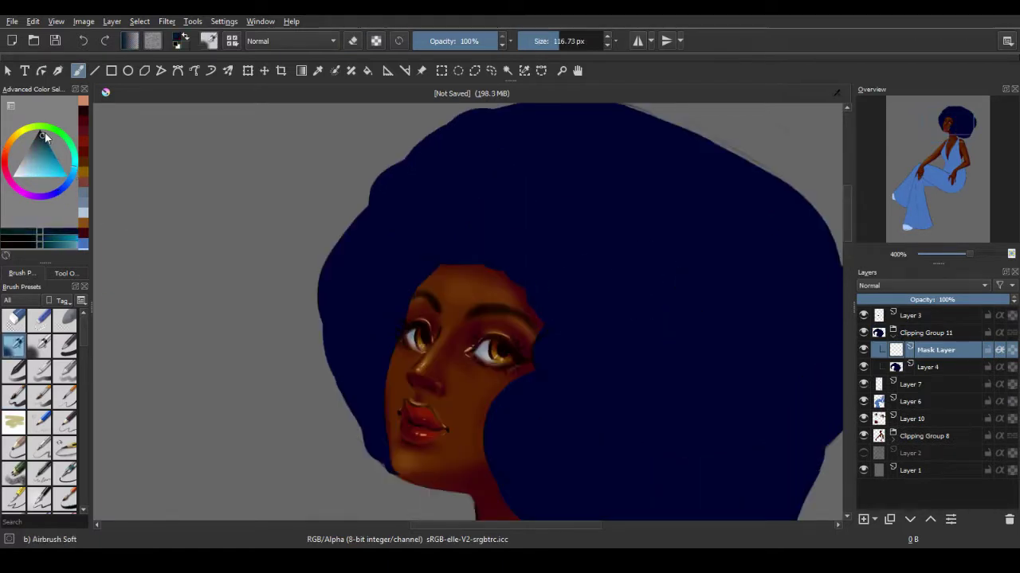
drag(331, 278, 338, 291)
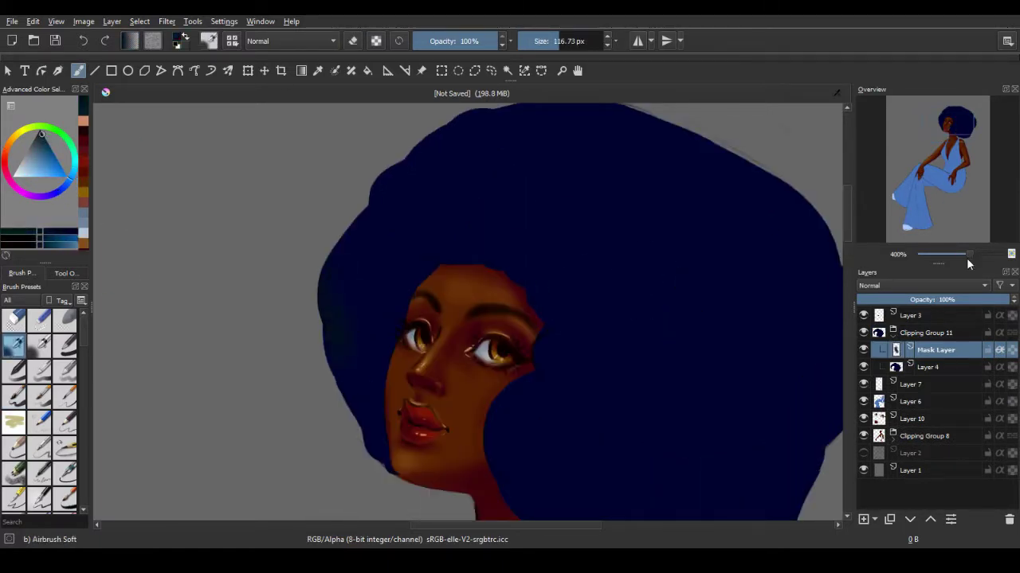
Choose a purple shade and airbrush a purple tint across the top of the afro
drag(969, 254, 964, 254)
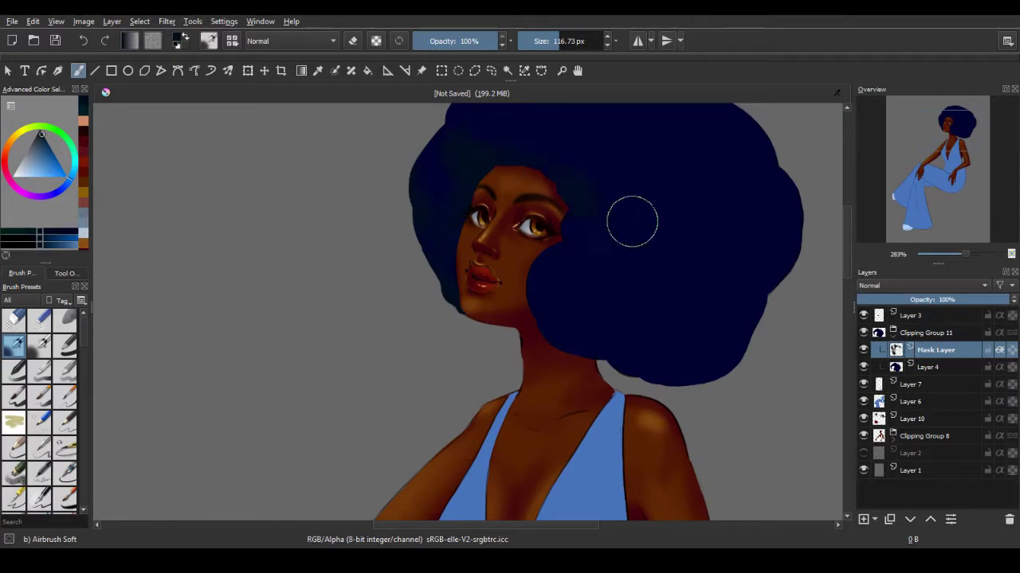
drag(722, 310, 682, 346)
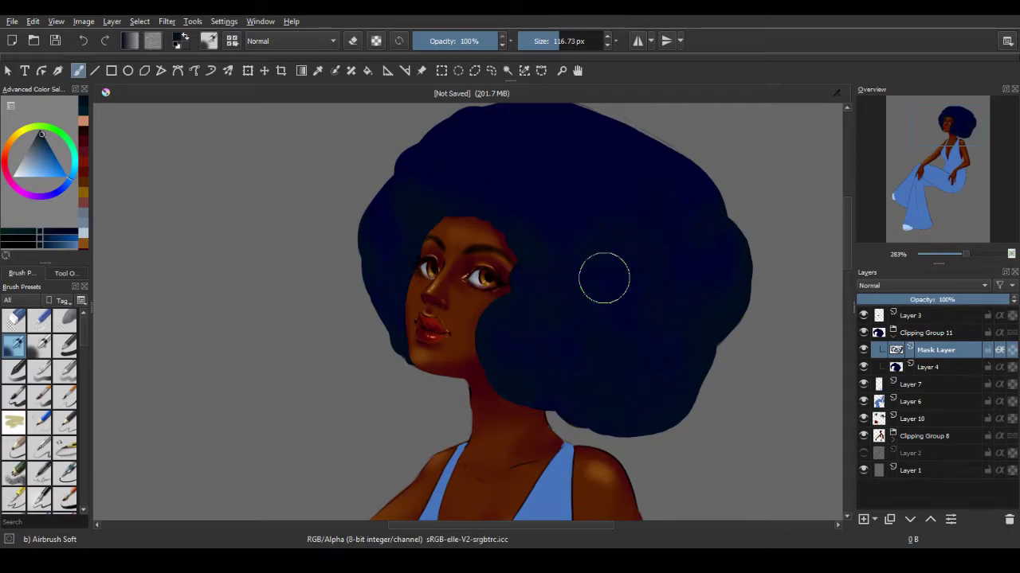
drag(604, 277, 592, 309)
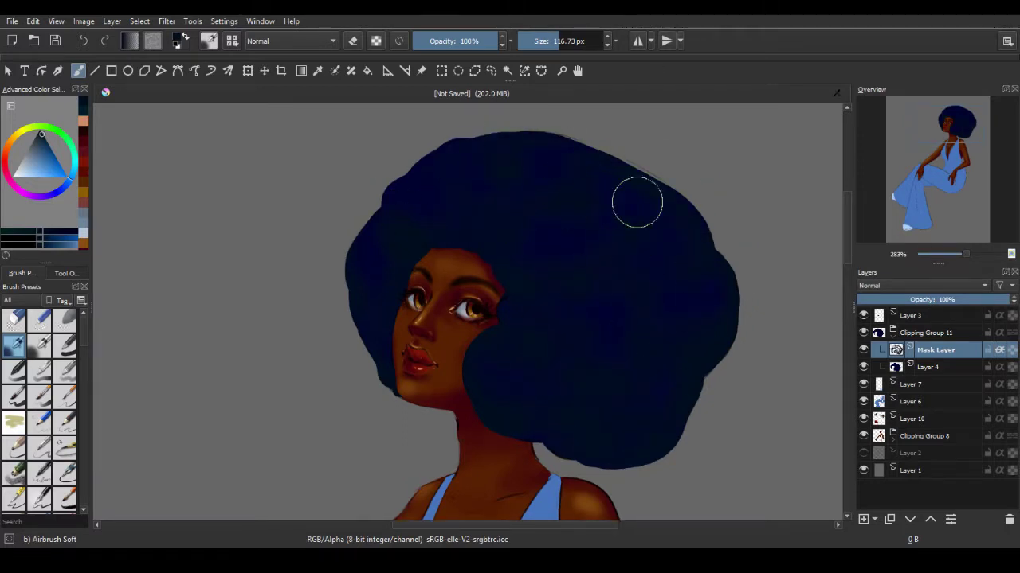
click(49, 195)
click(46, 151)
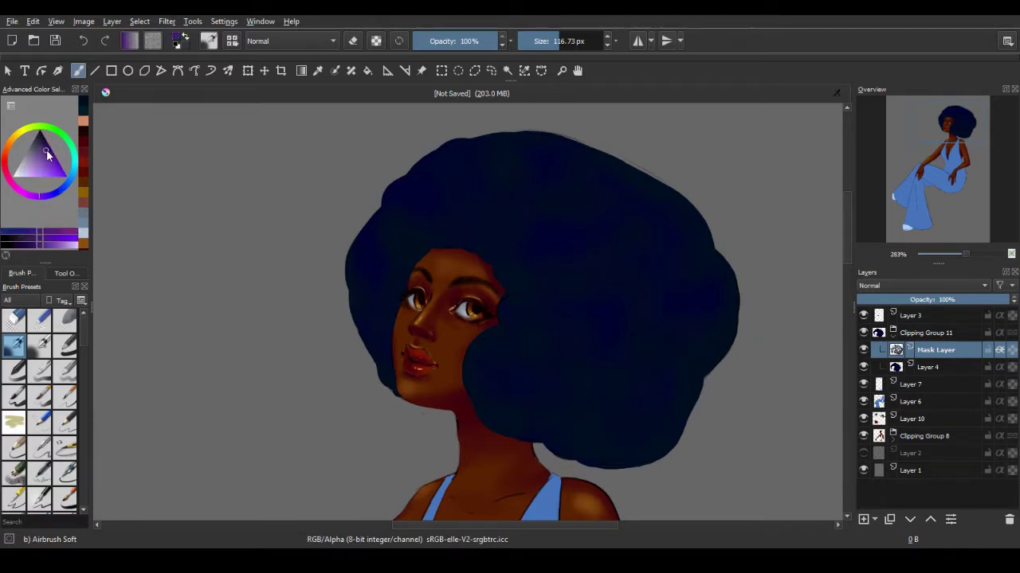
drag(46, 154, 48, 149)
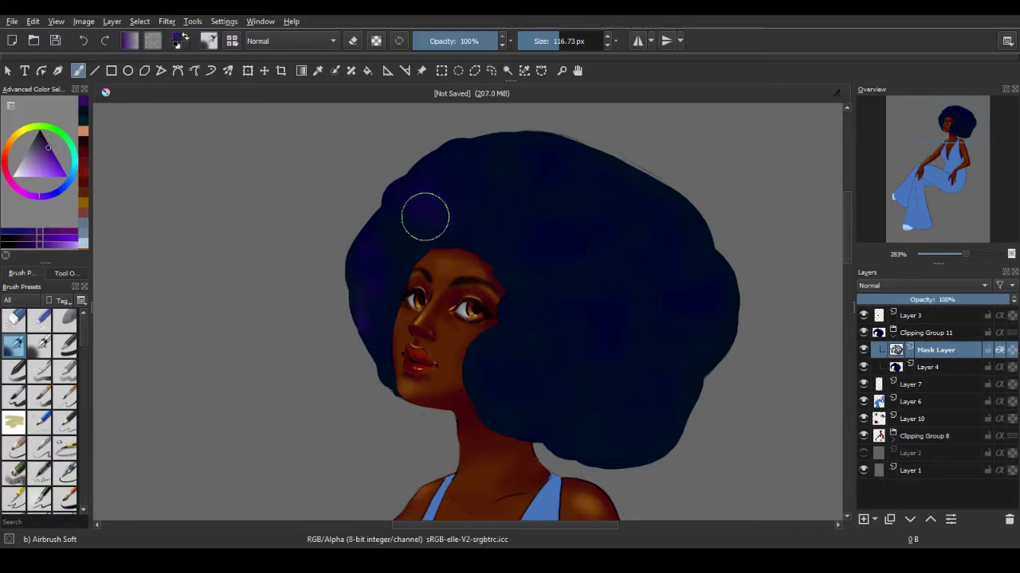
mouse_move(425, 217)
mouse_down()
mouse_move(550, 186)
mouse_move(557, 276)
mouse_move(501, 212)
mouse_up()
Airbrush the rest of the blue hair in dark magenta, then enlarge the brush to about 122 px
click(940, 134)
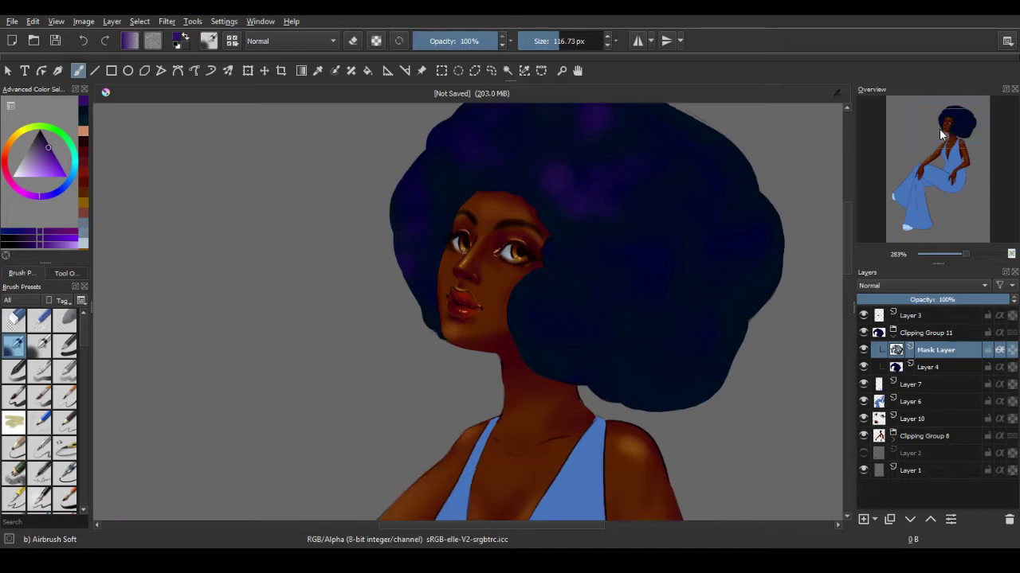
click(33, 173)
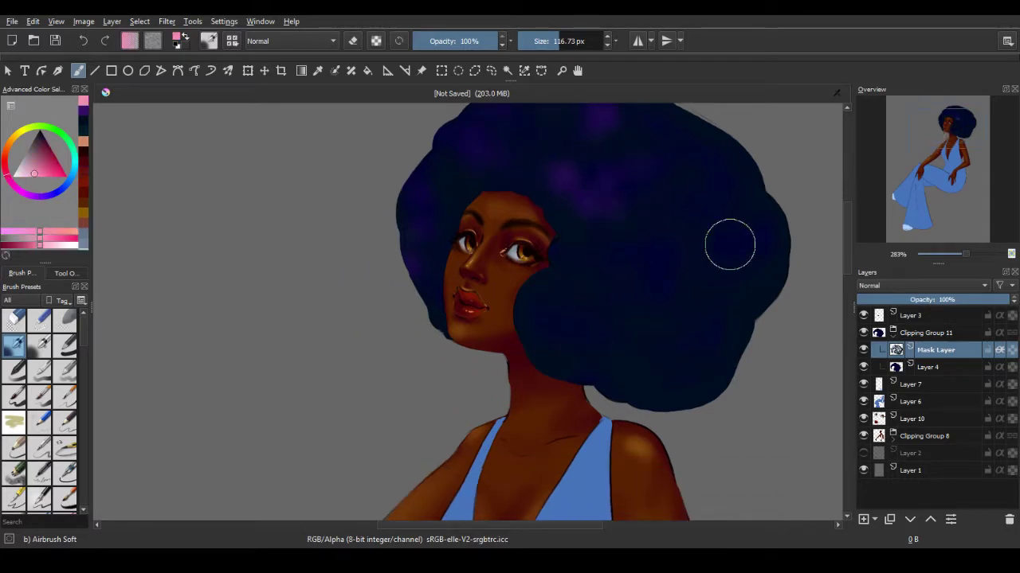
click(46, 141)
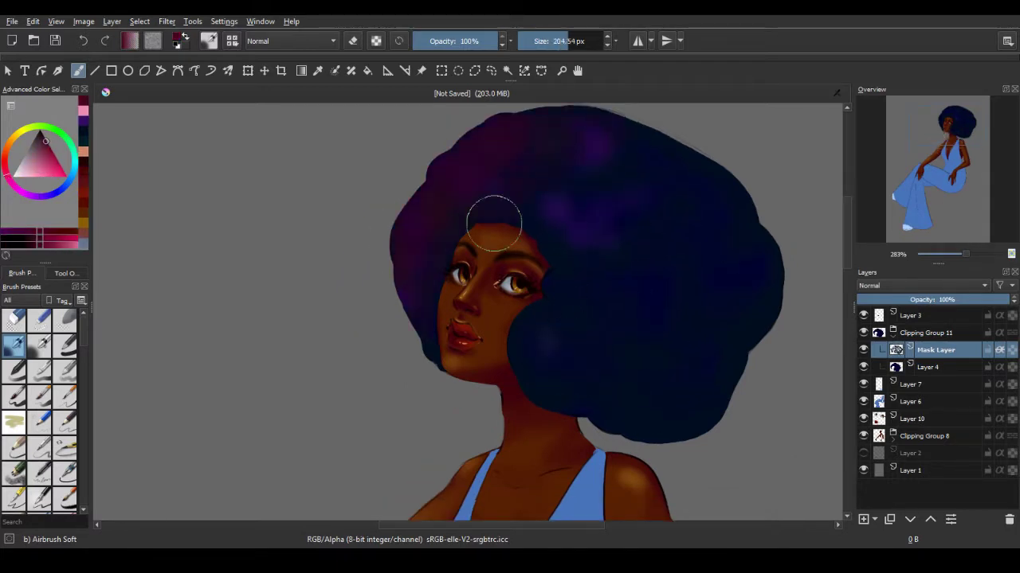
drag(494, 223, 655, 160)
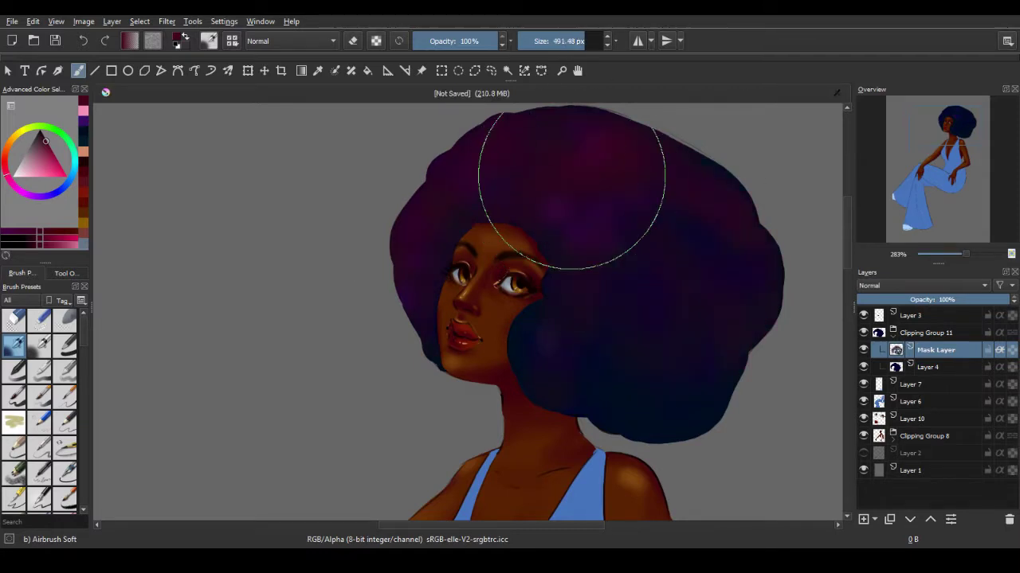
drag(571, 188, 467, 295)
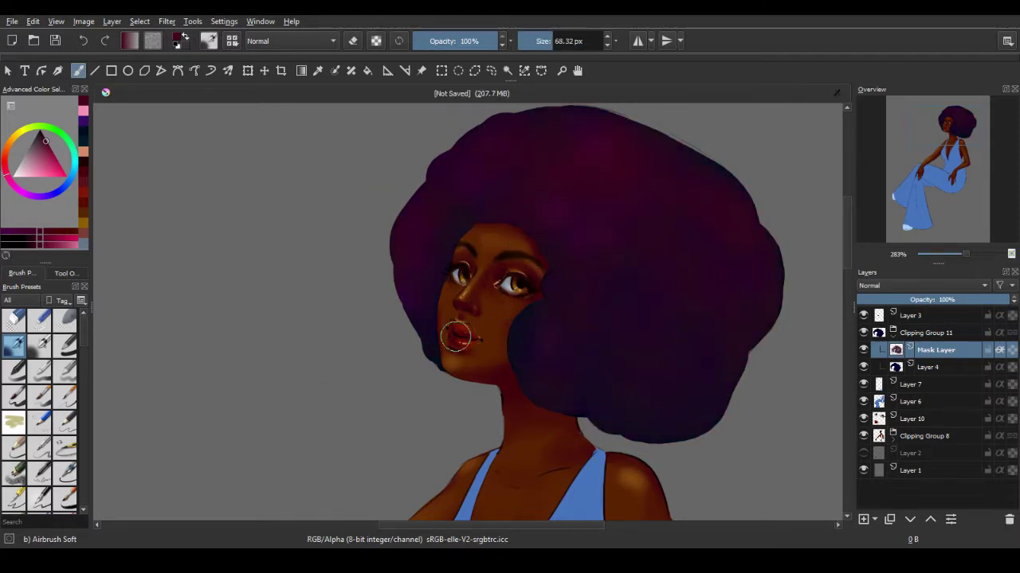
ctrl+click(555, 327)
drag(700, 262, 776, 327)
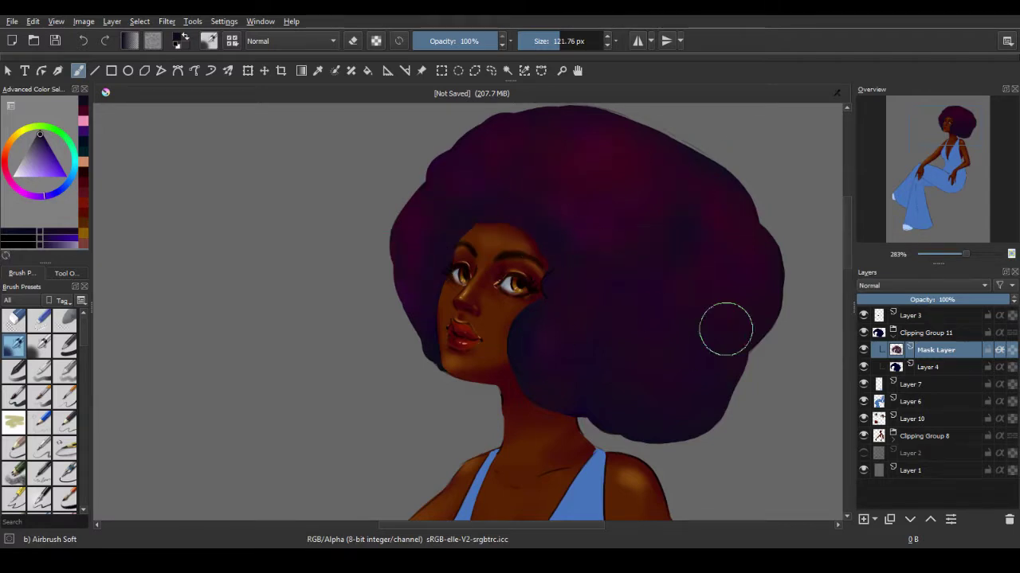
Select the skin clipping group's mask and load a brighter pink at about 181 px
click(422, 266)
ctrl+click(532, 240)
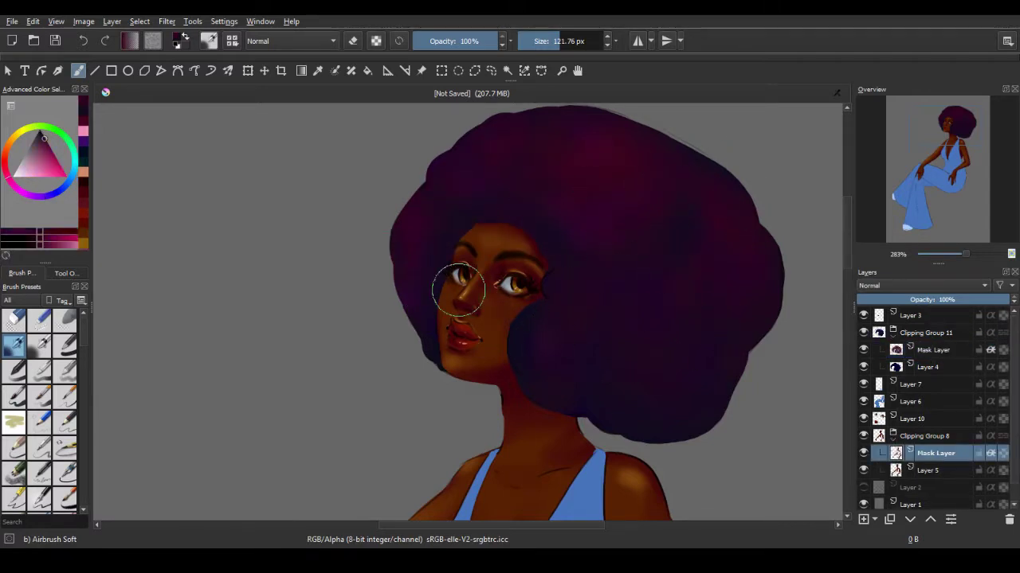
drag(23, 175, 46, 155)
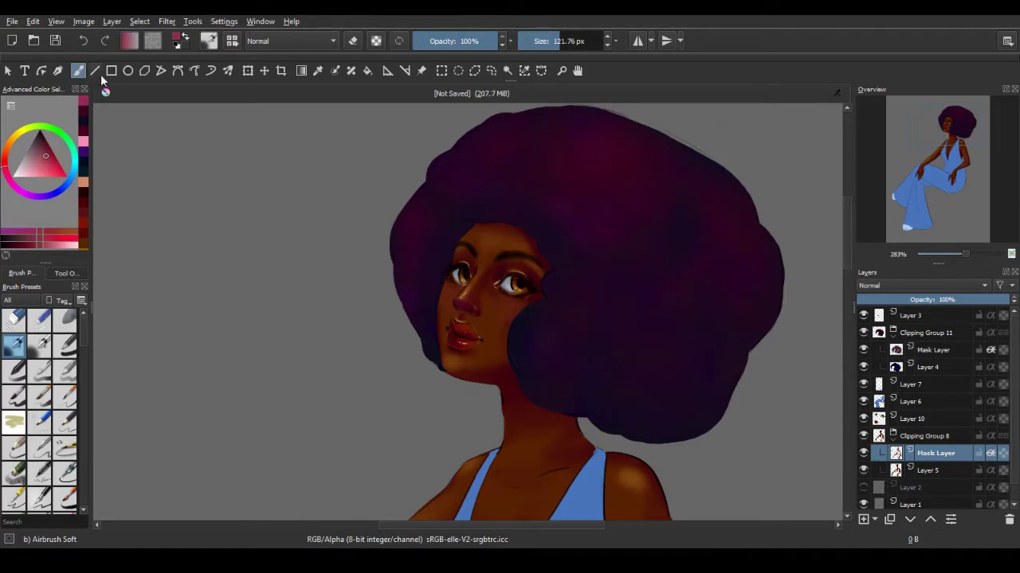
drag(508, 448, 555, 448)
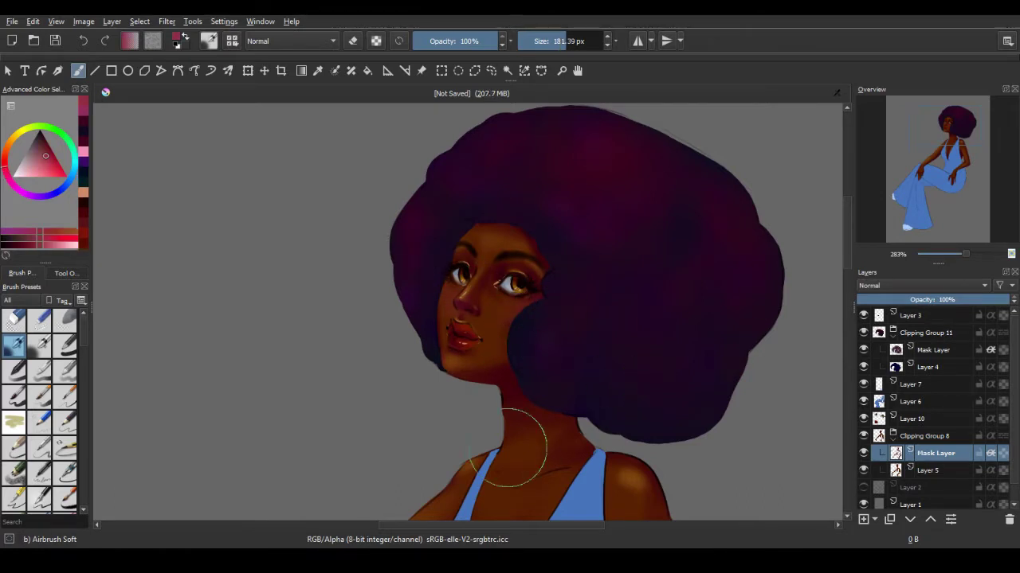
drag(964, 254, 957, 253)
Clip a mask to the jumpsuit layer and load the Charcoal Rock Soft brush with a shading blue
click(933, 211)
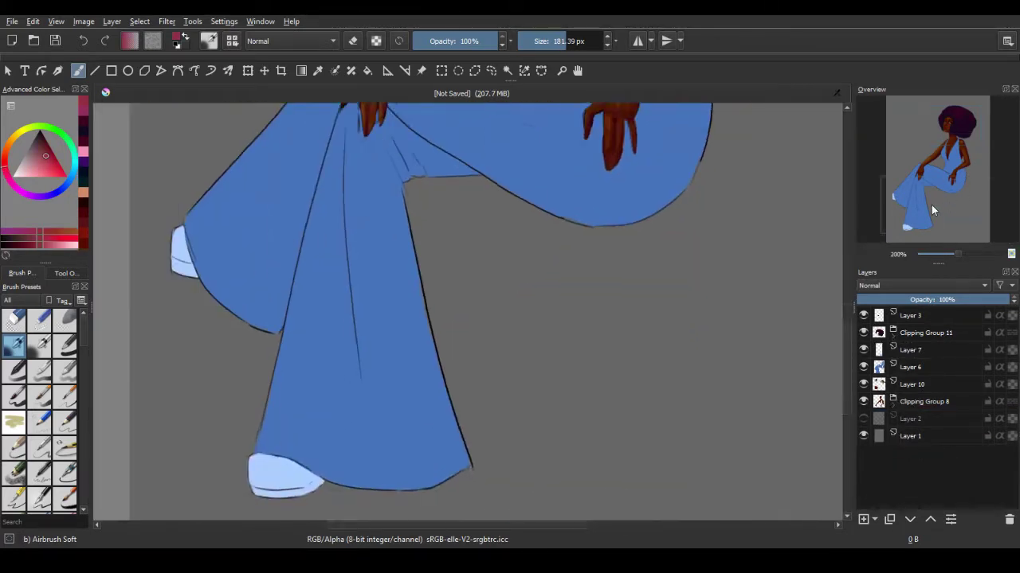
click(910, 367)
key(ctrl+shift+g)
click(936, 147)
scroll(83, 335, down, 2)
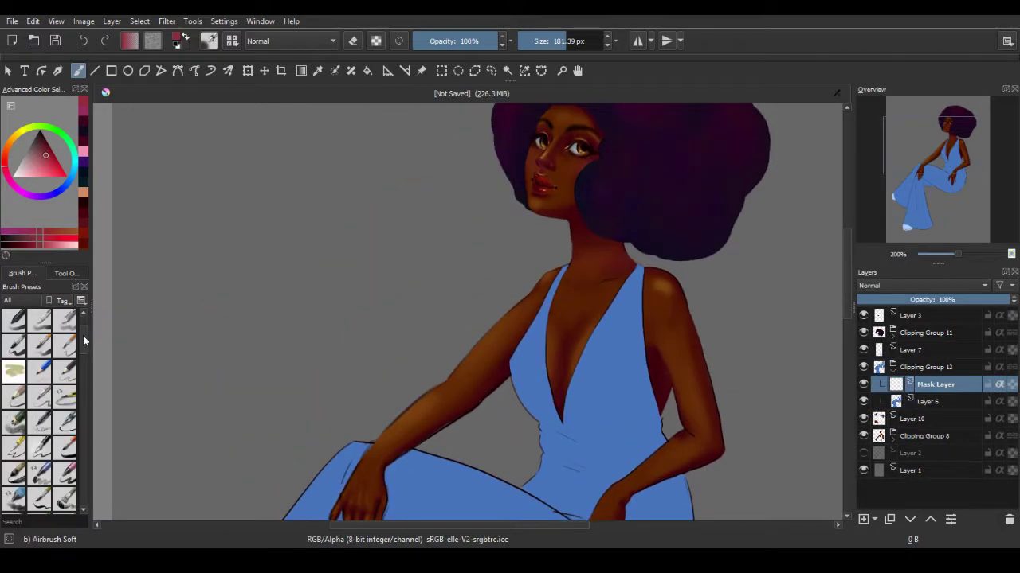
scroll(82, 335, down, 3)
click(65, 450)
scroll(922, 285, down, 2)
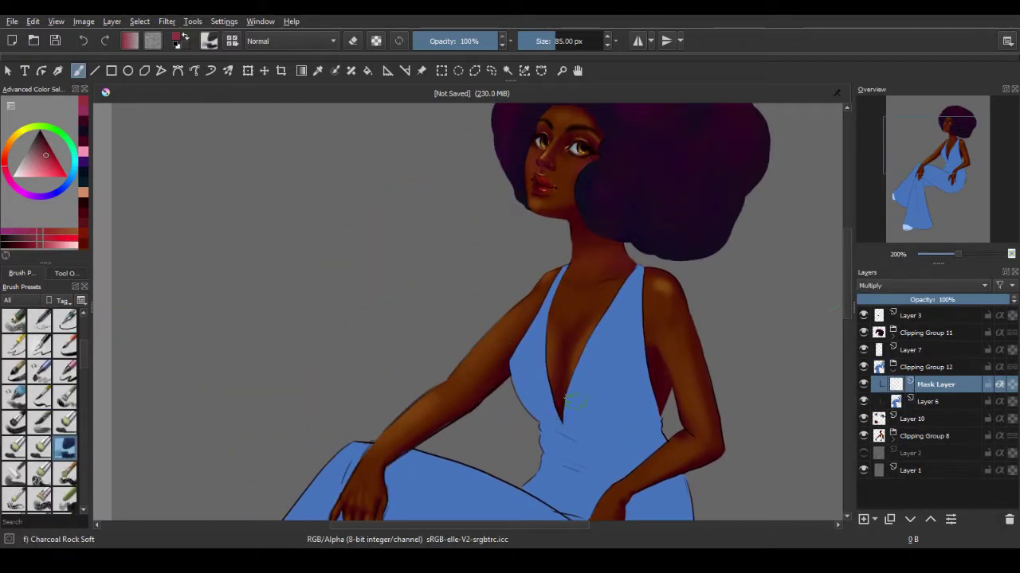
click(46, 152)
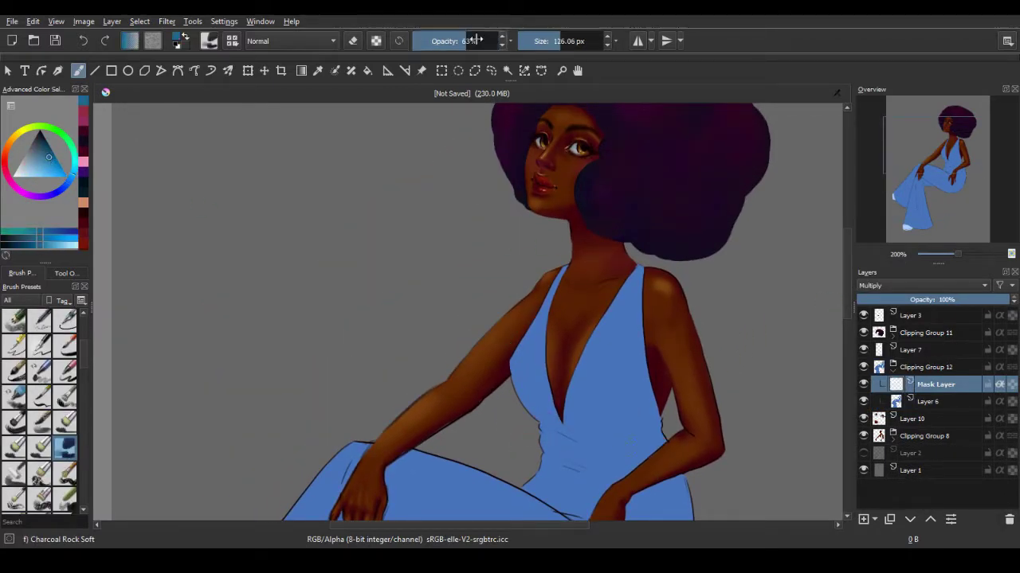
scroll(643, 214, down, 2)
Shade the jumpsuit strap and chest darker, then lighten the chest and waist
drag(637, 212, 631, 280)
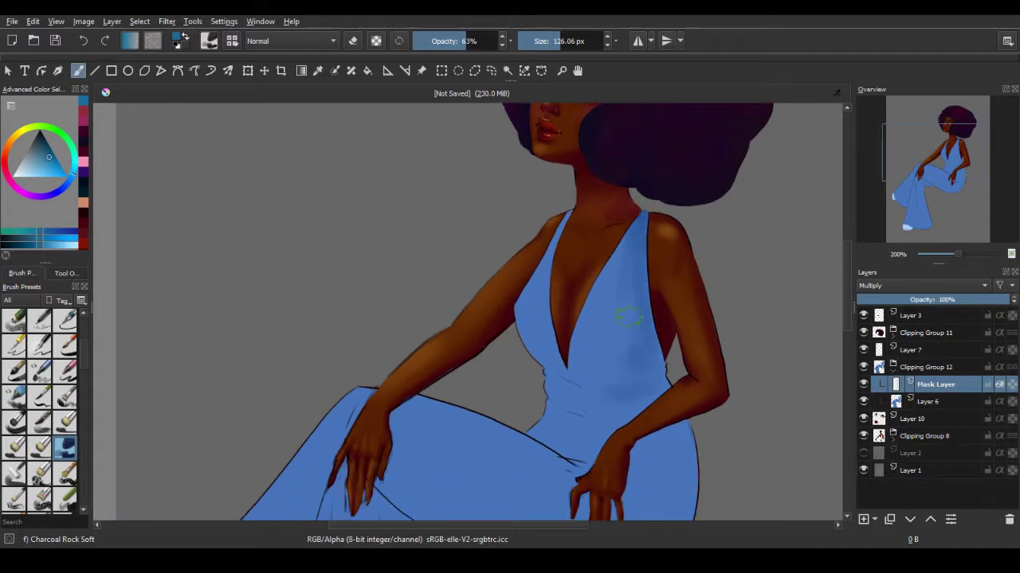
mouse_move(543, 371)
mouse_down()
mouse_move(613, 381)
mouse_move(662, 365)
mouse_move(622, 402)
mouse_up()
drag(637, 211, 661, 374)
mouse_move(633, 315)
mouse_down()
mouse_move(567, 438)
mouse_move(589, 410)
mouse_up()
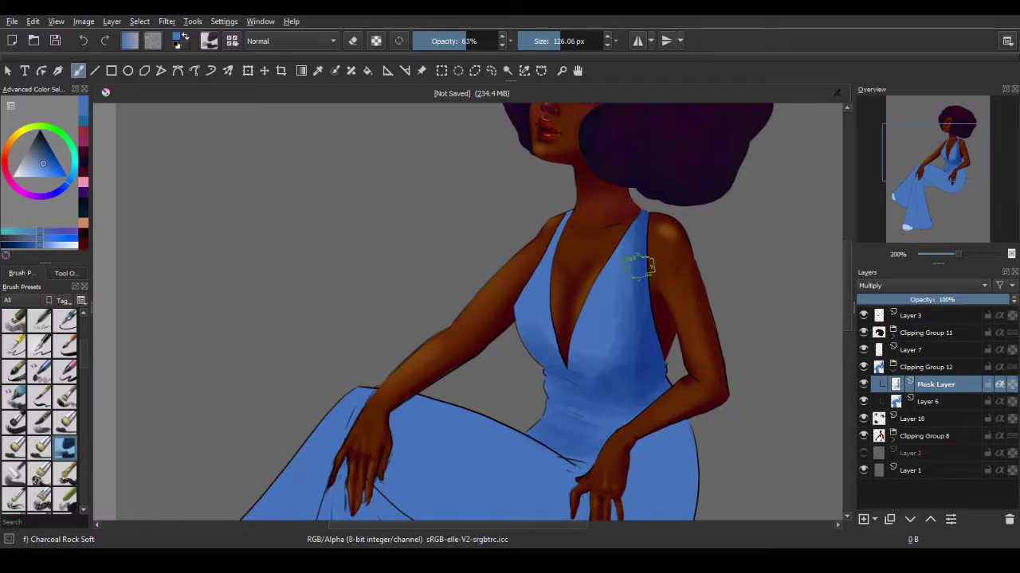
scroll(900, 287, up, 3)
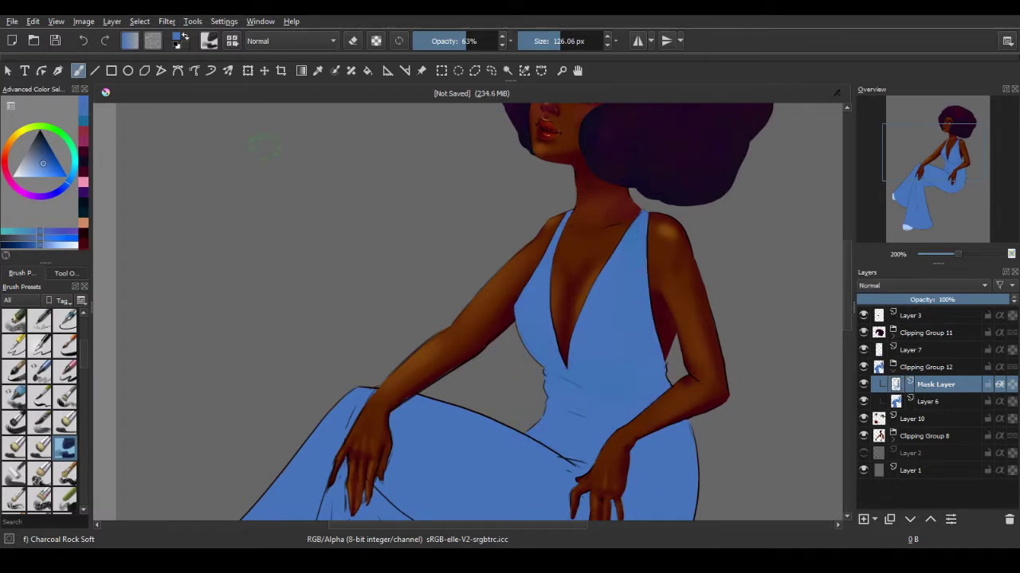
ctrl+click(659, 422)
drag(557, 319, 536, 398)
mouse_move(550, 350)
mouse_down()
mouse_move(618, 369)
mouse_move(569, 246)
mouse_move(644, 348)
mouse_move(606, 410)
mouse_move(575, 396)
mouse_up()
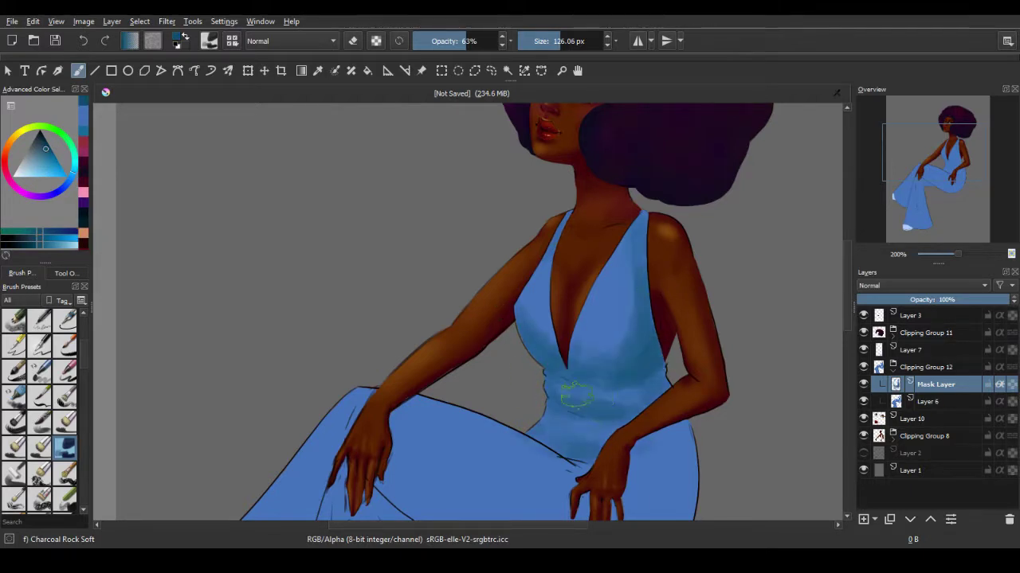
Shade the thigh, under the knee, the left pant leg and the central trouser fold darker
scroll(575, 396, down, 3)
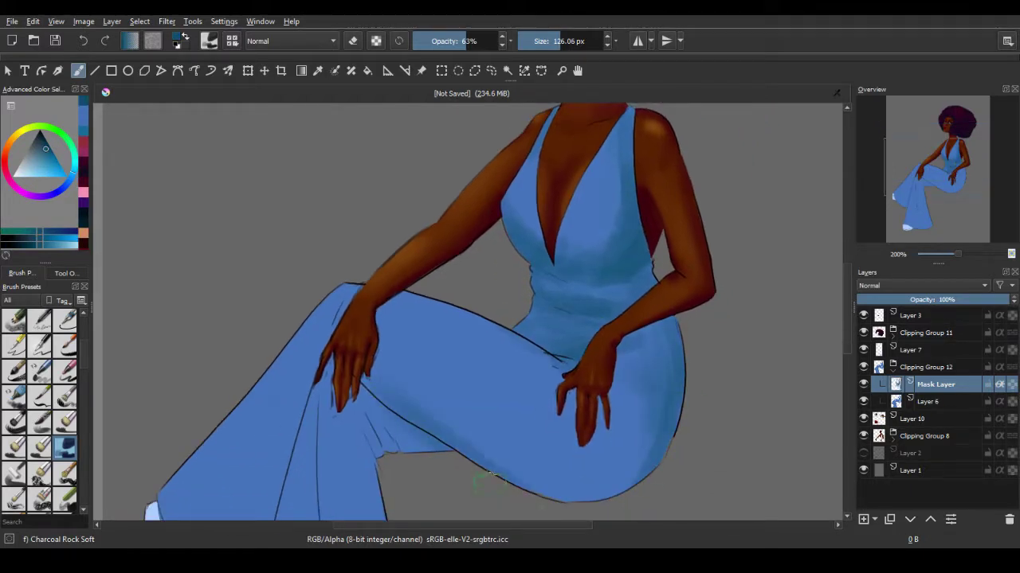
drag(487, 482, 645, 470)
mouse_move(573, 430)
mouse_down()
mouse_move(638, 334)
mouse_move(327, 383)
mouse_move(424, 438)
mouse_move(549, 478)
mouse_up()
scroll(478, 358, up, 3)
scroll(478, 358, down, 8)
drag(271, 422, 259, 318)
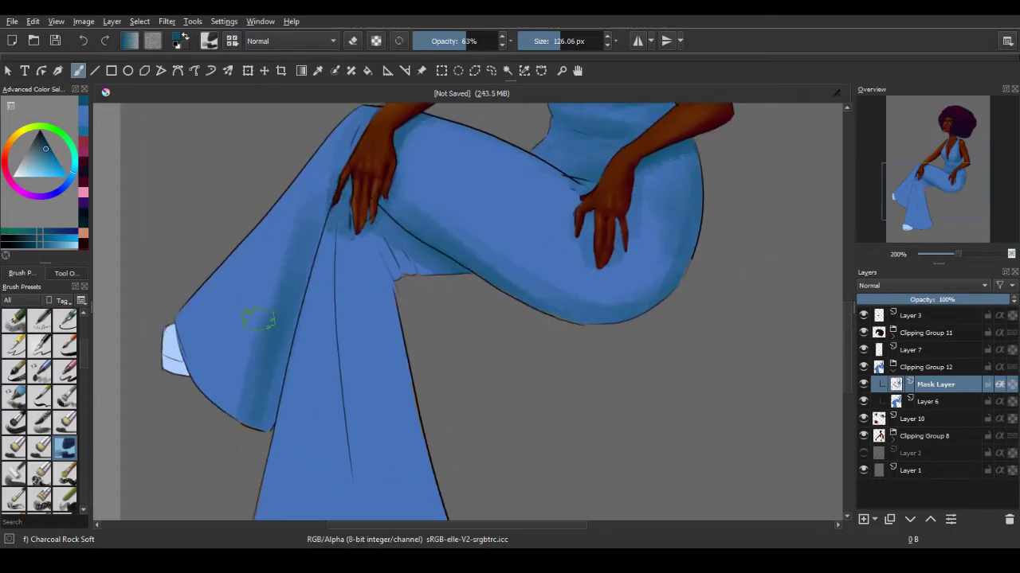
drag(271, 191, 231, 358)
scroll(259, 318, down, 2)
drag(379, 179, 430, 434)
drag(398, 255, 450, 486)
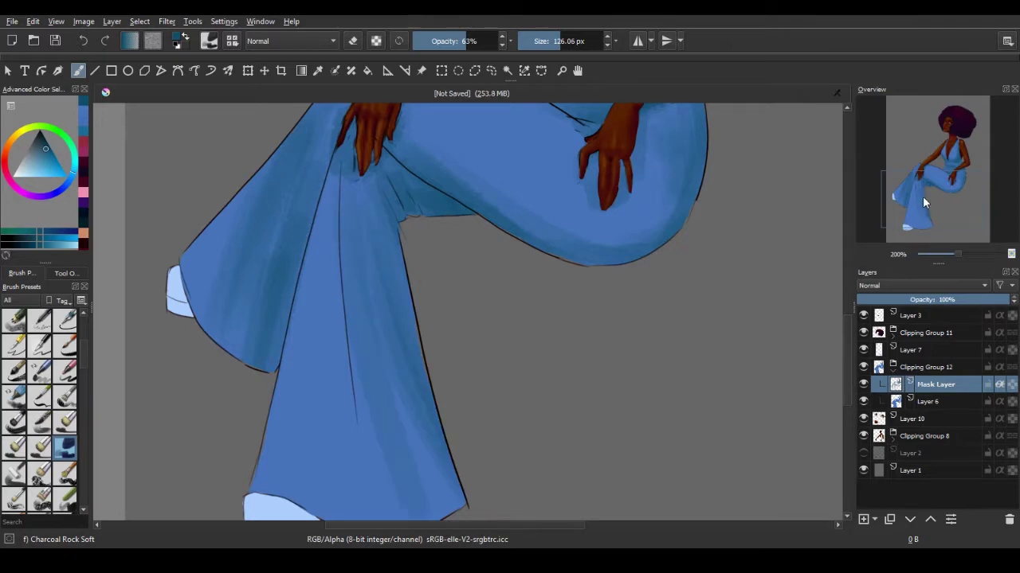
drag(924, 203, 940, 171)
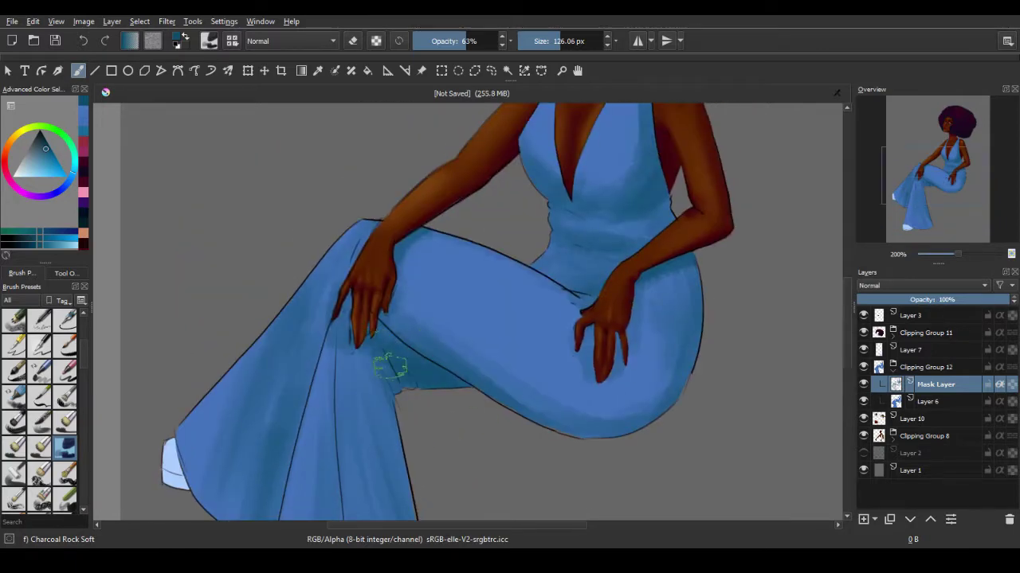
Zoom in on the bodice and sample several new blues from the dress
scroll(509, 318, up, 6)
scroll(627, 255, down, 3)
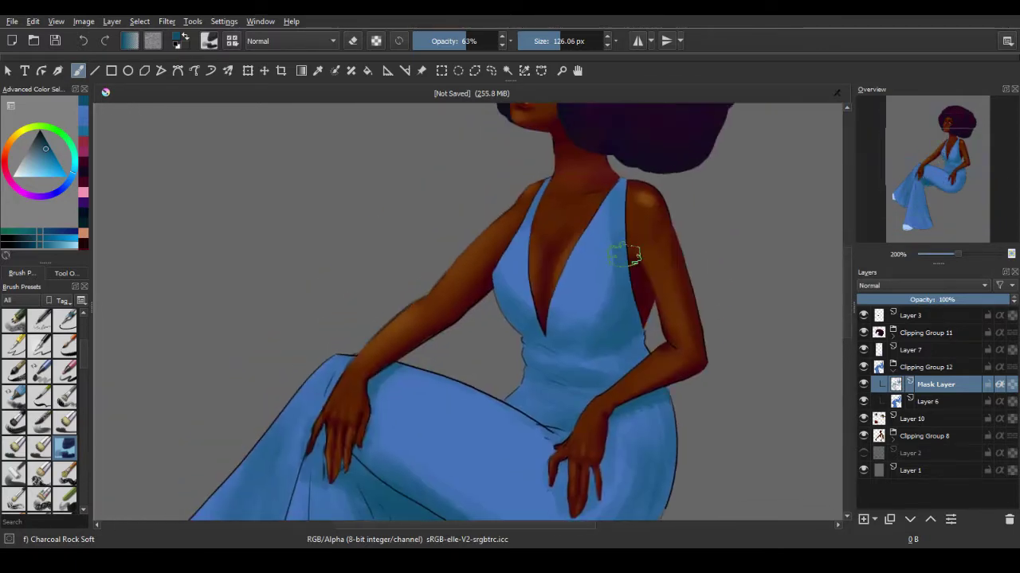
ctrl+click(626, 255)
key(ctrl+plus)
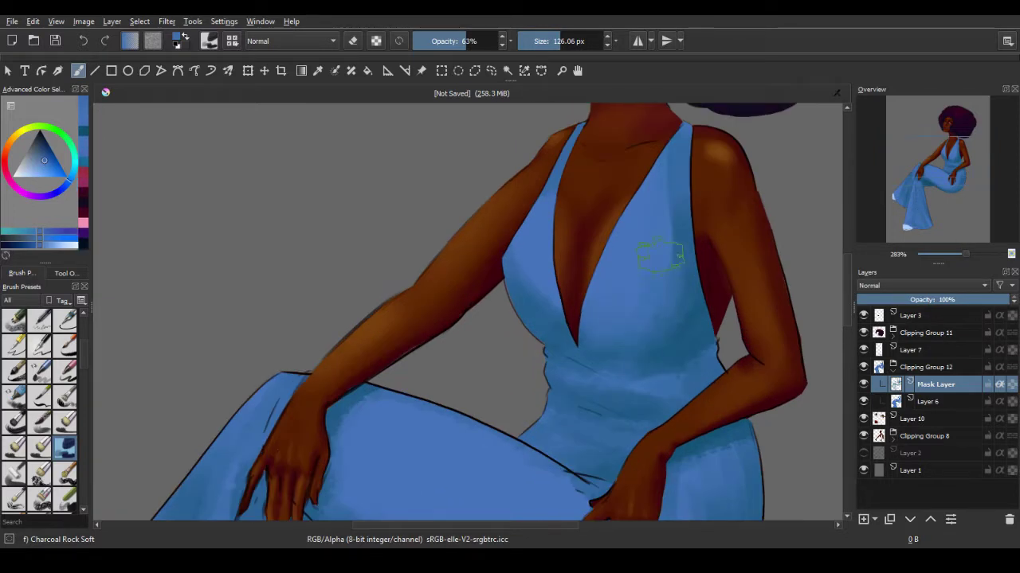
ctrl+click(675, 337)
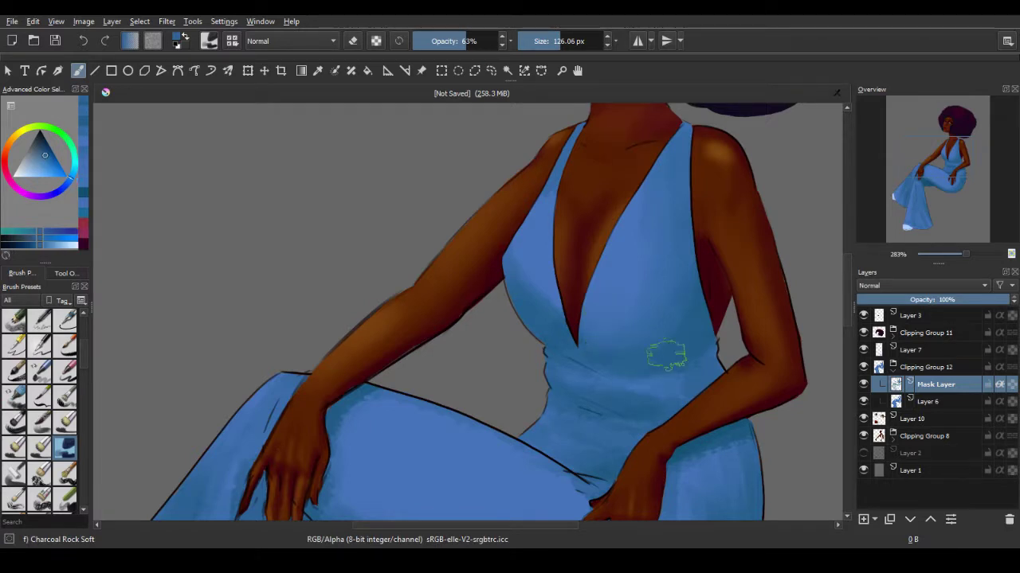
ctrl+click(695, 347)
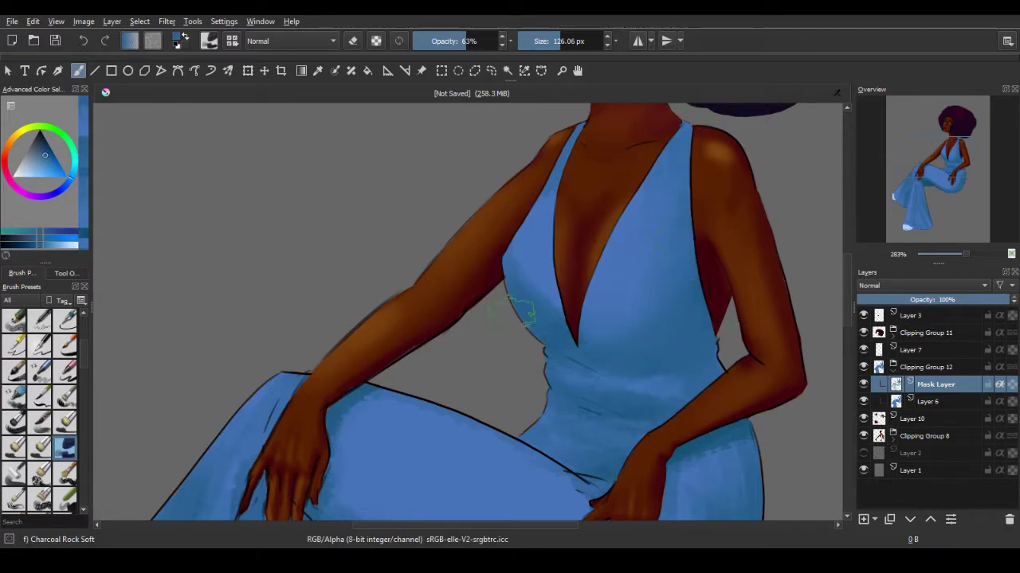
ctrl+click(568, 170)
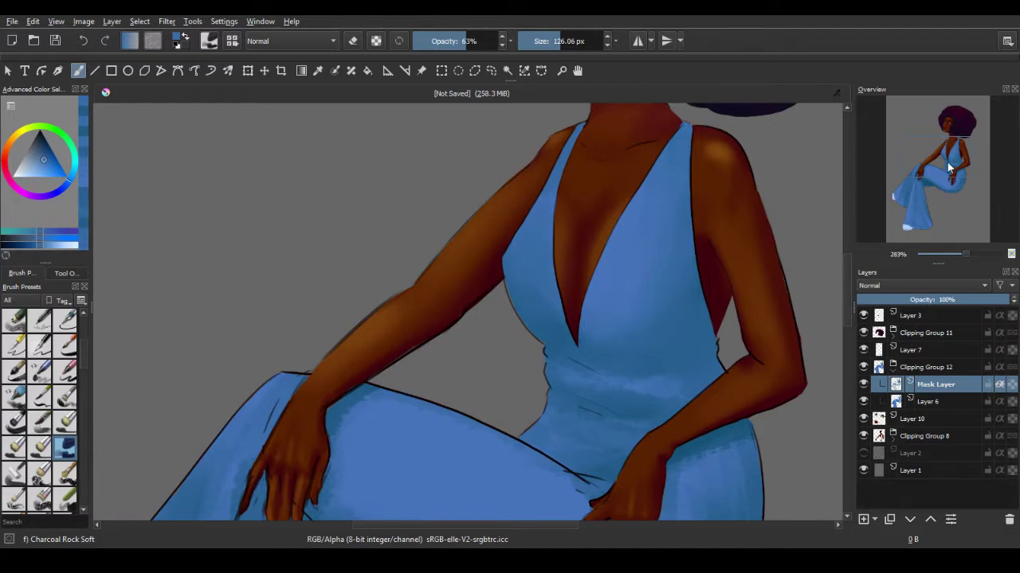
scroll(566, 331, down, 3)
Resize the brush and sample blues from around the jumpsuit waist
key(bracketleft)
key(bracketleft)
key(bracketleft)
ctrl+click(557, 262)
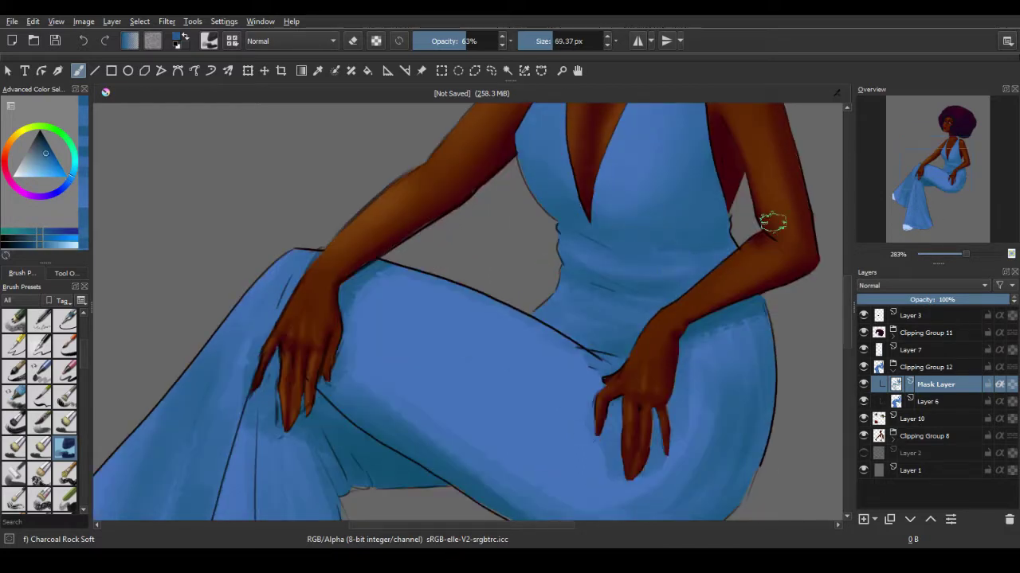
ctrl+click(639, 297)
ctrl+click(652, 297)
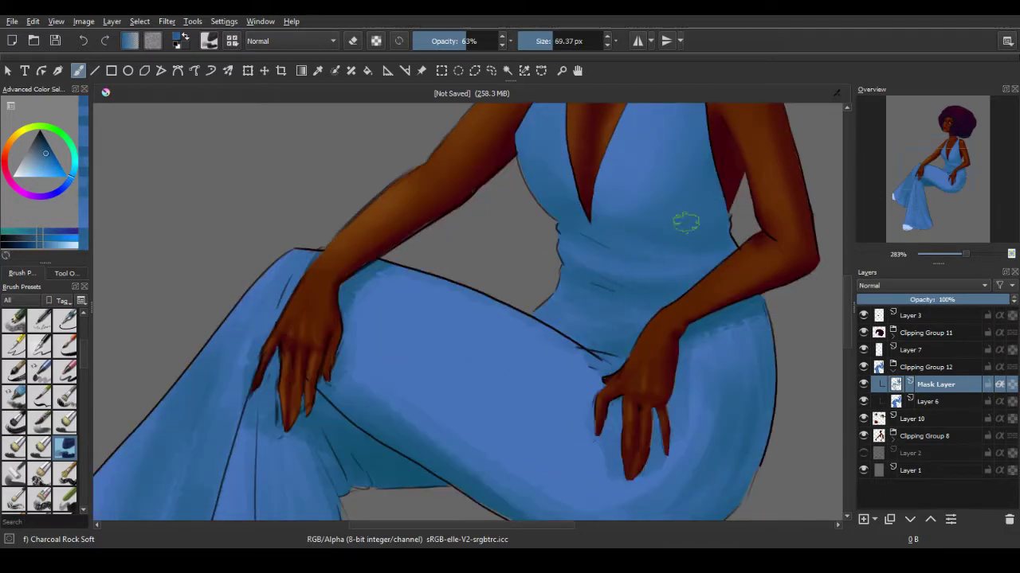
scroll(578, 328, down, 1)
key(bracketright)
key(bracketright)
key(bracketright)
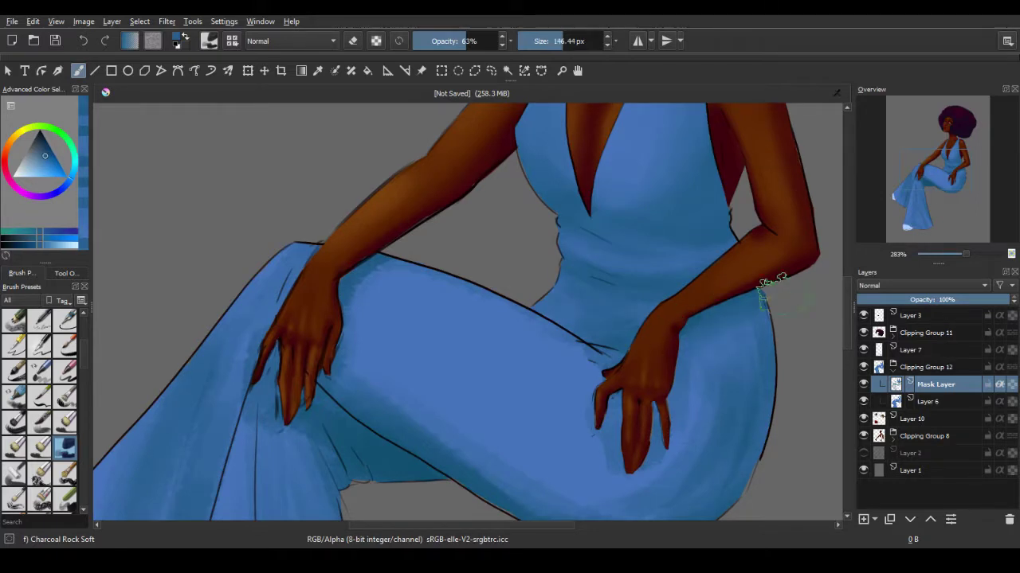
scroll(764, 303, down, 2)
Sample a thigh blue and paint shading across the thigh
ctrl+click(685, 338)
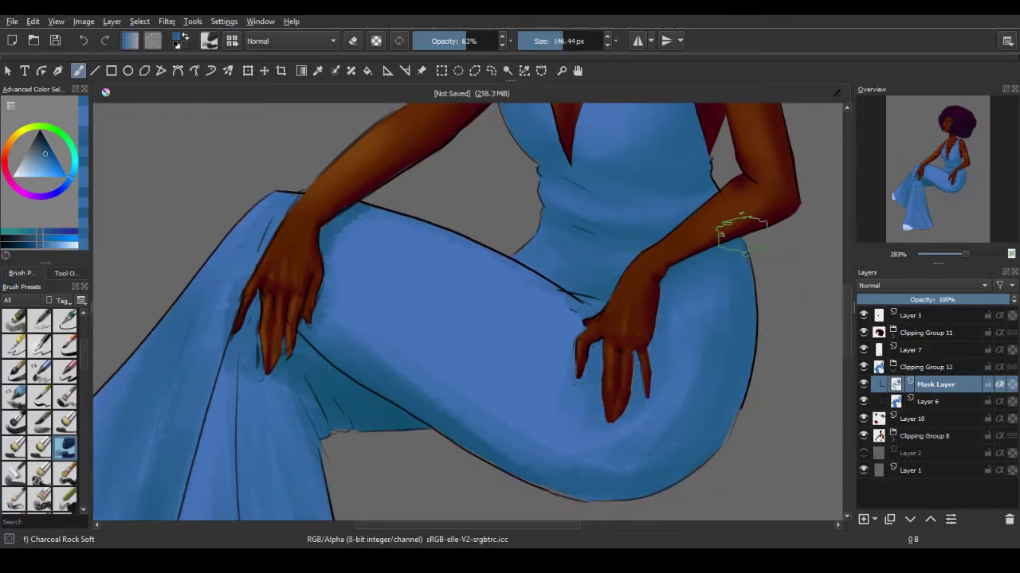
ctrl+click(603, 454)
ctrl+click(646, 388)
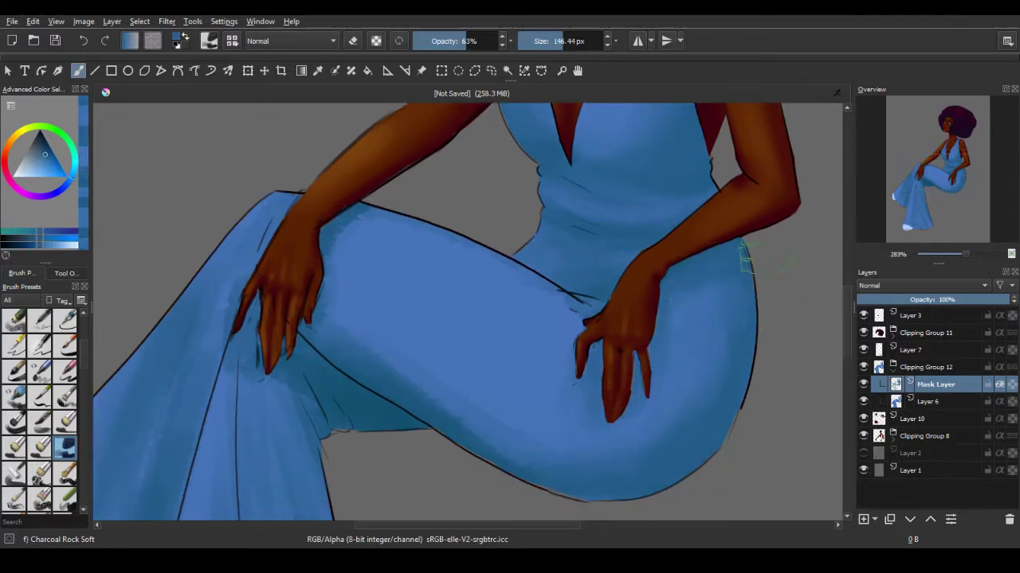
ctrl+click(489, 458)
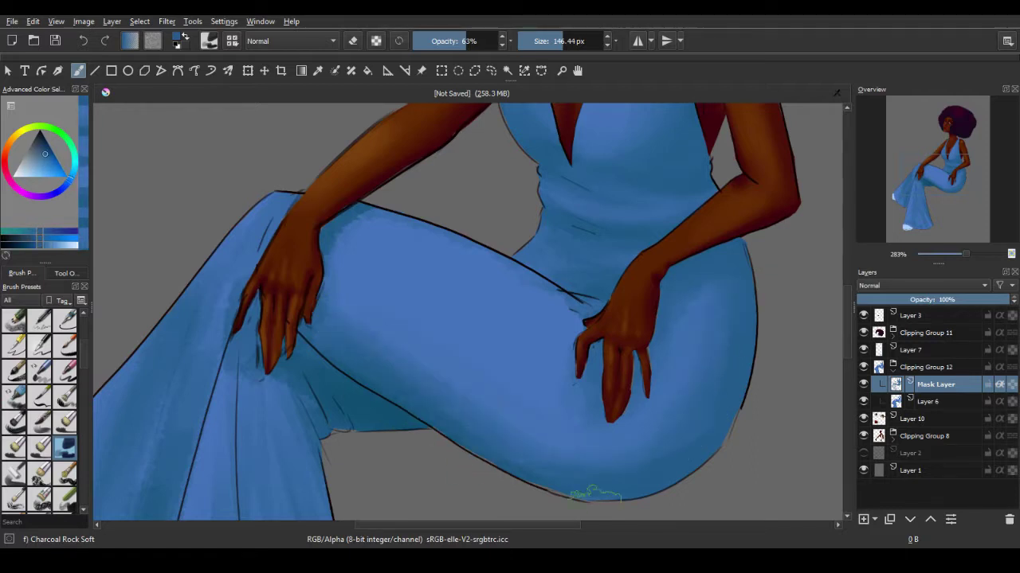
ctrl+click(403, 243)
drag(402, 242, 524, 339)
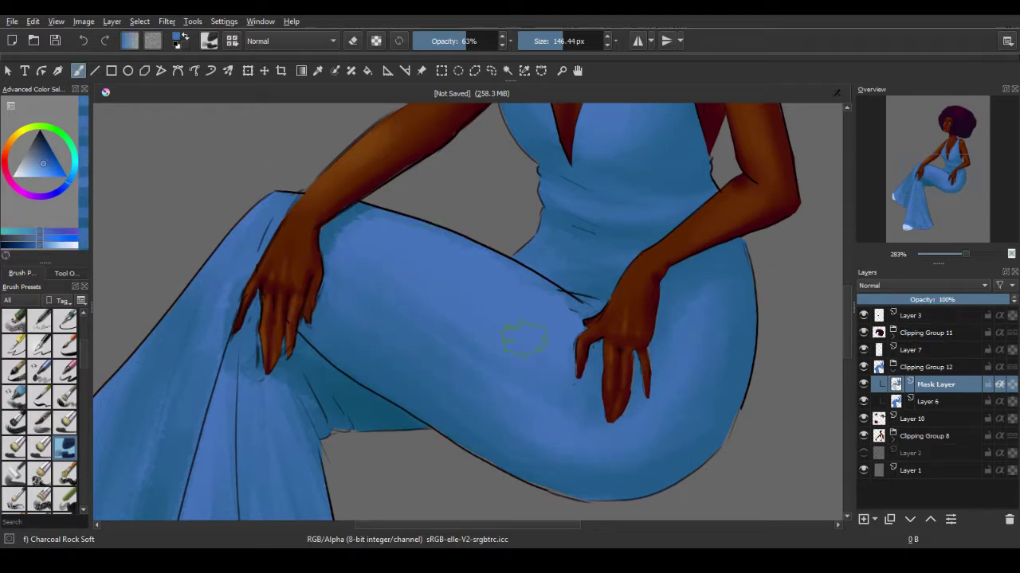
Lower brush opacity and softly shade near the upper arm and the pant leg at 200% zoom
key(o)
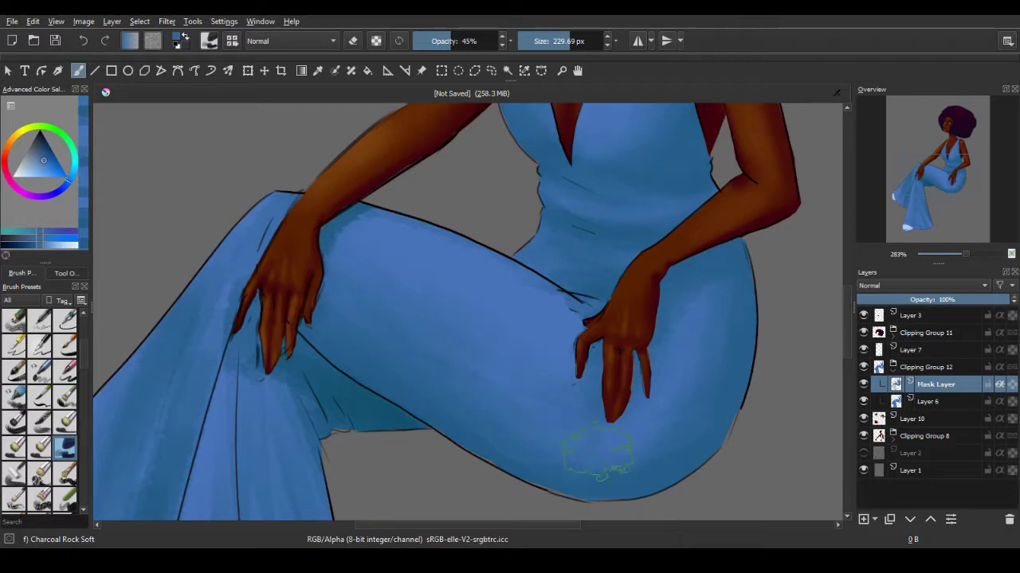
key(bracketright)
drag(287, 255, 362, 187)
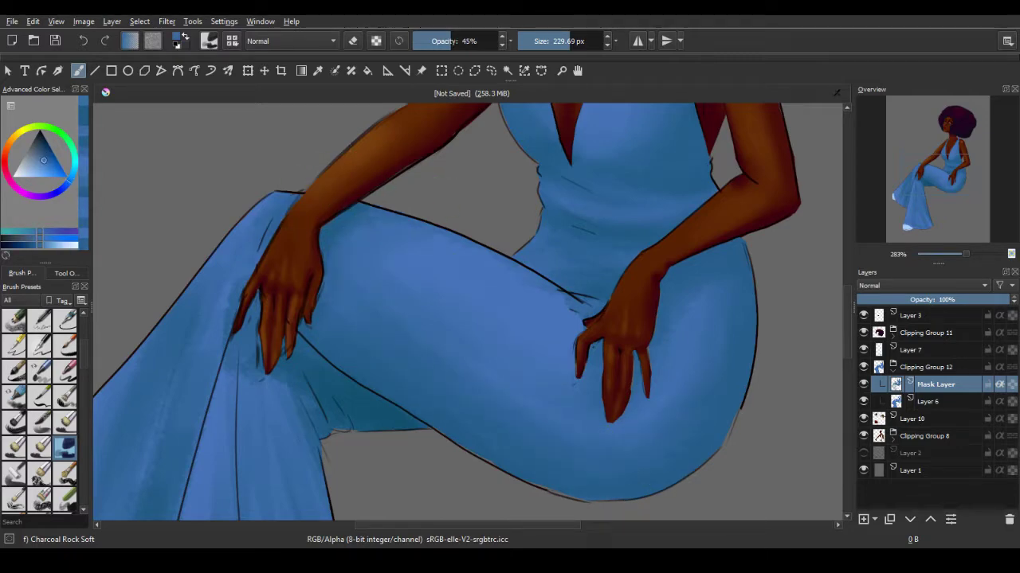
drag(129, 412, 408, 324)
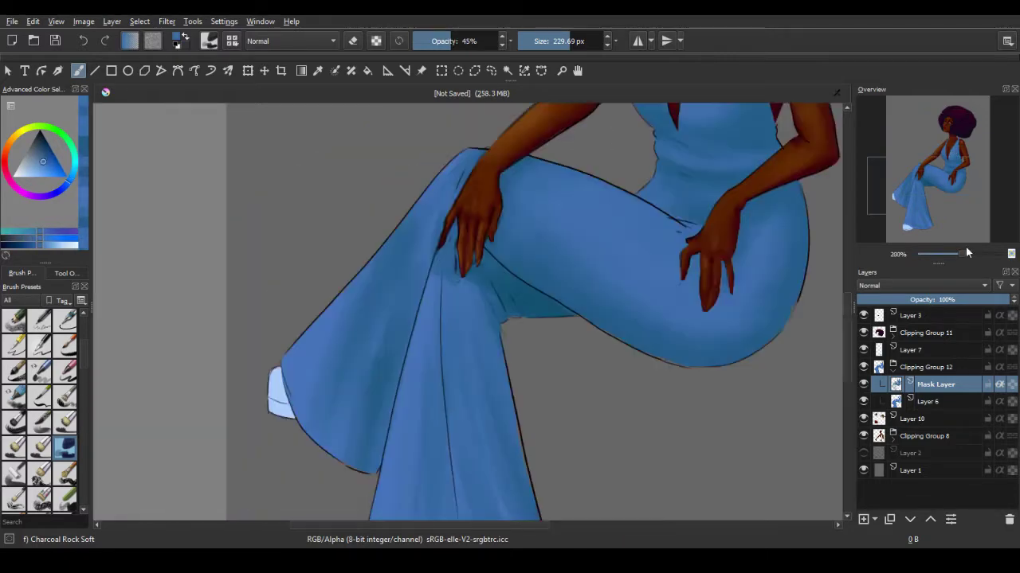
key(minus)
key(bracketleft)
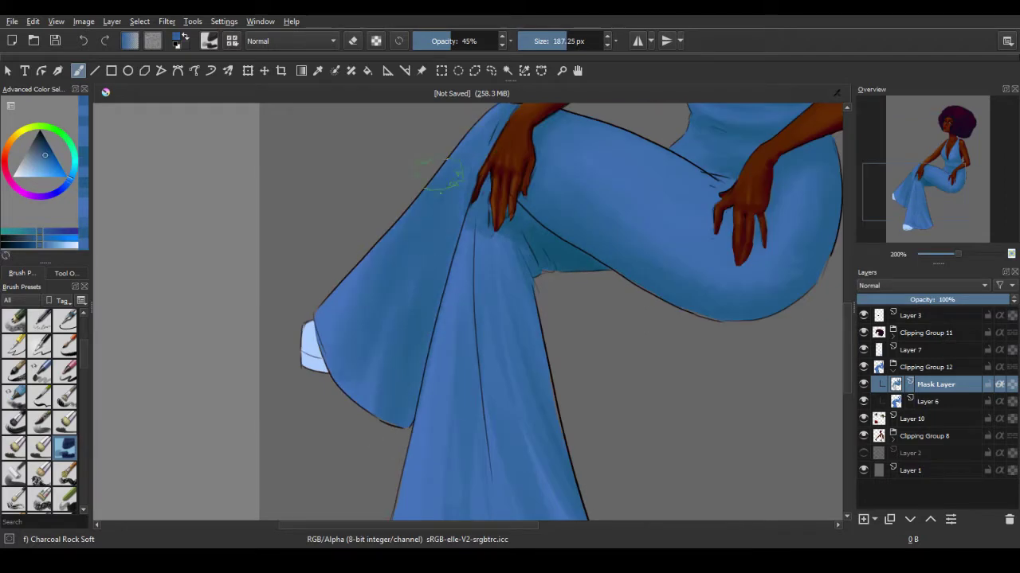
drag(392, 299, 324, 400)
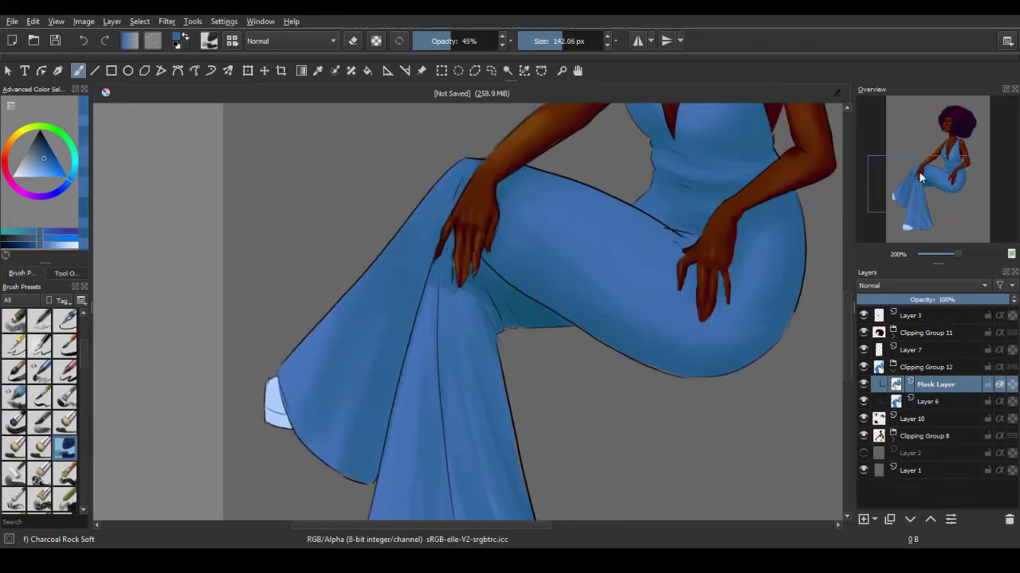
Shade down the central pant fold and darken the right edge of the lower leg
drag(919, 177, 920, 190)
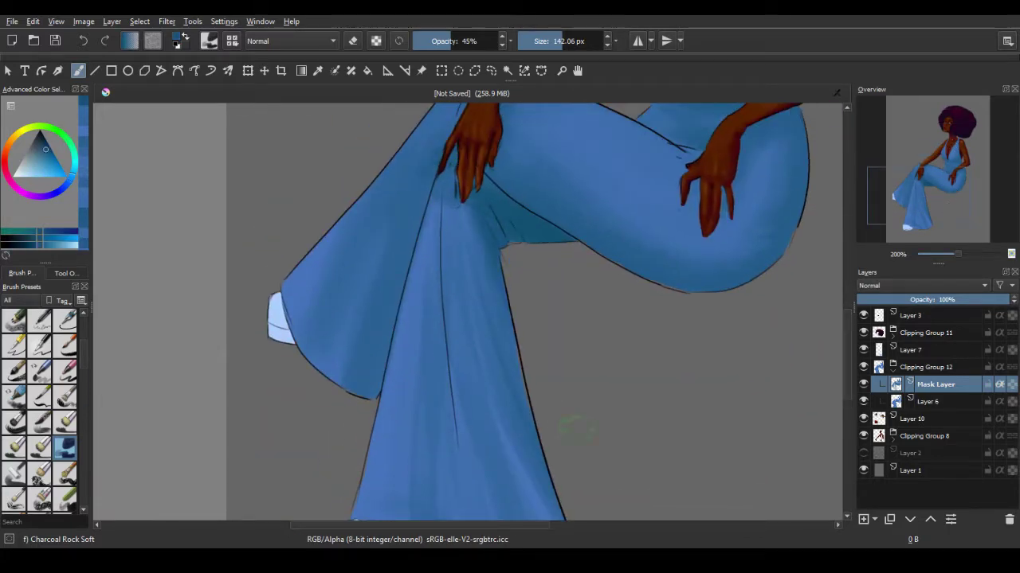
drag(573, 430, 605, 359)
drag(482, 223, 521, 402)
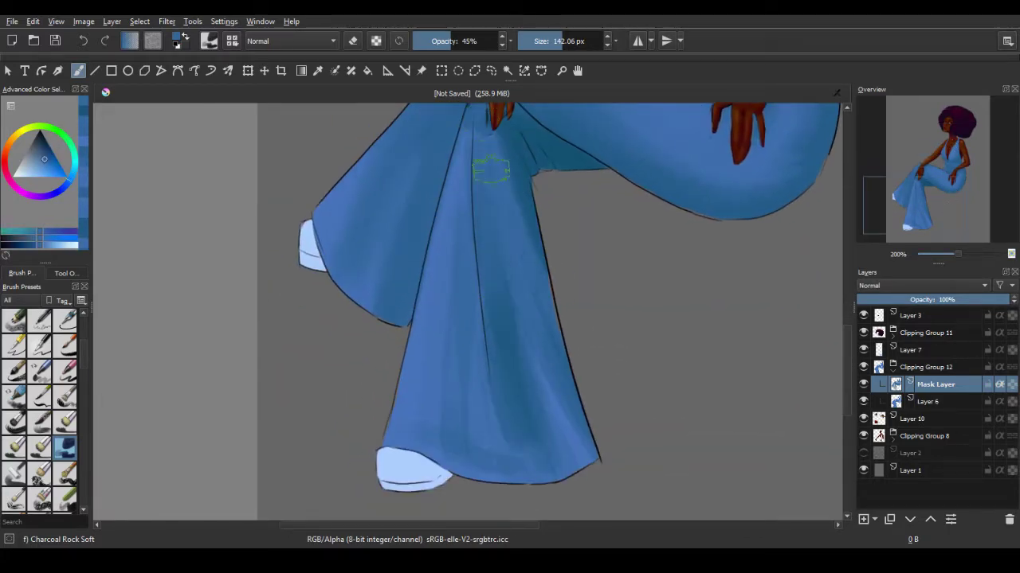
drag(510, 168, 519, 424)
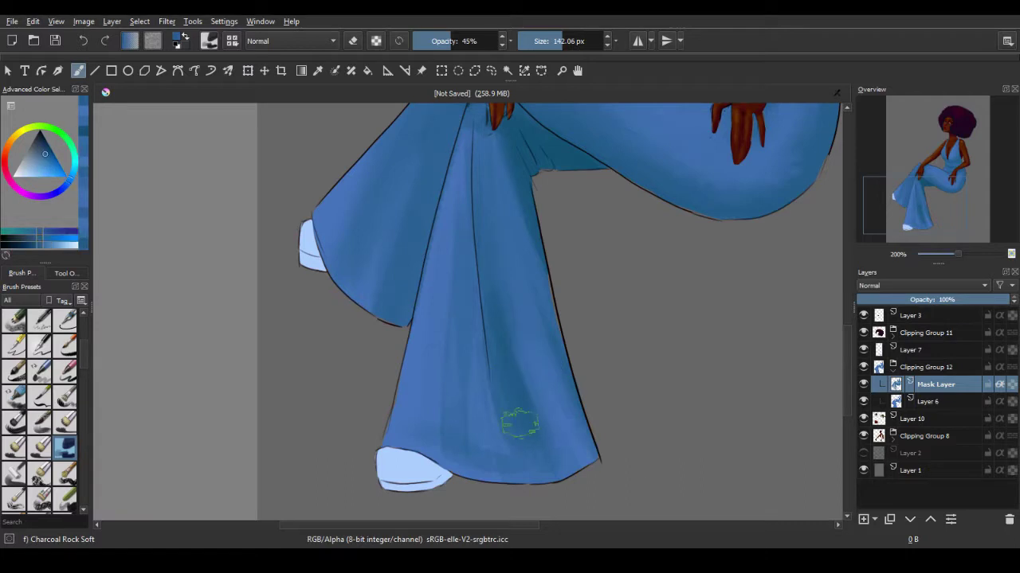
drag(572, 405, 586, 459)
ctrl+click(567, 410)
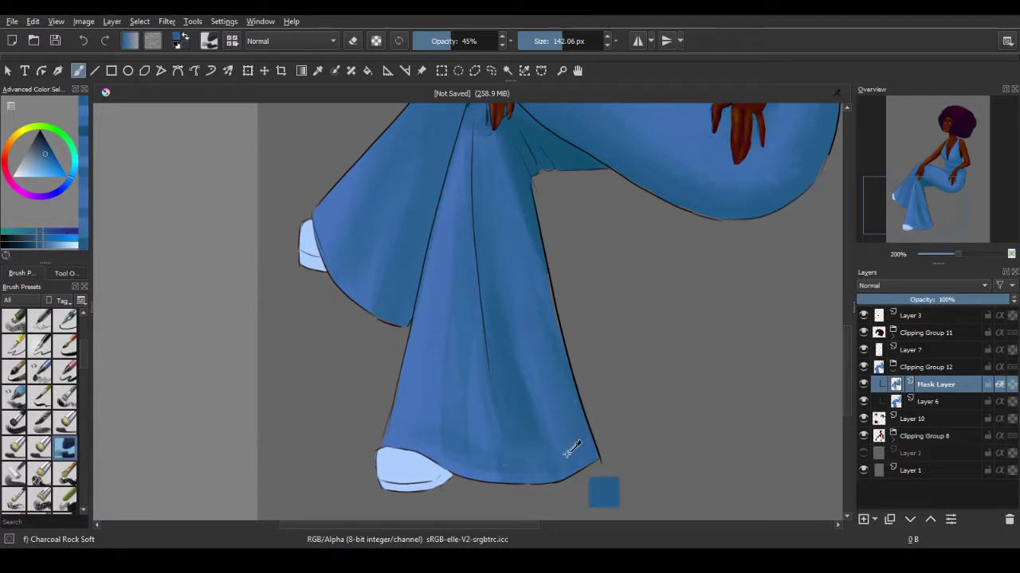
ctrl+click(410, 417)
Set brush opacity to 30% and size to about 120 px, then move Layer 7 into Clipping Group 12
click(438, 41)
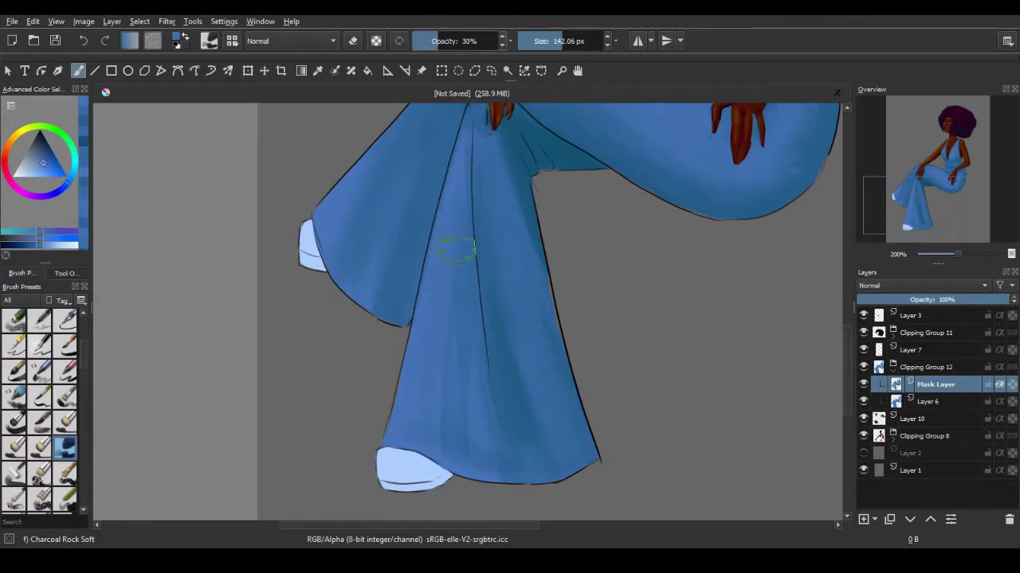
key(bracketleft)
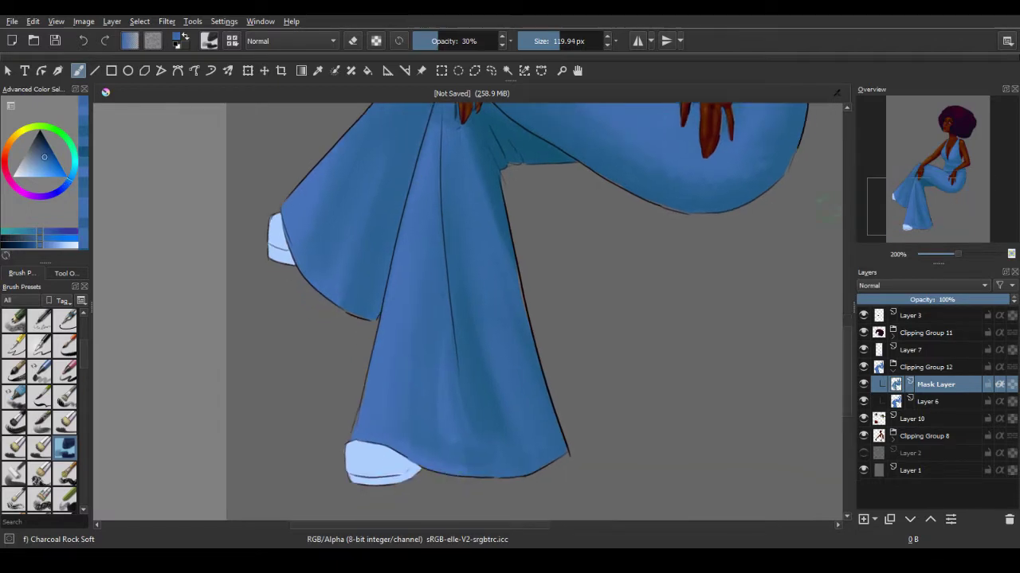
ctrl+click(420, 433)
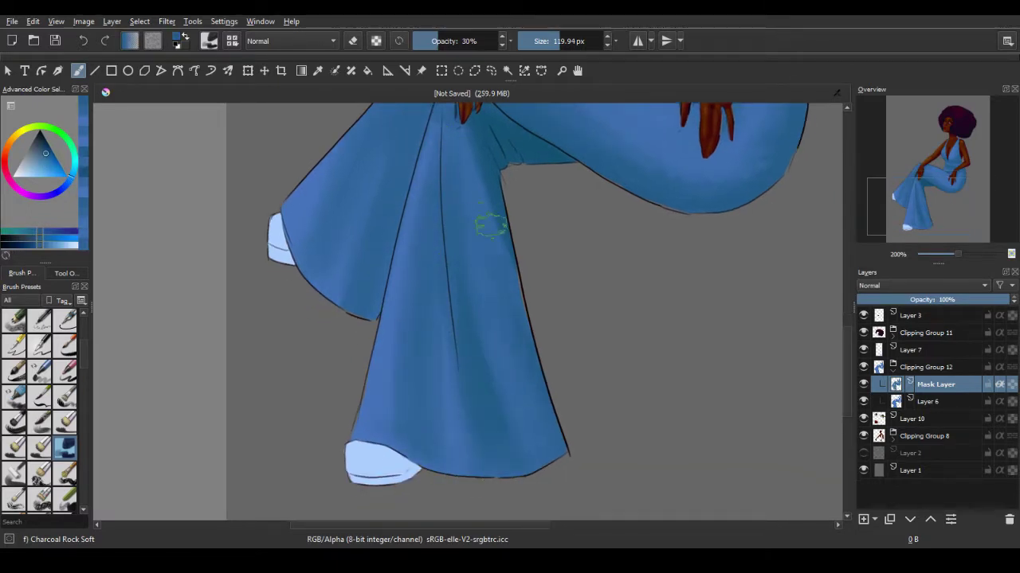
mouse_move(955, 254)
mouse_down()
mouse_move(940, 254)
mouse_move(966, 252)
mouse_up()
click(934, 206)
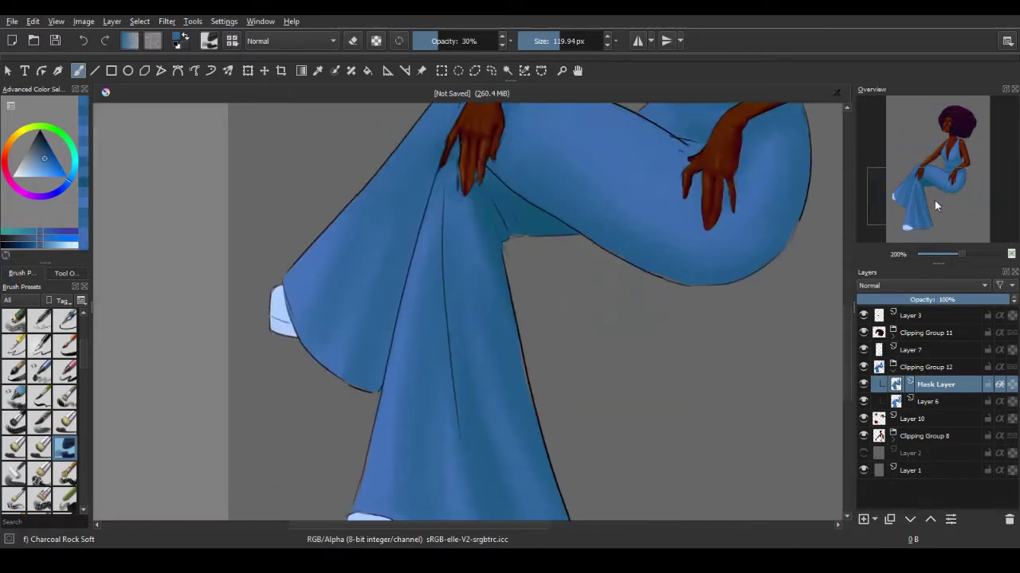
drag(886, 348, 928, 380)
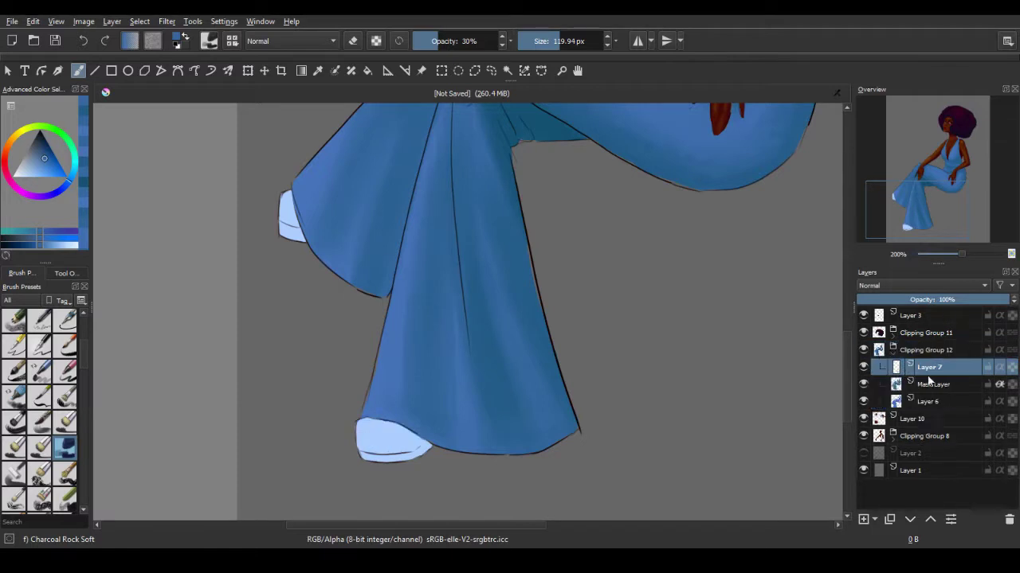
Put Layer 7 in its own Clipping Group 13 and shade the shoe's underside light blue
key(ctrl+shift+g)
ctrl+click(366, 452)
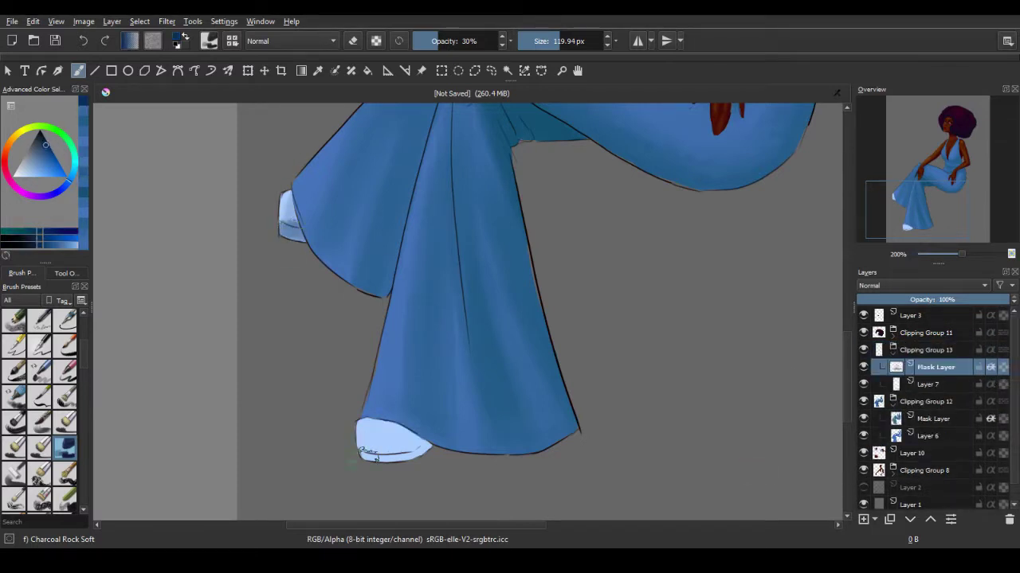
drag(358, 453, 430, 445)
ctrl+click(412, 452)
mouse_move(368, 422)
mouse_down()
mouse_move(423, 440)
mouse_move(412, 452)
mouse_up()
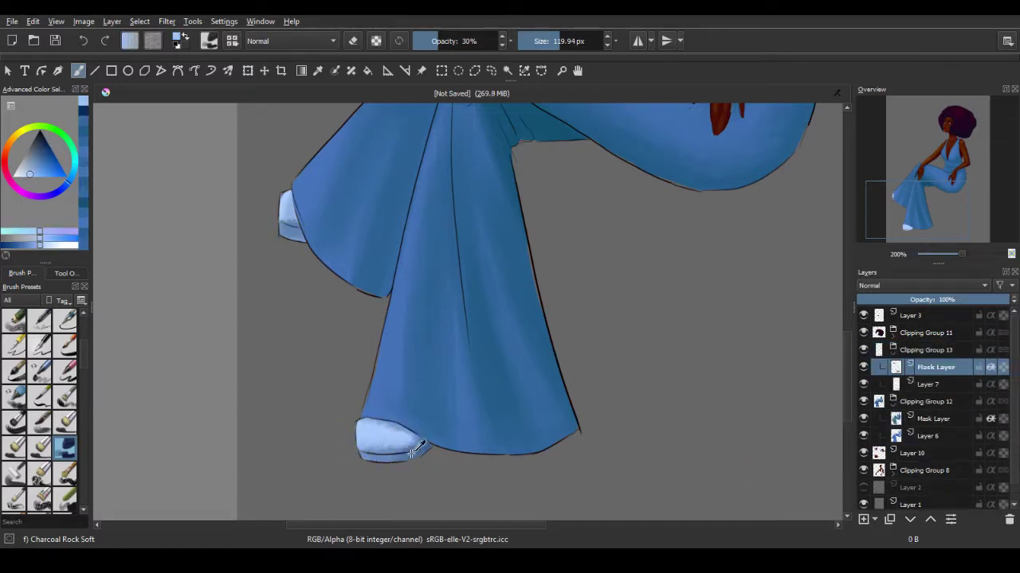
ctrl+click(412, 452)
Zoom out, collapse Clipping Group 13 and select Clipping Group 12's Mask Layer
drag(924, 155, 948, 163)
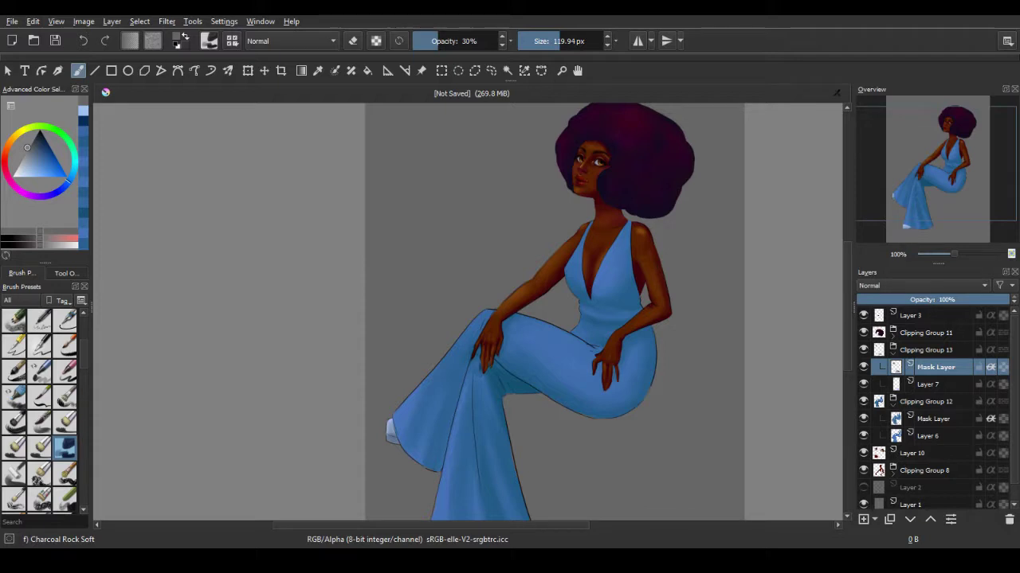
click(941, 206)
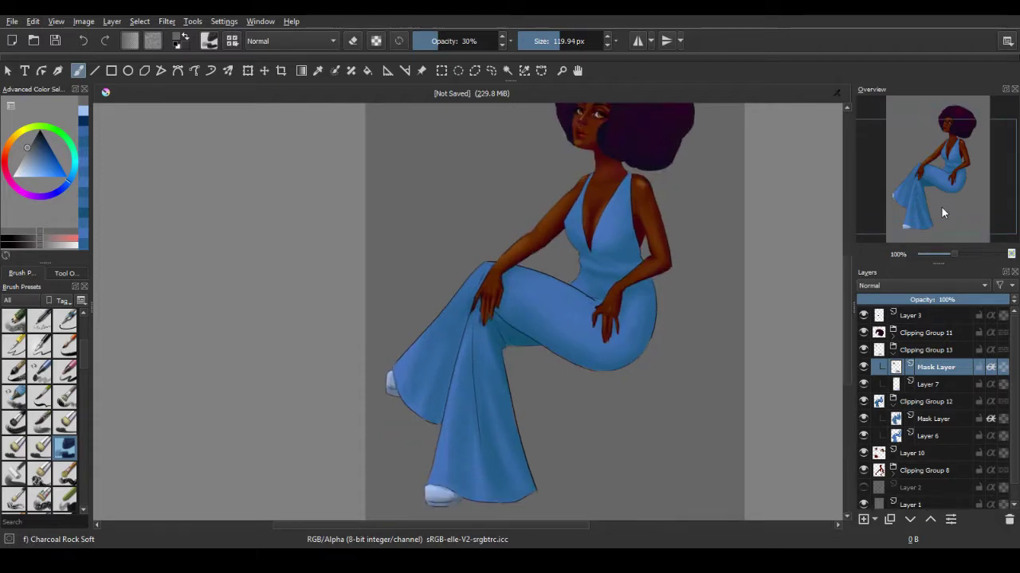
click(933, 385)
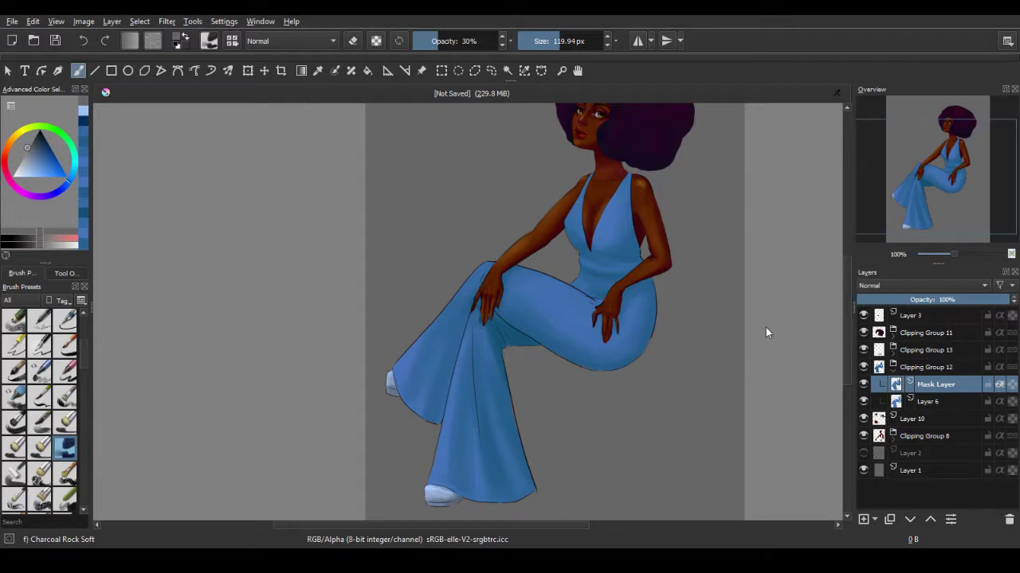
Add Layer 14 inside Clipping Group 12 and load the pack01 basic brush at 20 px
click(939, 401)
key(Insert)
key(ctrl+Page_Up)
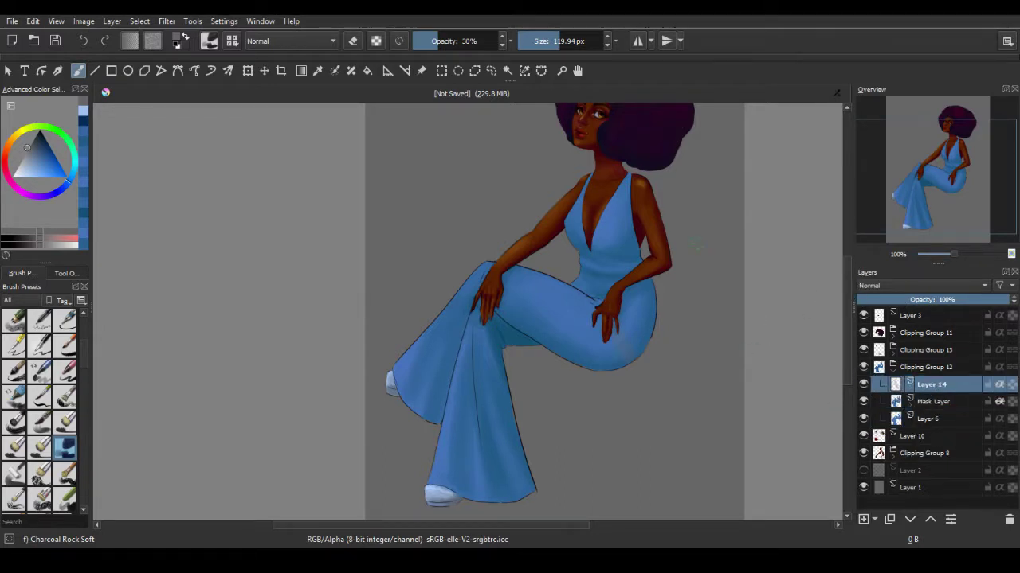
scroll(957, 261, up, 1)
drag(84, 319, 88, 402)
click(39, 474)
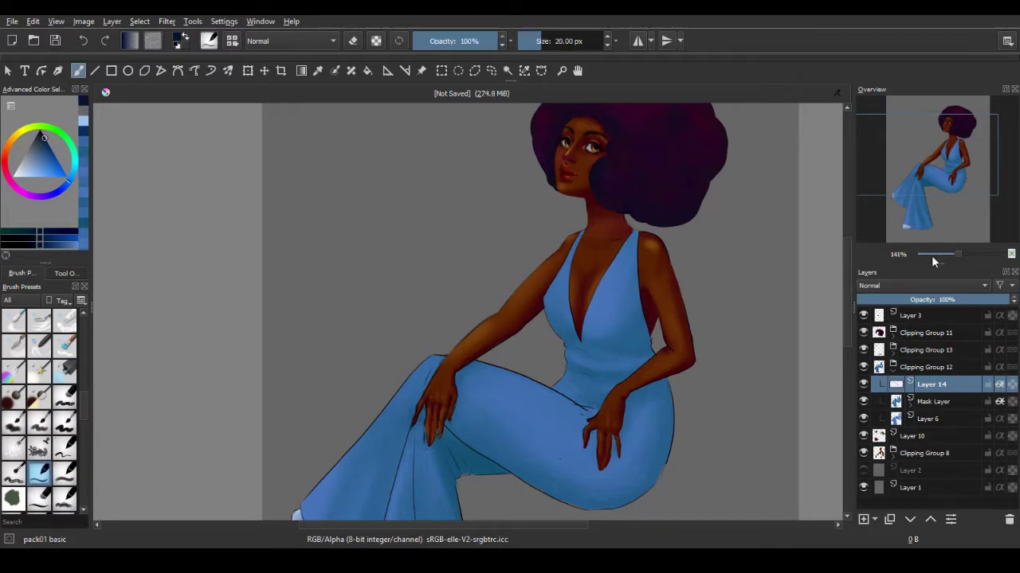
scroll(931, 255, up, 1)
drag(962, 140, 959, 254)
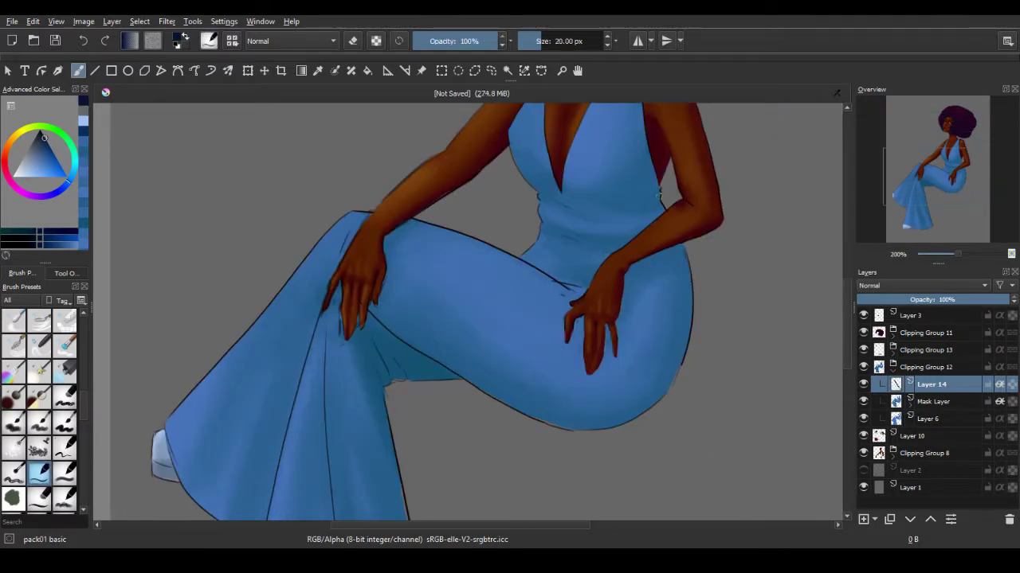
drag(696, 212, 642, 210)
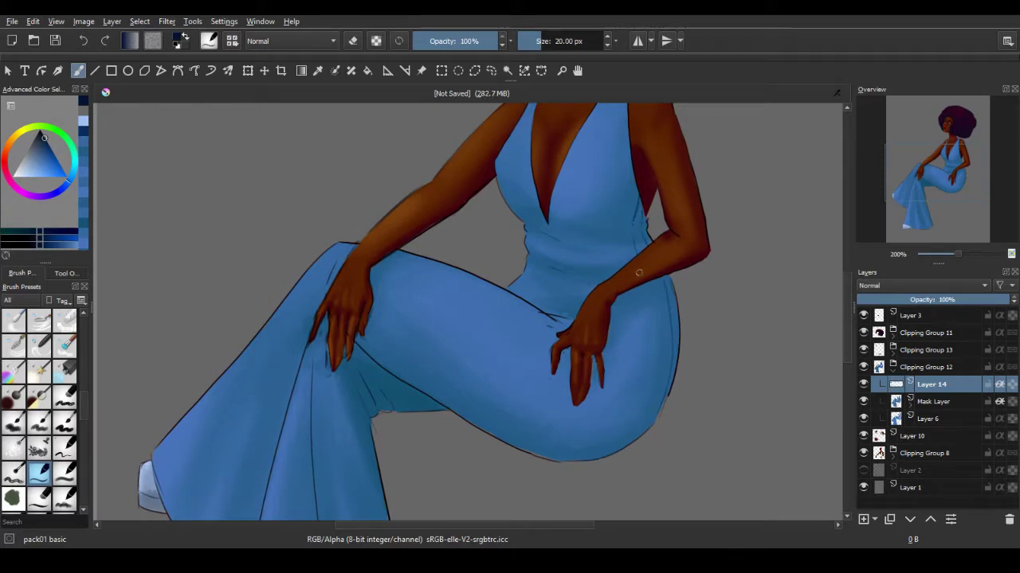
drag(901, 194, 901, 187)
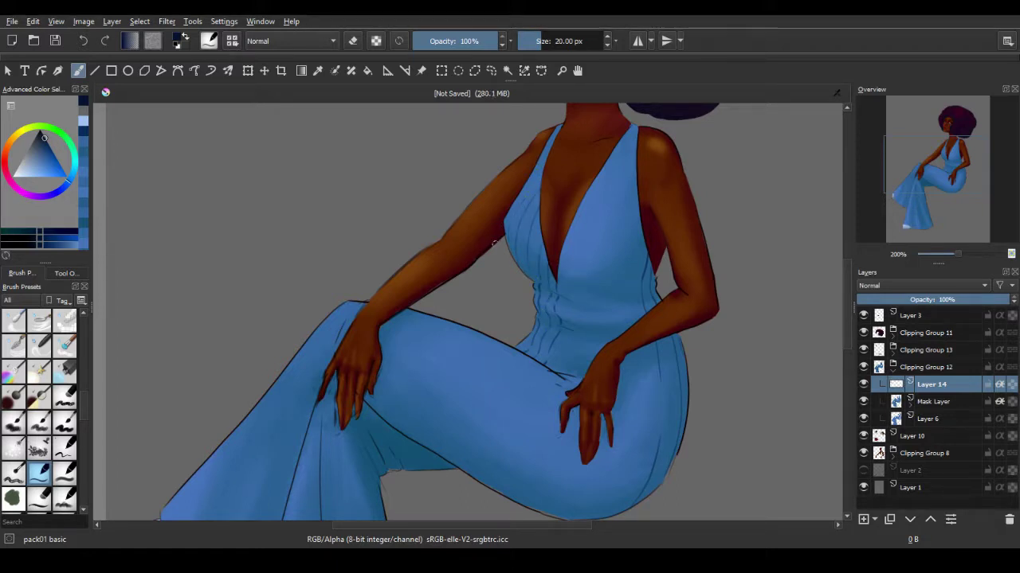
Draw dark pinstripes down the bodice and along the trouser folds
drag(549, 367, 555, 371)
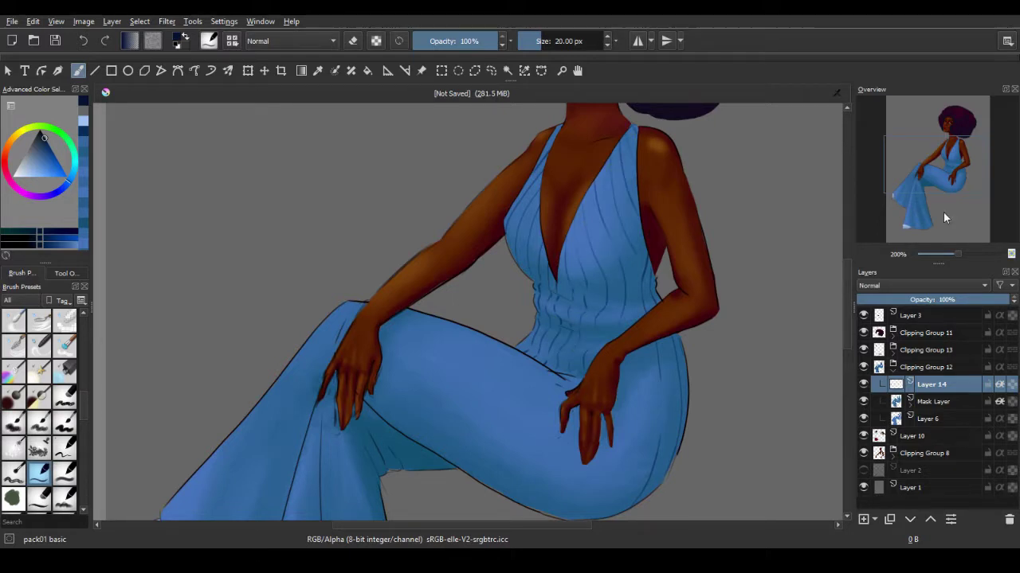
scroll(617, 138, down, 3)
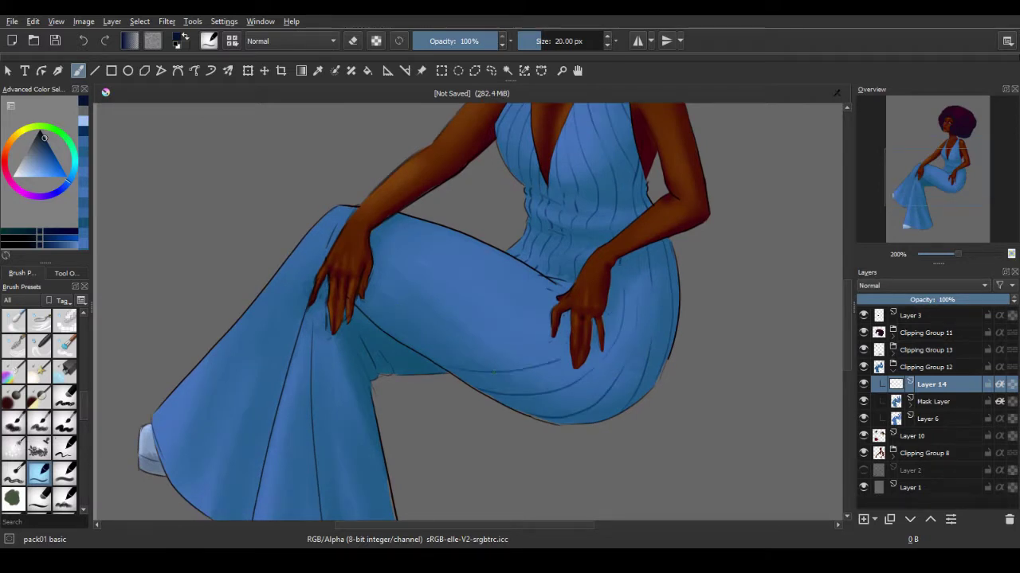
drag(456, 350, 548, 343)
drag(387, 325, 550, 317)
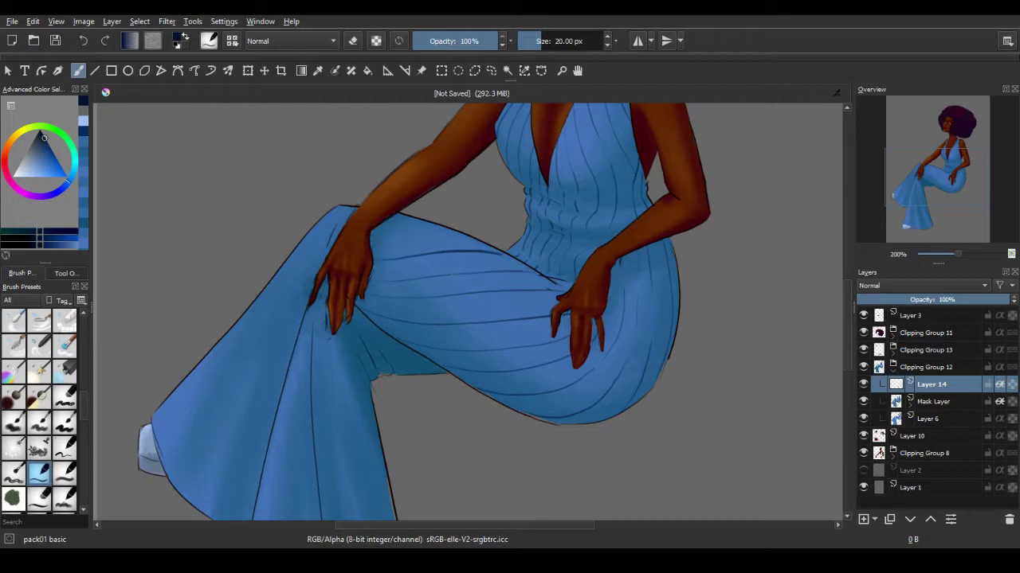
click(935, 202)
drag(413, 148, 372, 182)
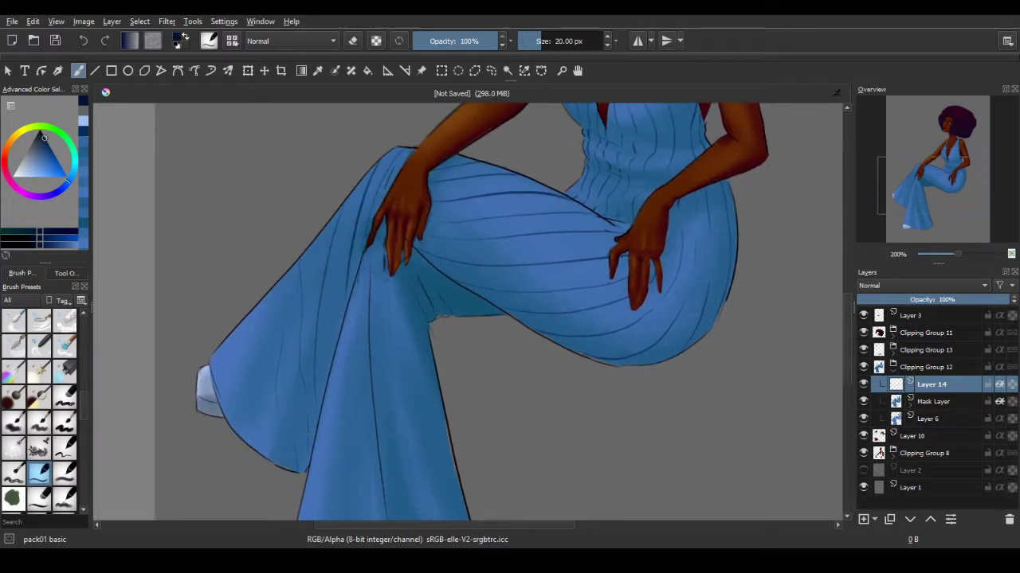
Pan along the trouser legs to the hems and zoom out to view the whole figure
mouse_move(956, 253)
mouse_down()
mouse_move(924, 253)
mouse_move(956, 253)
mouse_up()
click(937, 195)
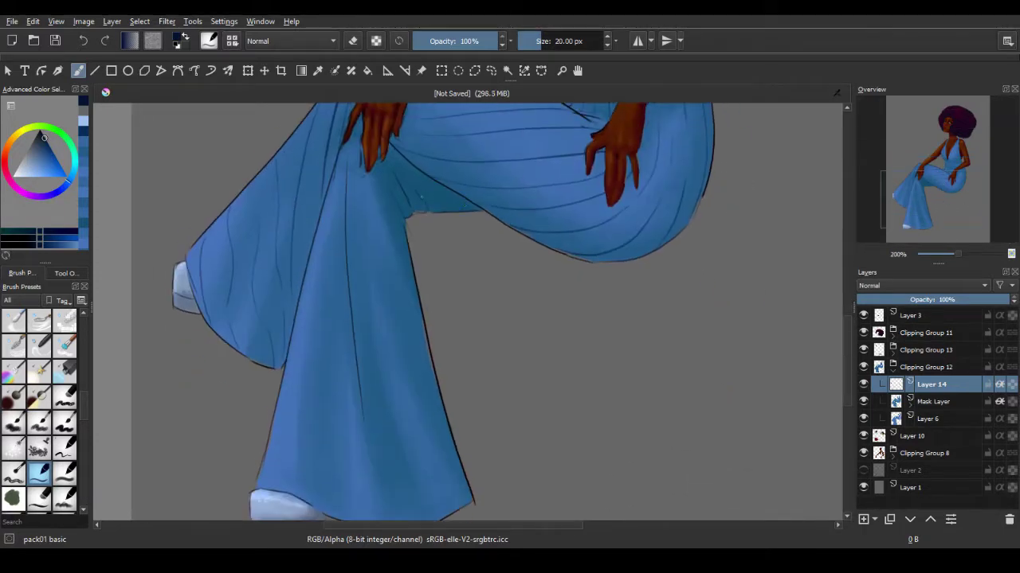
drag(937, 199, 930, 202)
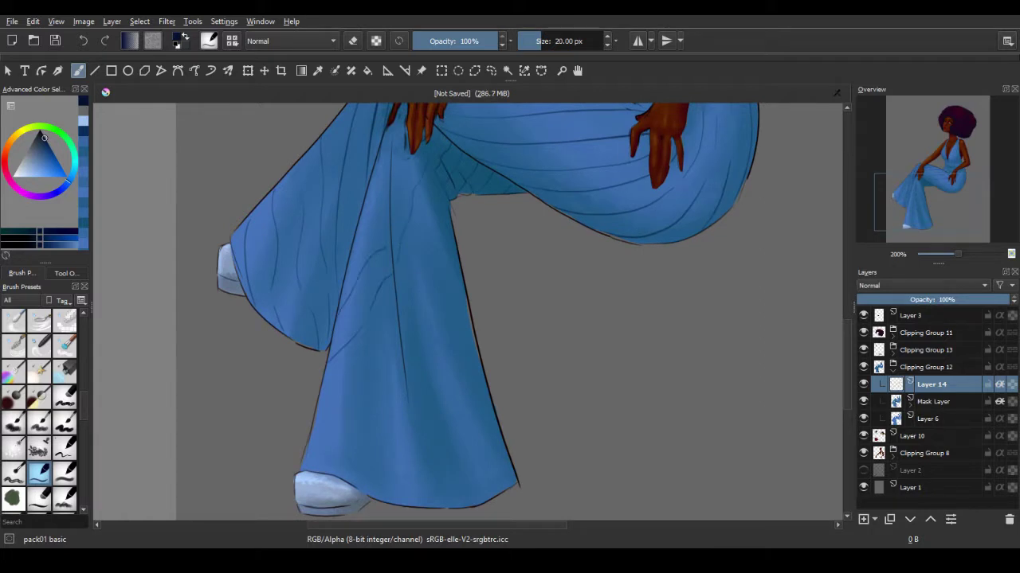
drag(868, 144, 866, 139)
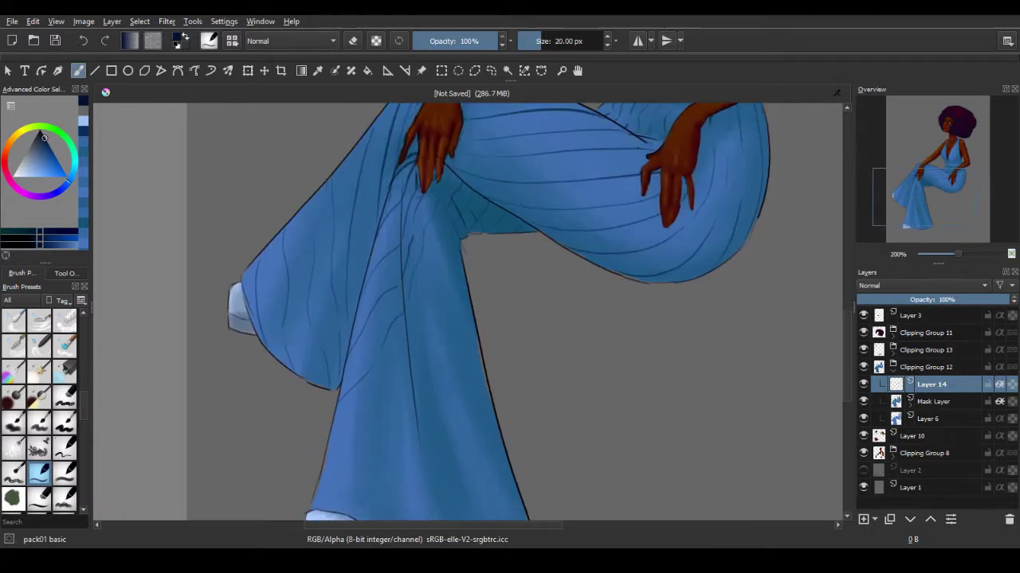
drag(947, 191, 949, 207)
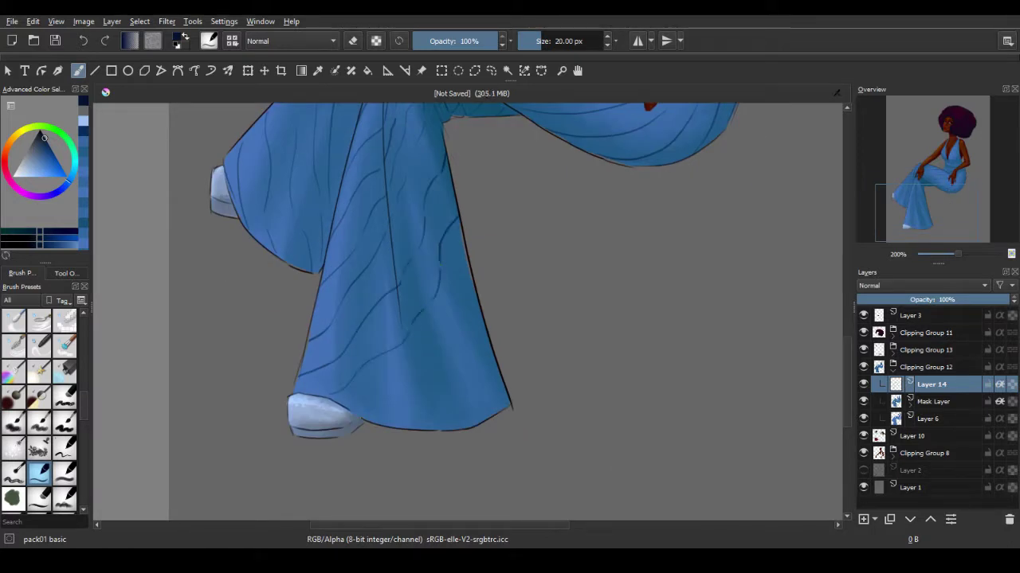
drag(958, 254, 953, 254)
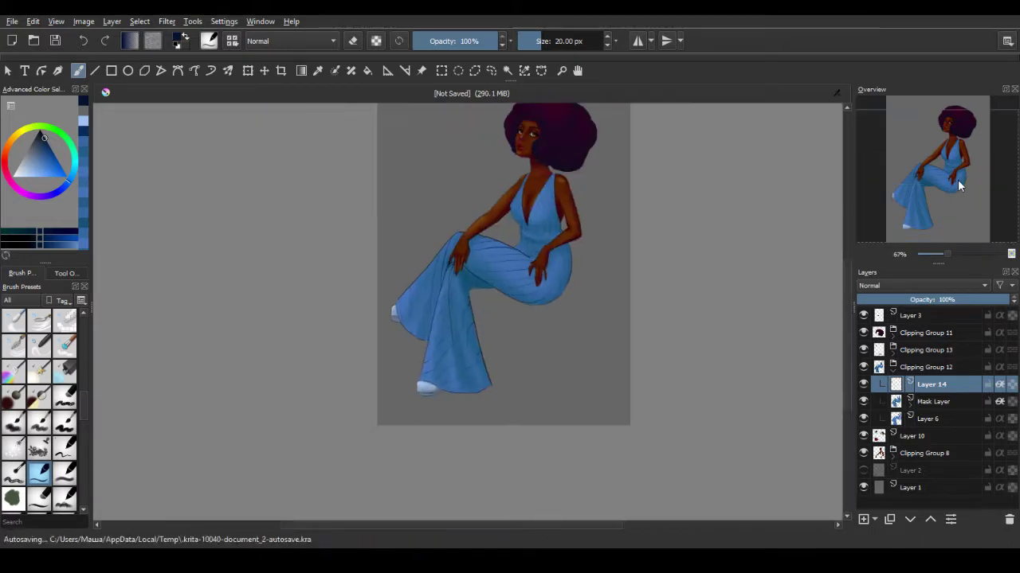
Fill a tall magenta rectangle on a new layer as the panel behind the figure
click(892, 367)
key(Insert)
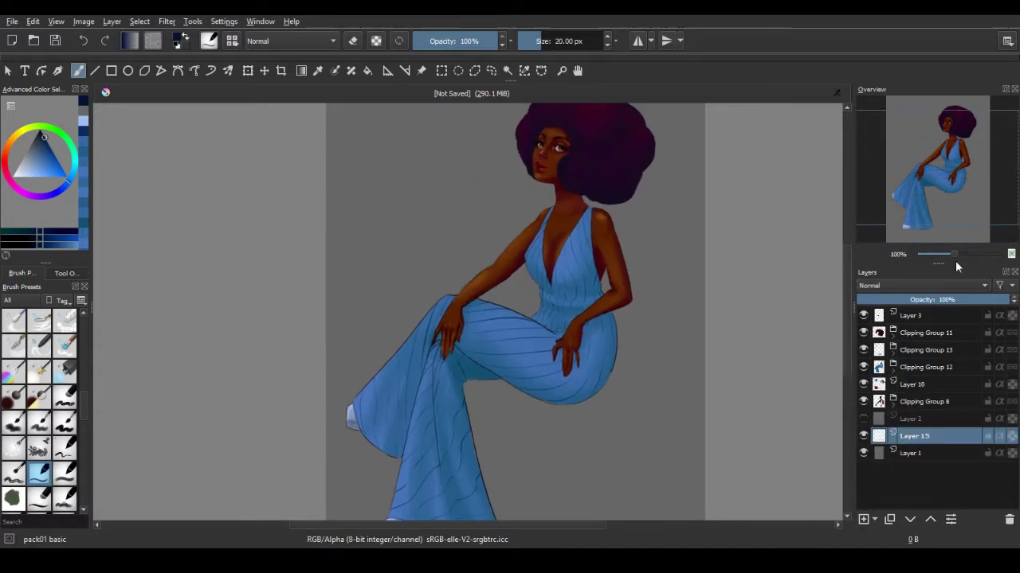
key(minus)
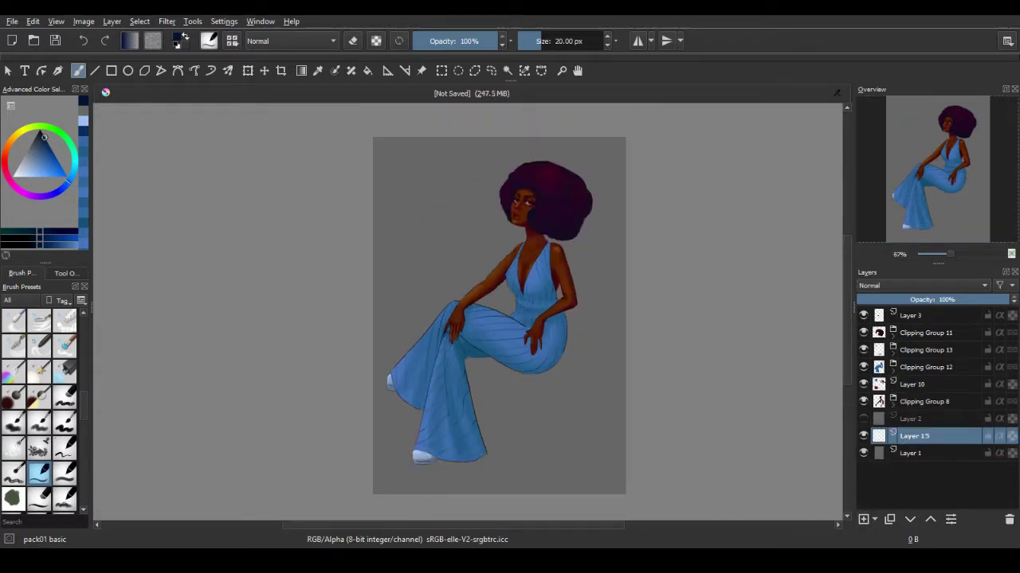
click(9, 179)
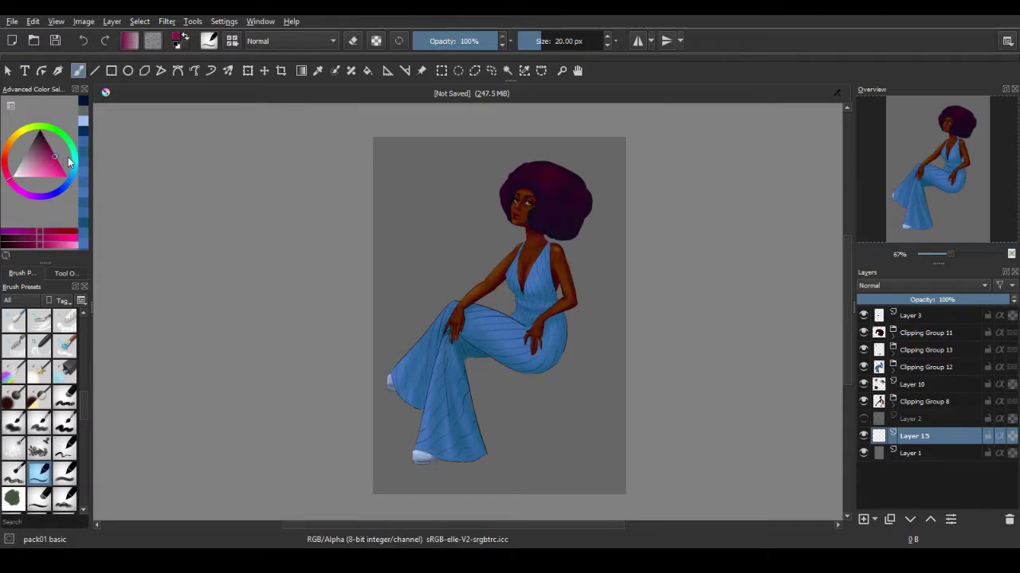
click(441, 70)
drag(863, 402, 863, 315)
drag(424, 174, 577, 446)
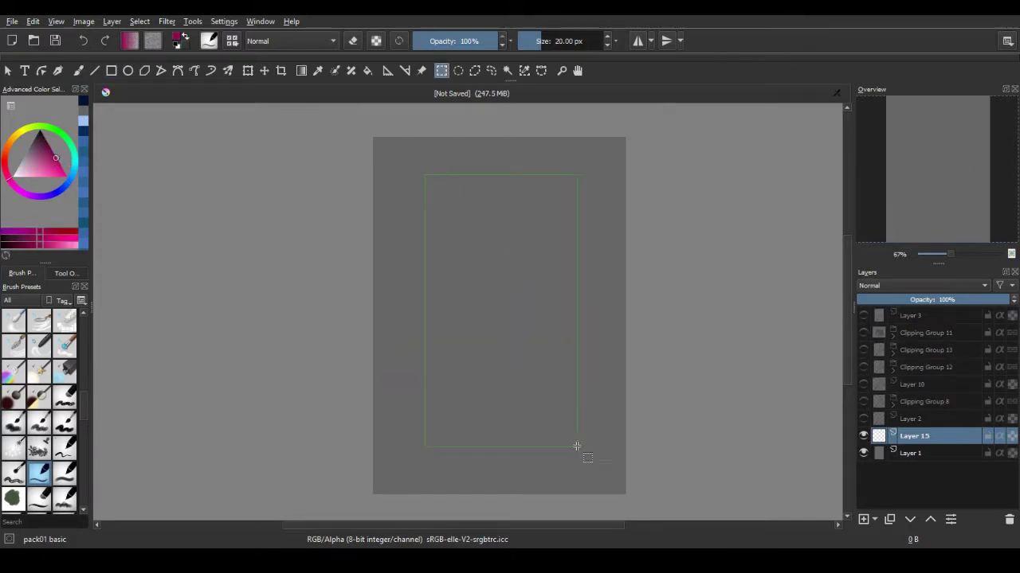
key(f)
click(551, 282)
drag(863, 418, 863, 315)
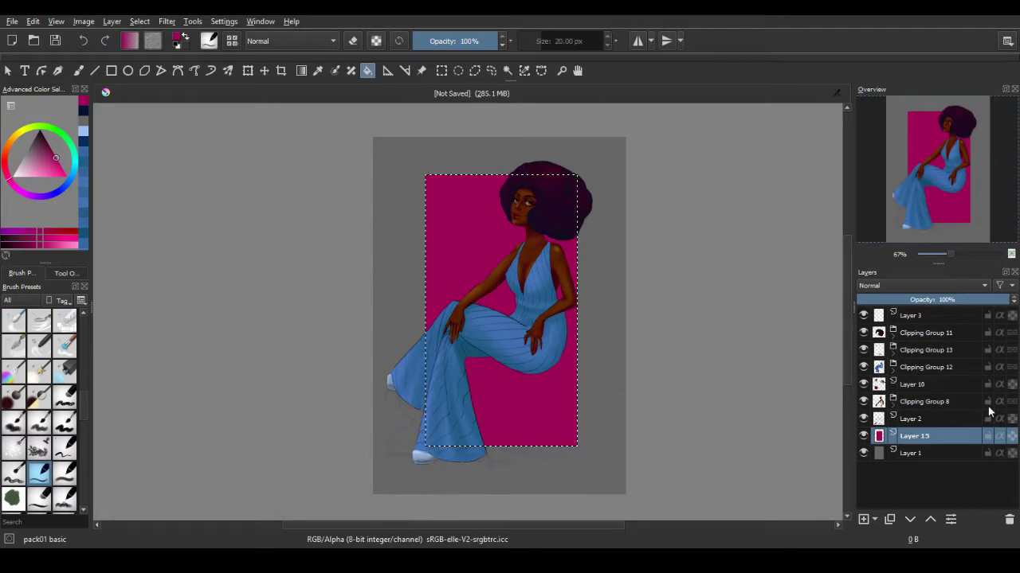
Lower the magenta panel's opacity to 77% and delete the Layer 1 background
drag(1010, 299, 975, 299)
click(933, 453)
key(shift+Delete)
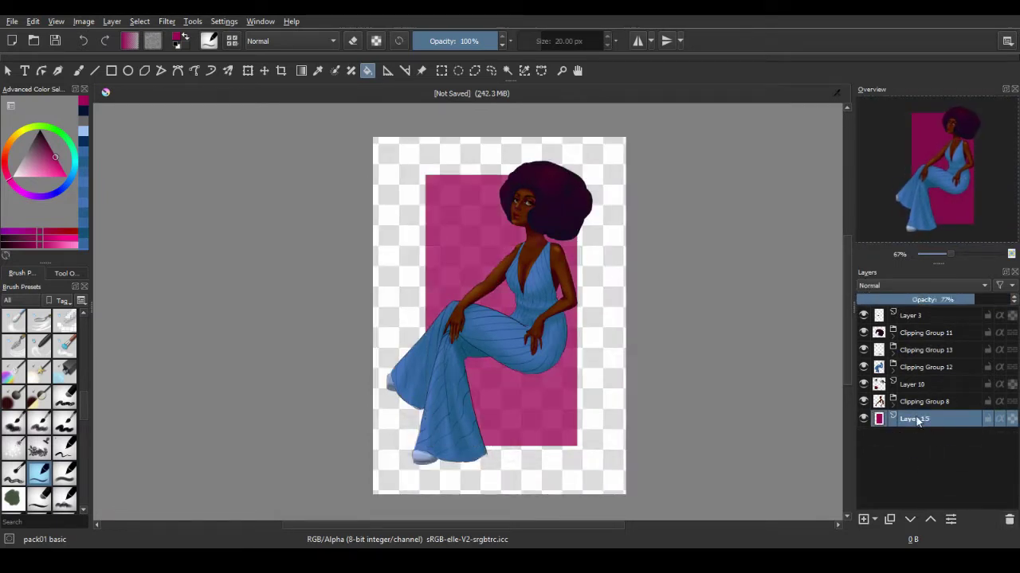
Clip a new layer to the panel and paint eight wavy pale-yellow stripes with Basic-1, then readjust panel opacity
key(ctrl+shift+g)
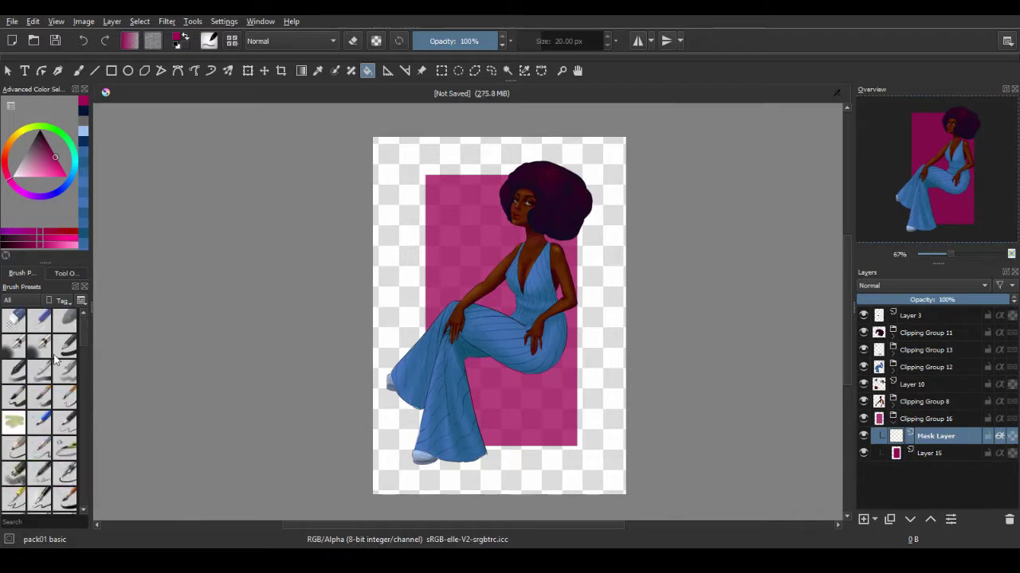
click(65, 344)
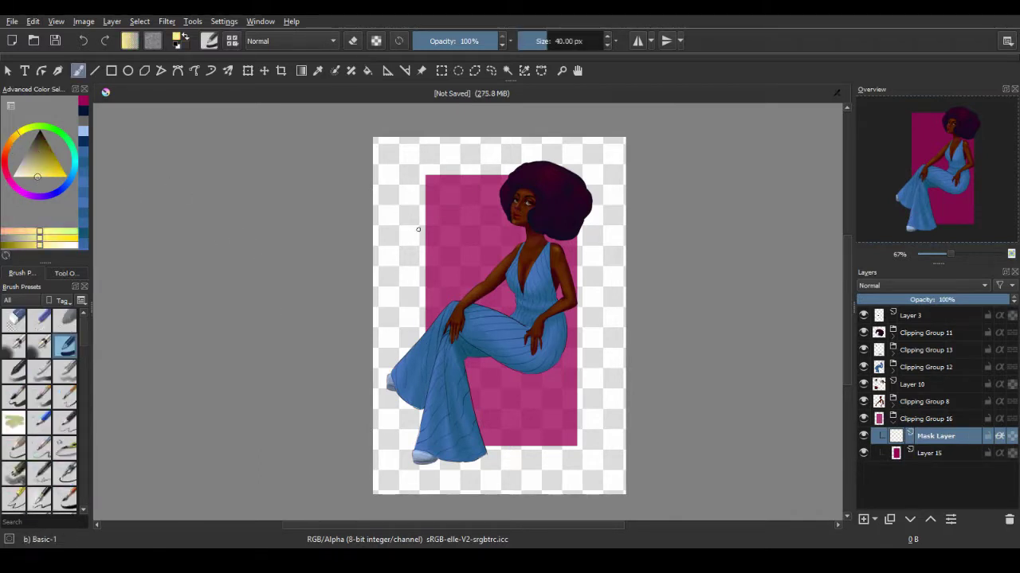
drag(417, 230, 546, 225)
drag(427, 193, 500, 179)
drag(430, 217, 507, 206)
drag(424, 275, 527, 231)
drag(424, 303, 574, 315)
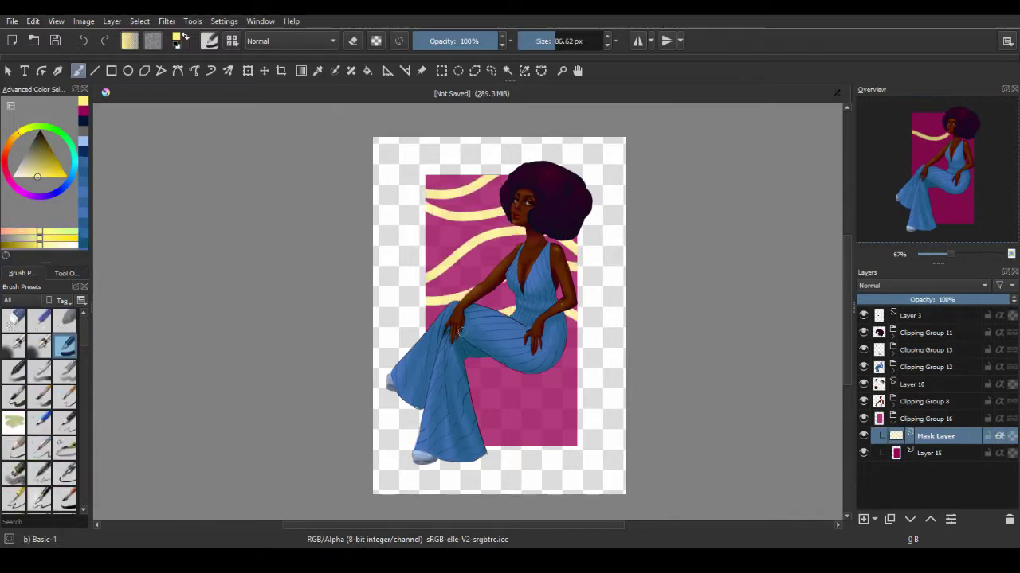
drag(465, 381, 577, 365)
drag(470, 414, 576, 392)
drag(478, 442, 562, 422)
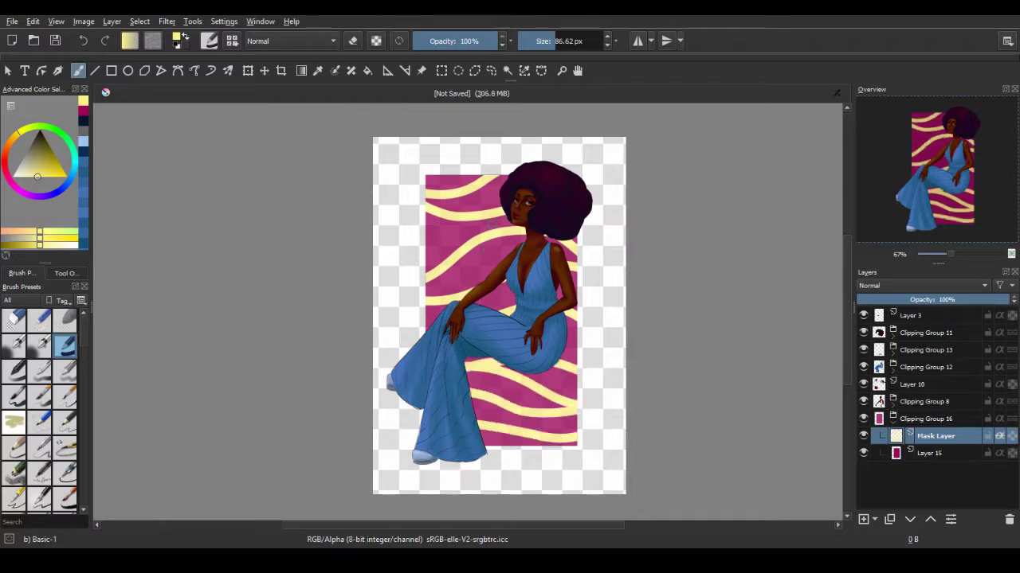
click(927, 452)
drag(900, 300, 1016, 299)
On the face layer in Clipping Group 8, sample the iris gold and switch to Airbrush Soft
scroll(951, 146, up, 3)
scroll(952, 254, down, 2)
scroll(952, 255, up, 5)
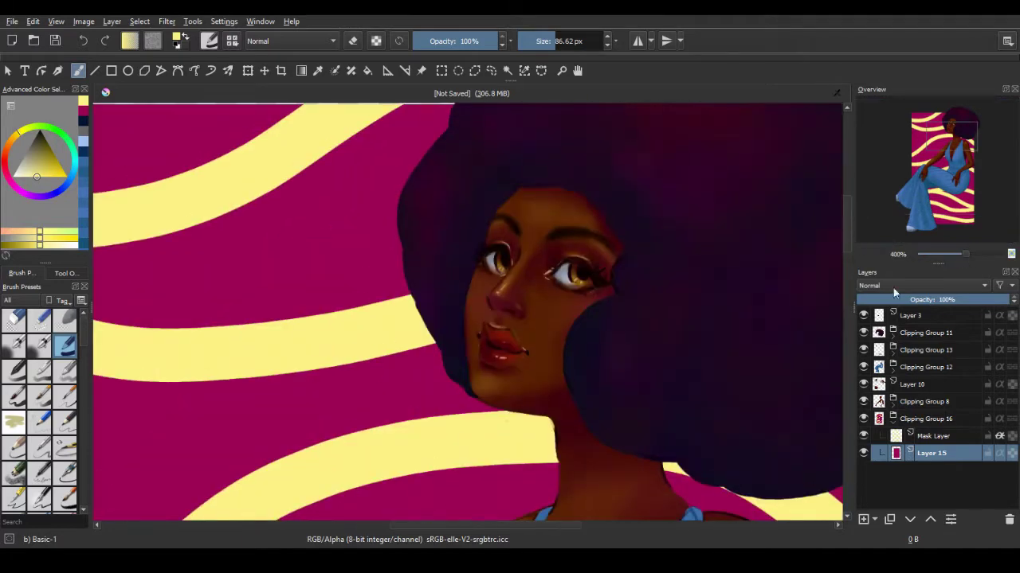
click(924, 401)
click(893, 405)
click(933, 419)
ctrl+click(509, 279)
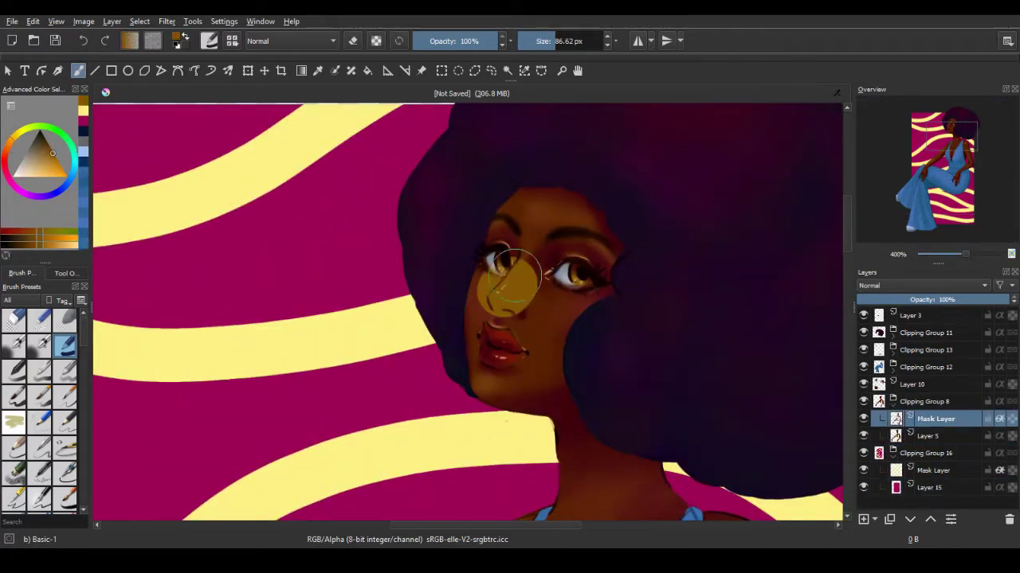
click(13, 345)
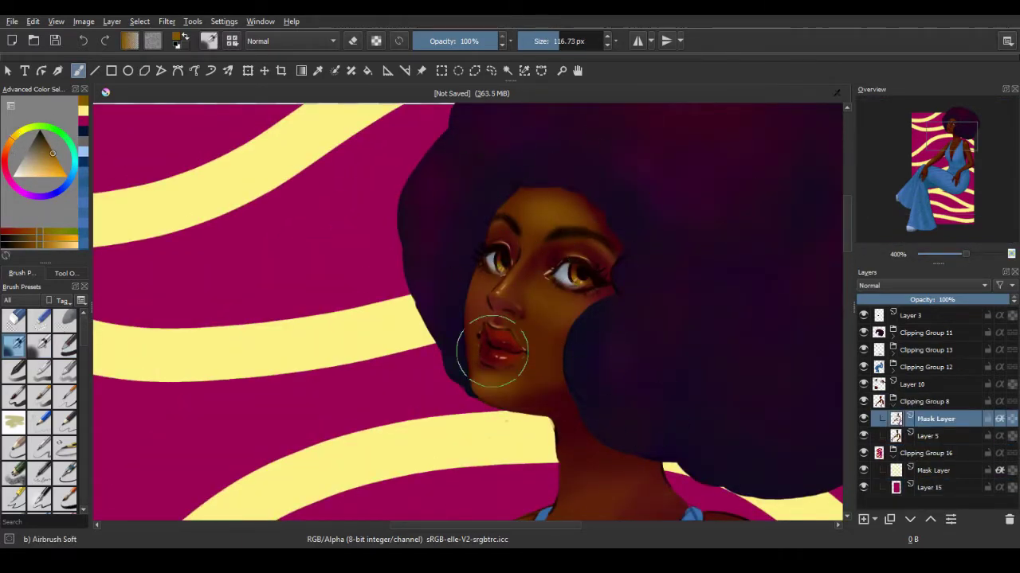
Zoom in on the face and shade the lips with a small dark-red airbrush
scroll(491, 351, down, 5)
key(bracketright)
key(bracketright)
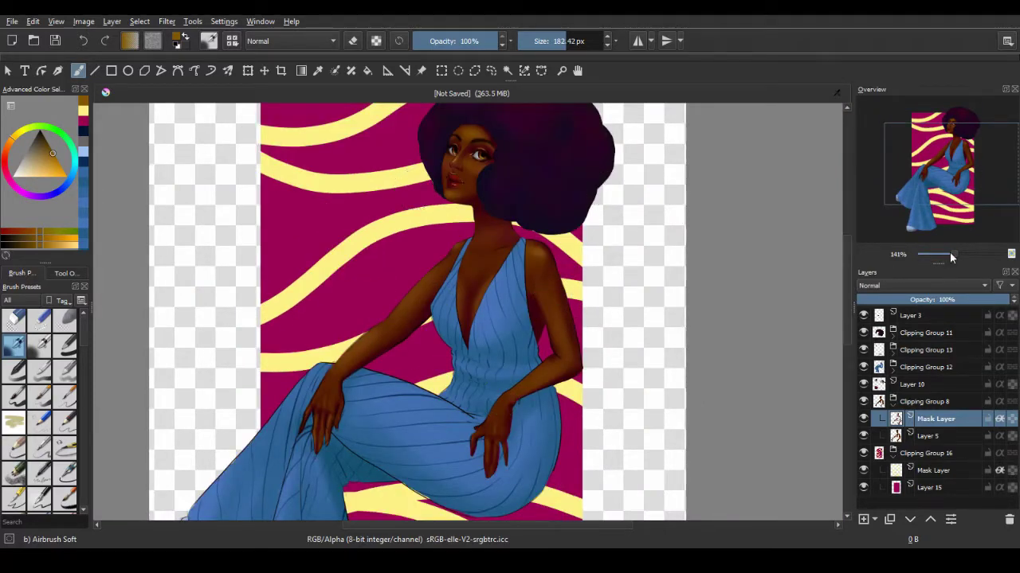
mouse_move(949, 254)
mouse_down()
mouse_move(971, 258)
mouse_move(940, 252)
mouse_move(961, 254)
mouse_up()
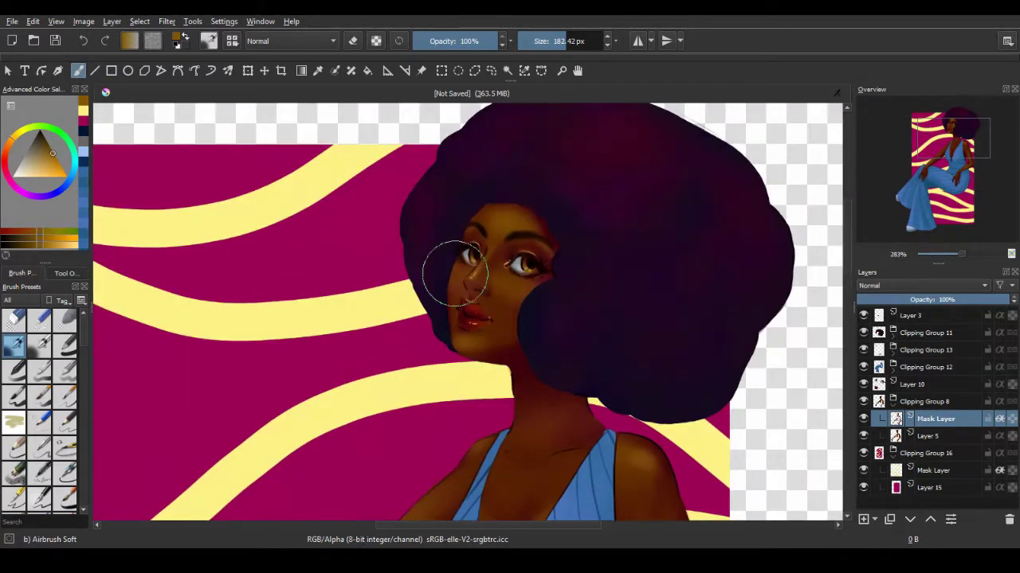
key(bracketleft)
key(bracketleft)
key(bracketleft)
click(44, 136)
key(plus)
key(plus)
key(bracketleft)
key(bracketleft)
key(bracketleft)
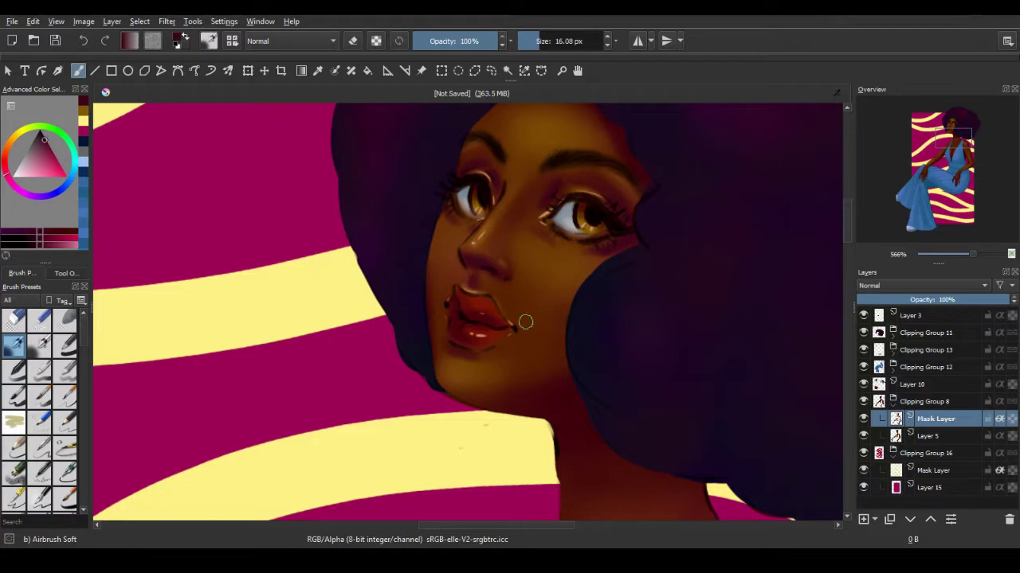
mouse_move(972, 254)
mouse_down()
mouse_move(988, 254)
mouse_move(936, 254)
mouse_move(963, 254)
mouse_move(946, 231)
mouse_up()
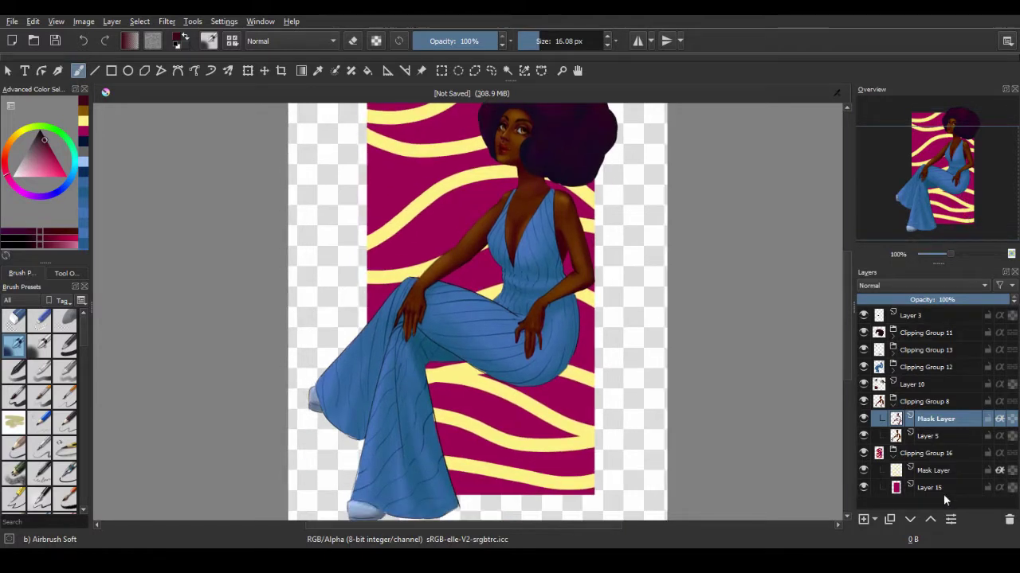
On the stripes layer, airbrush a soft shadow behind the figure, then a pale-yellow glow around it
click(943, 490)
click(924, 475)
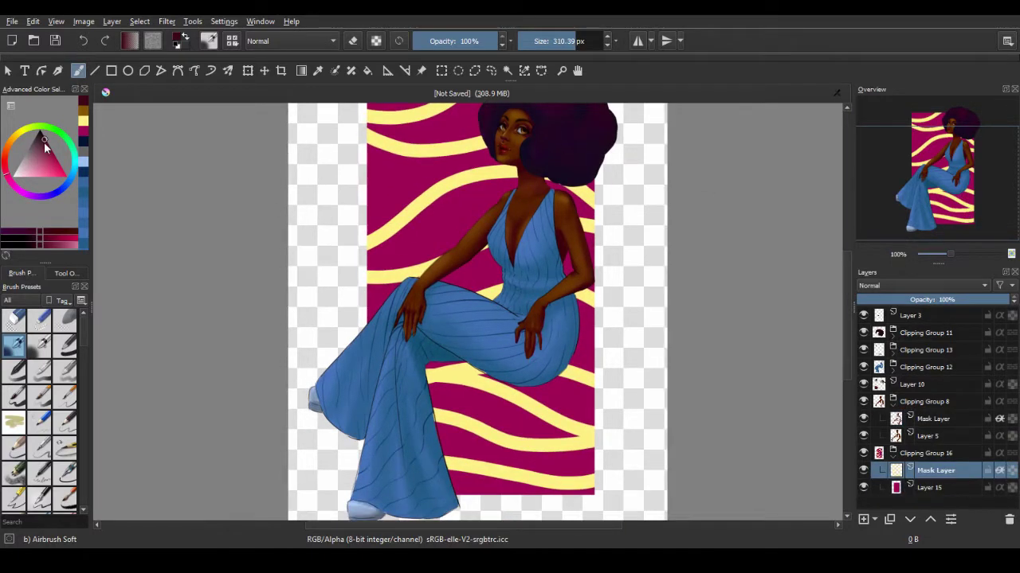
drag(430, 358, 502, 384)
drag(574, 294, 588, 387)
drag(493, 382, 529, 395)
drag(446, 374, 446, 470)
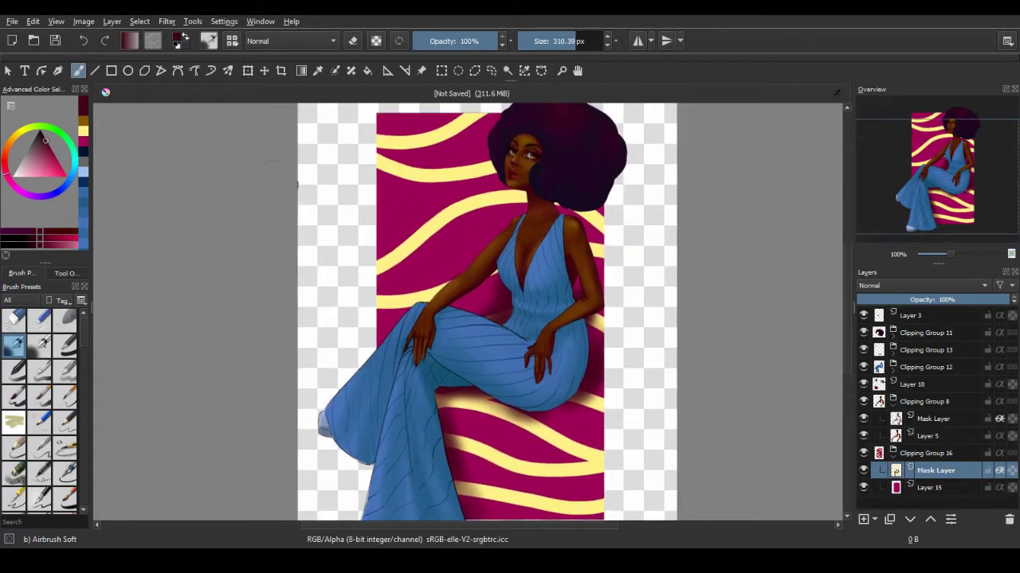
ctrl+click(475, 164)
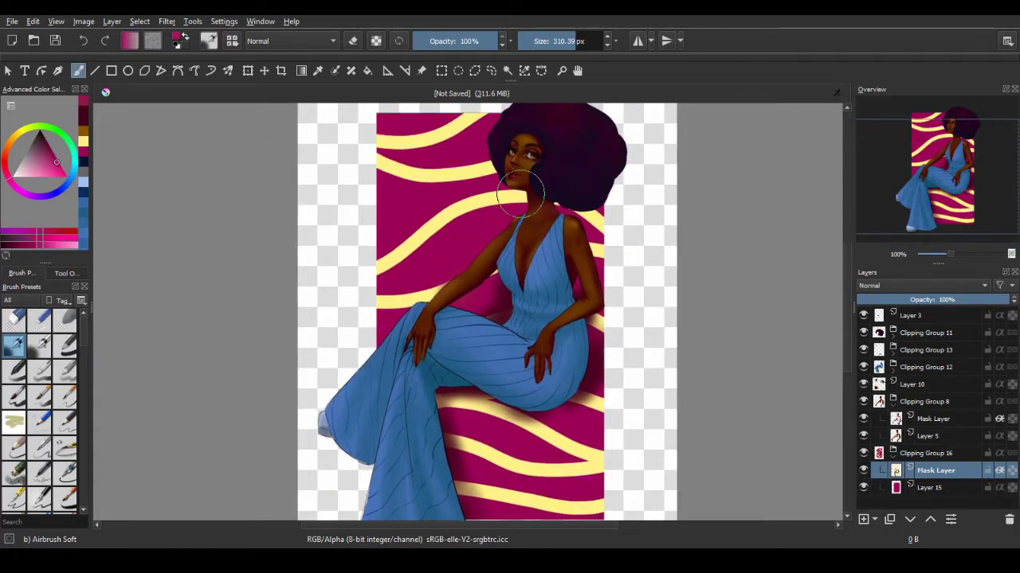
ctrl+click(476, 167)
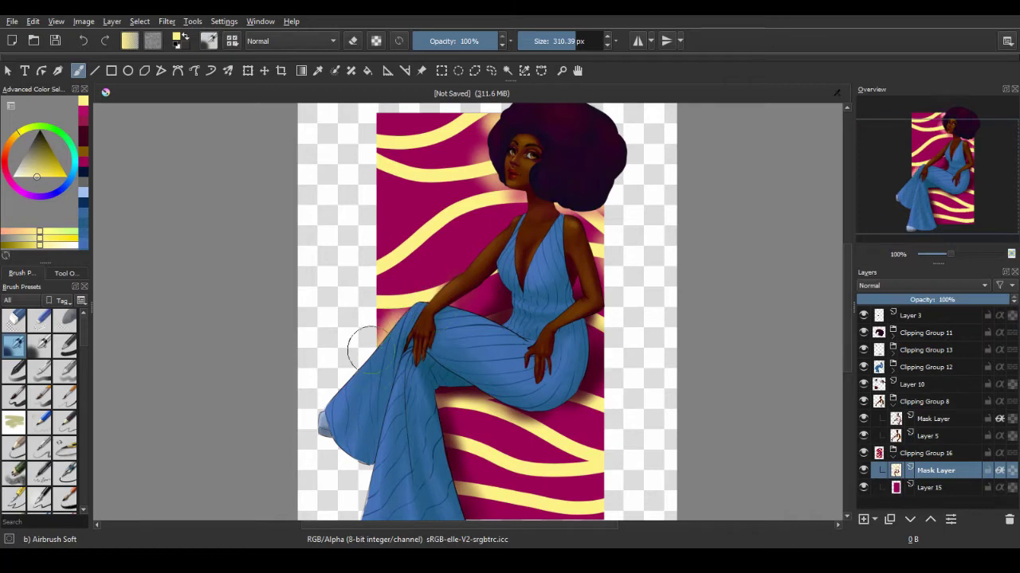
mouse_move(950, 253)
mouse_down()
mouse_move(938, 253)
mouse_move(957, 253)
mouse_up()
Airbrush lighter purple highlights along the afro's edge on the hair mask layer
click(935, 350)
click(486, 142)
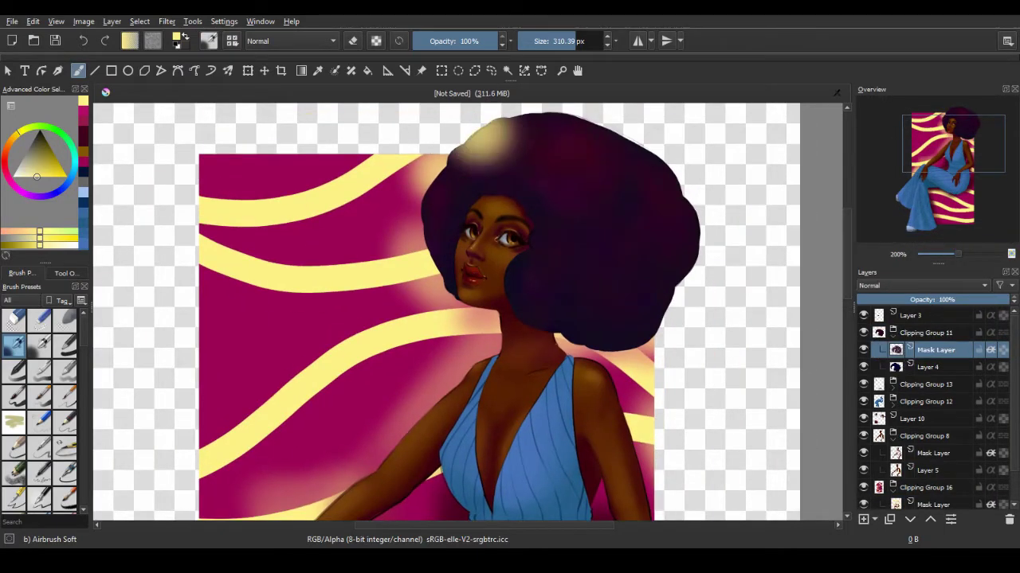
key(ctrl+z)
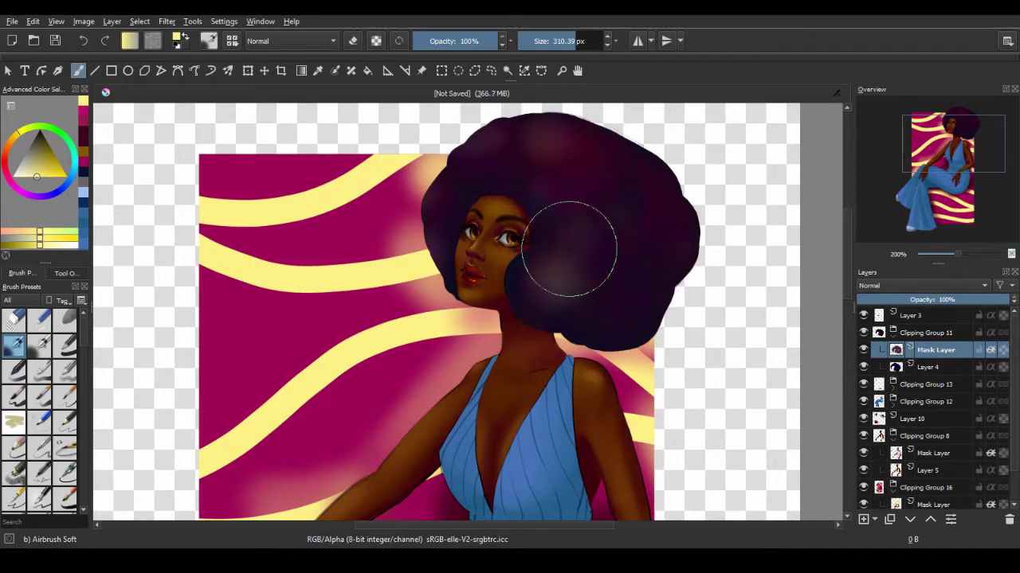
drag(645, 155, 673, 215)
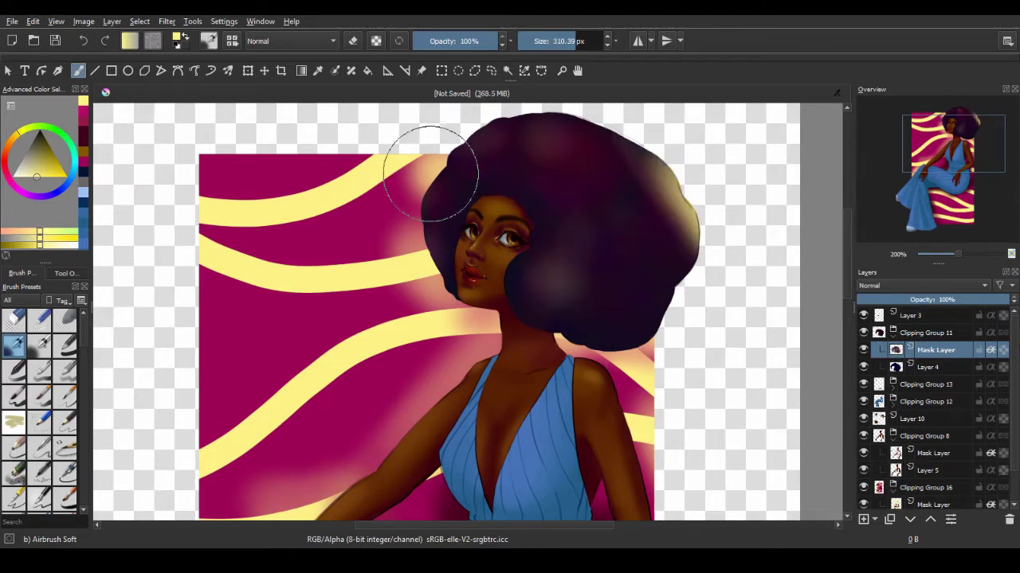
drag(603, 184, 748, 235)
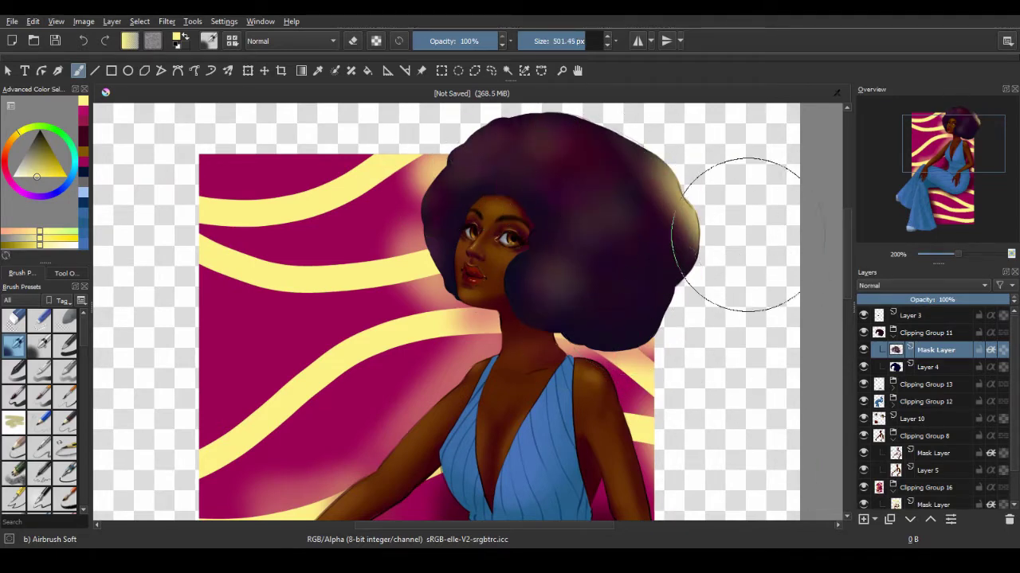
click(872, 333)
click(935, 419)
Airbrush soft light-blue highlights on the jumpsuit's trouser legs at 100% zoom
key(1)
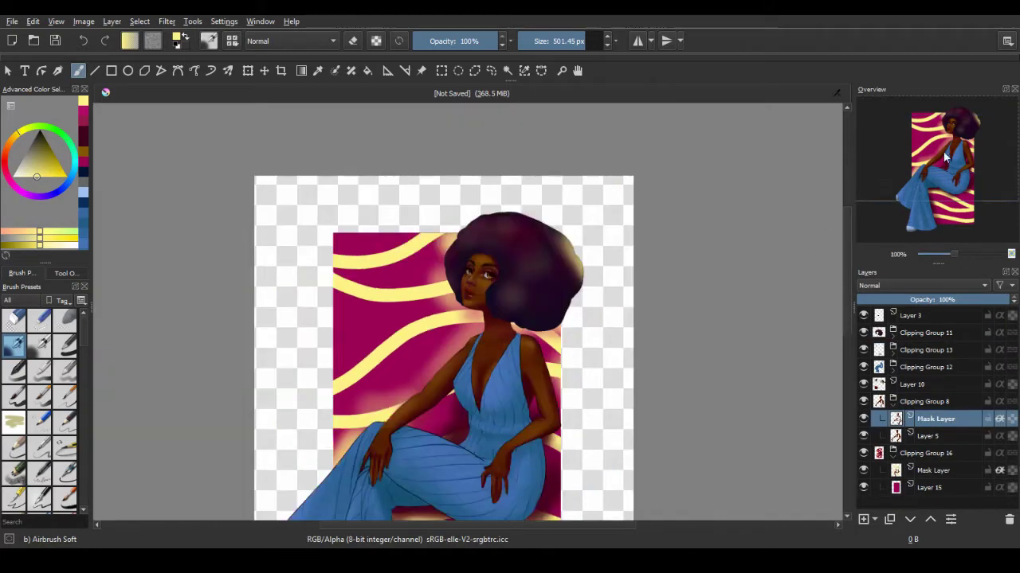
click(944, 154)
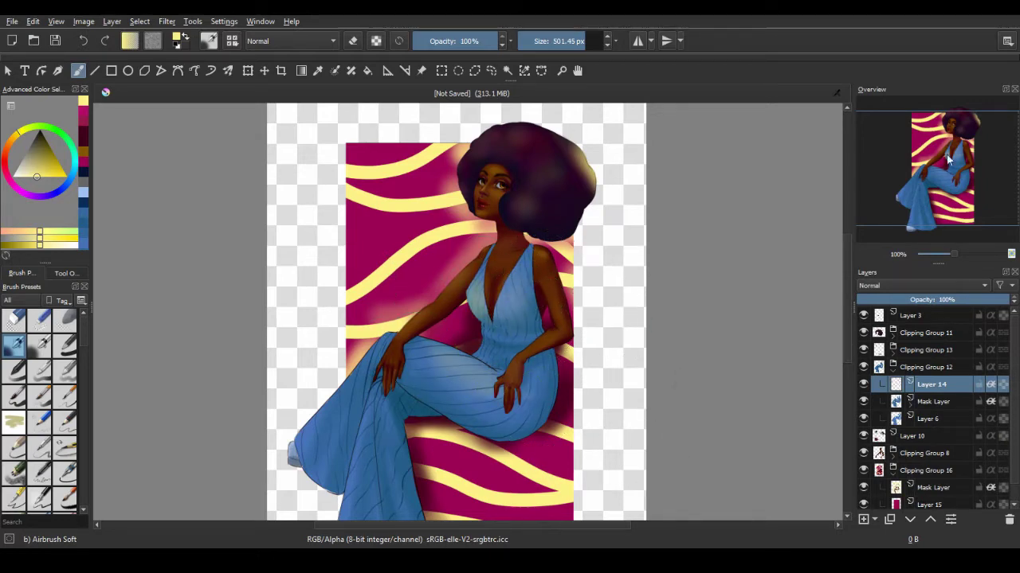
mouse_move(407, 328)
mouse_down()
mouse_move(337, 364)
mouse_move(391, 470)
mouse_move(493, 383)
mouse_up()
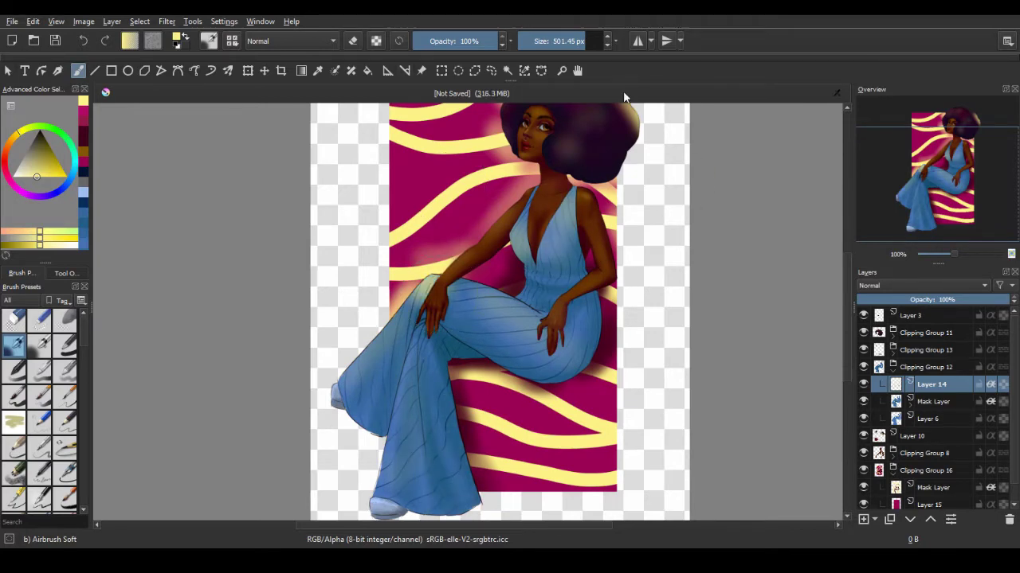
key(minus)
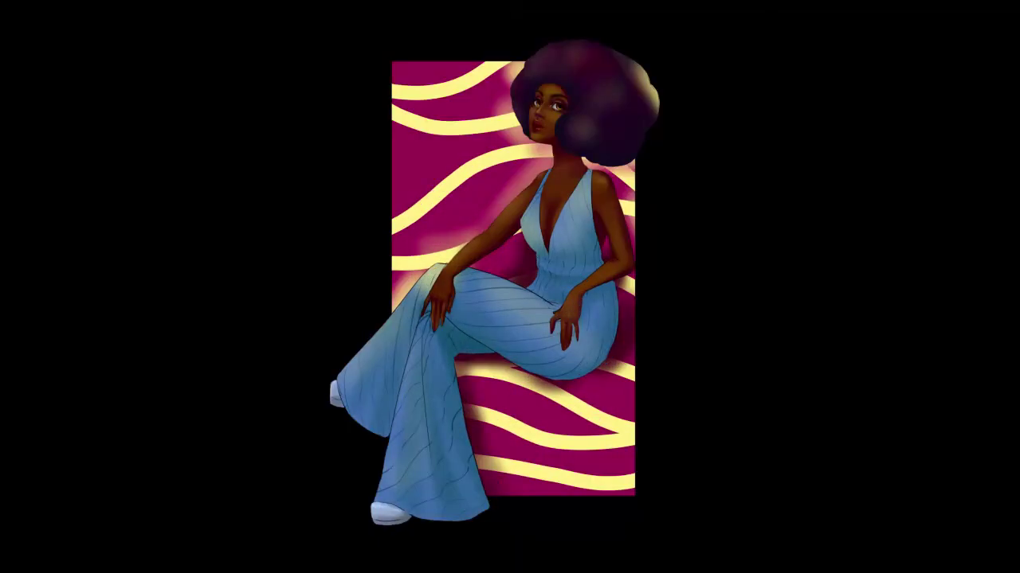